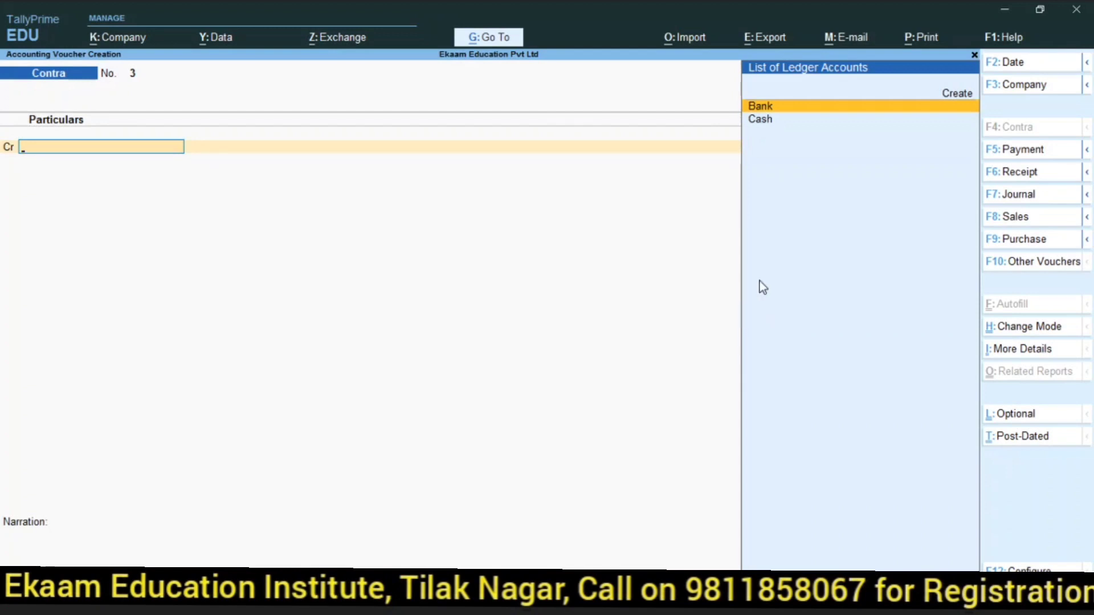
Switch to a payment voucher and create an Advance Salary ledger under Current Assets for its debit line
click(1022, 153)
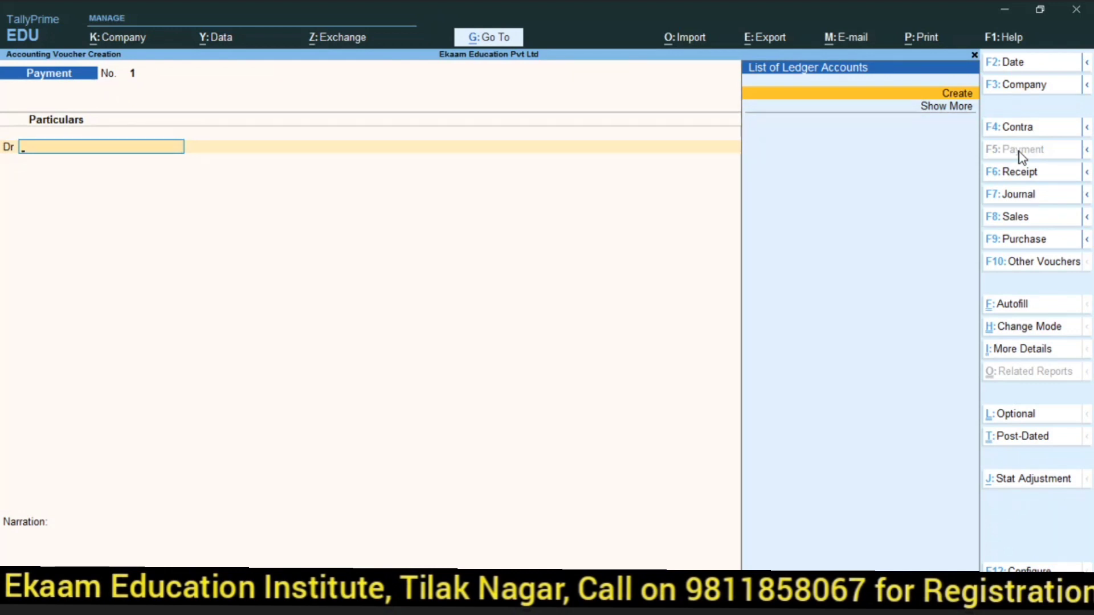
key(alt)
key(alt+c)
text(Ad)
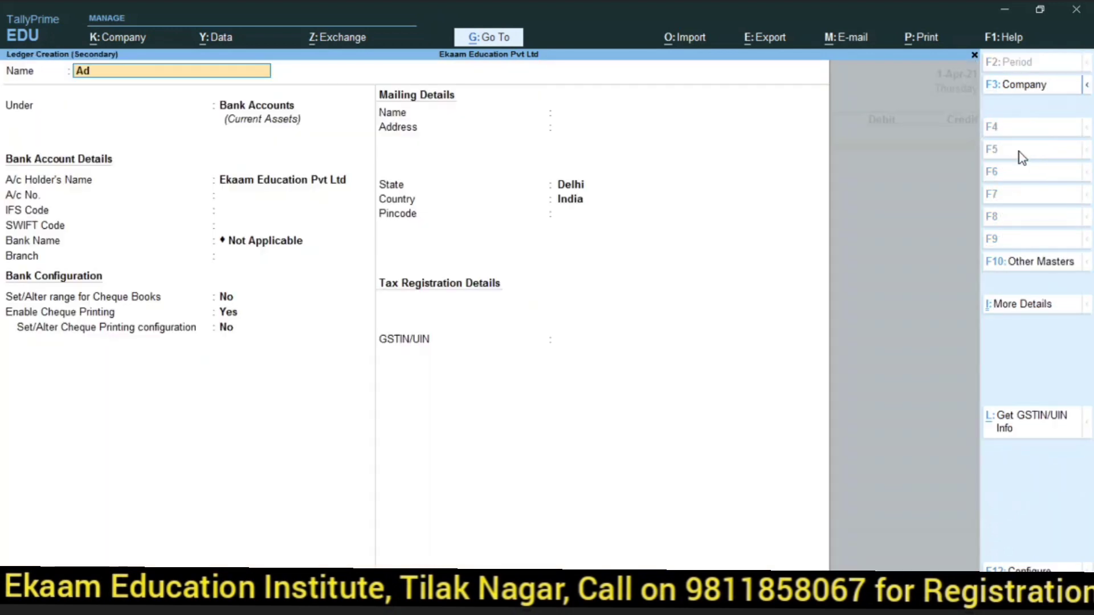
text(vance Salary)
key(Return)
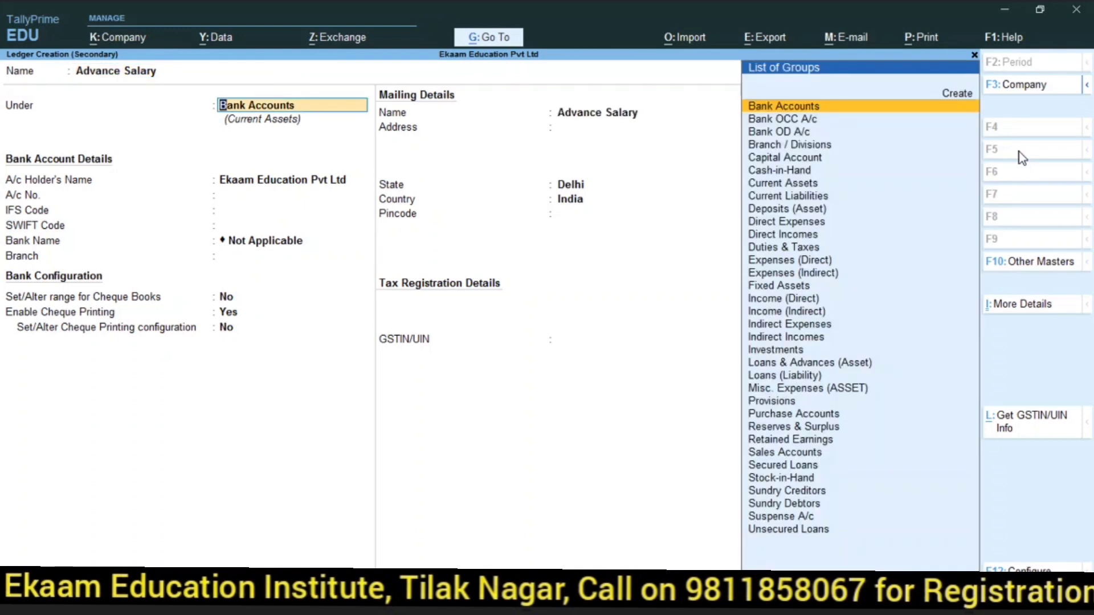
text(Cur)
key(Return)
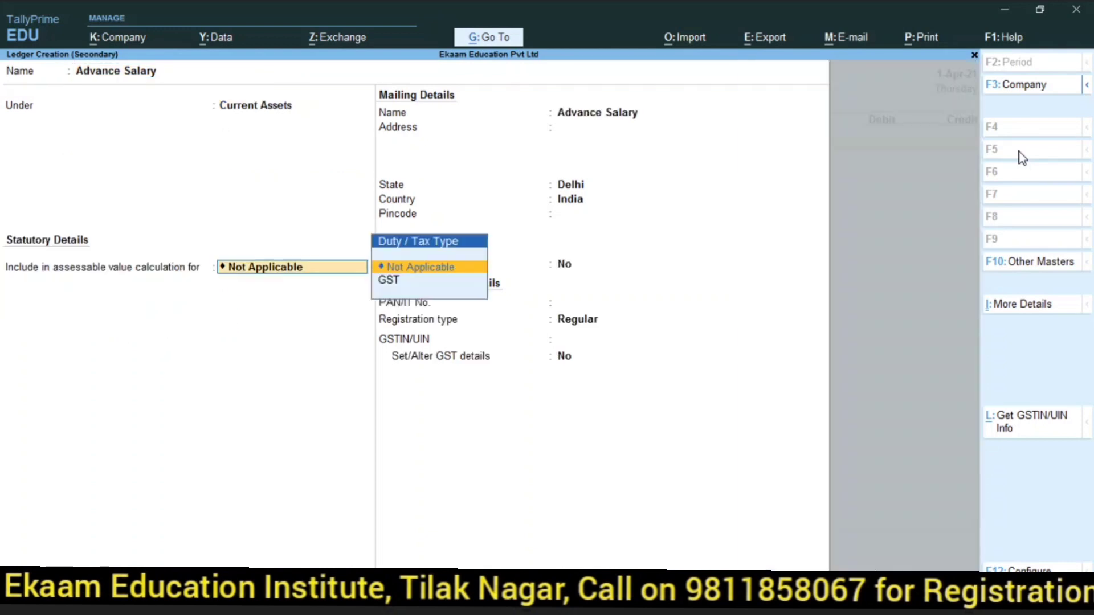
key(ctrl)
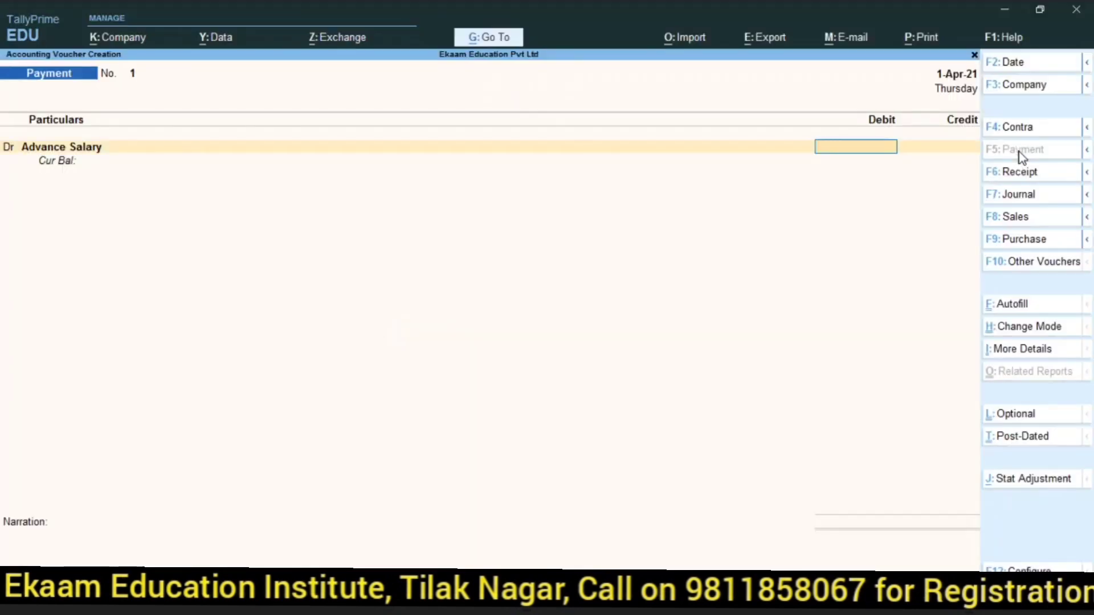
Debit Advance Salary 15000, credit Cash, add the narration "being advance salary paid" and save the payment voucher
text(15000)
key(Return)
key(Return)
text(Cas)
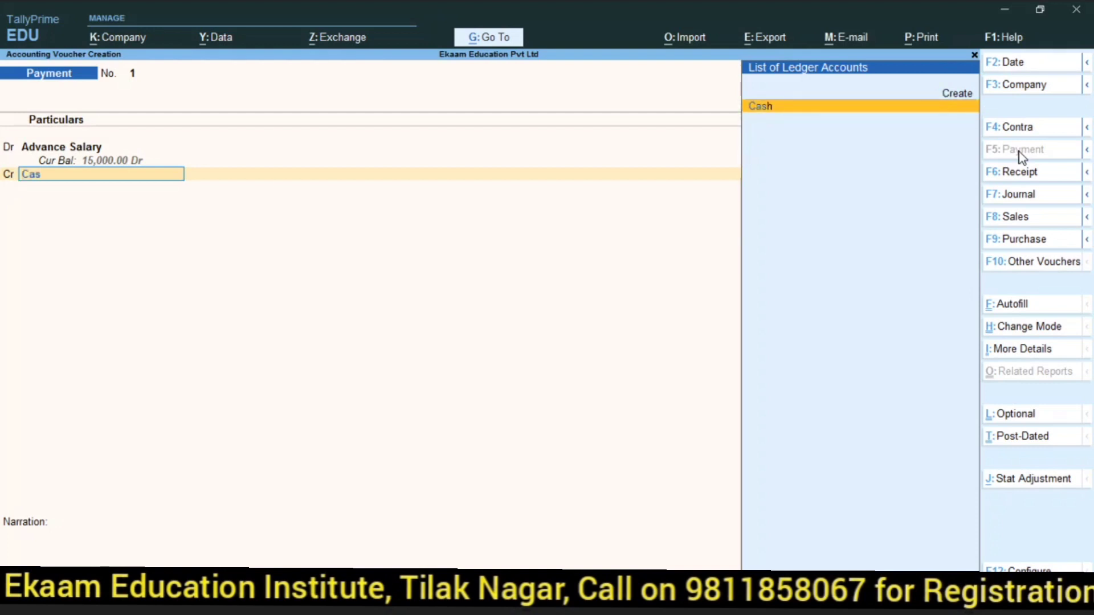
key(Return)
key(Return)
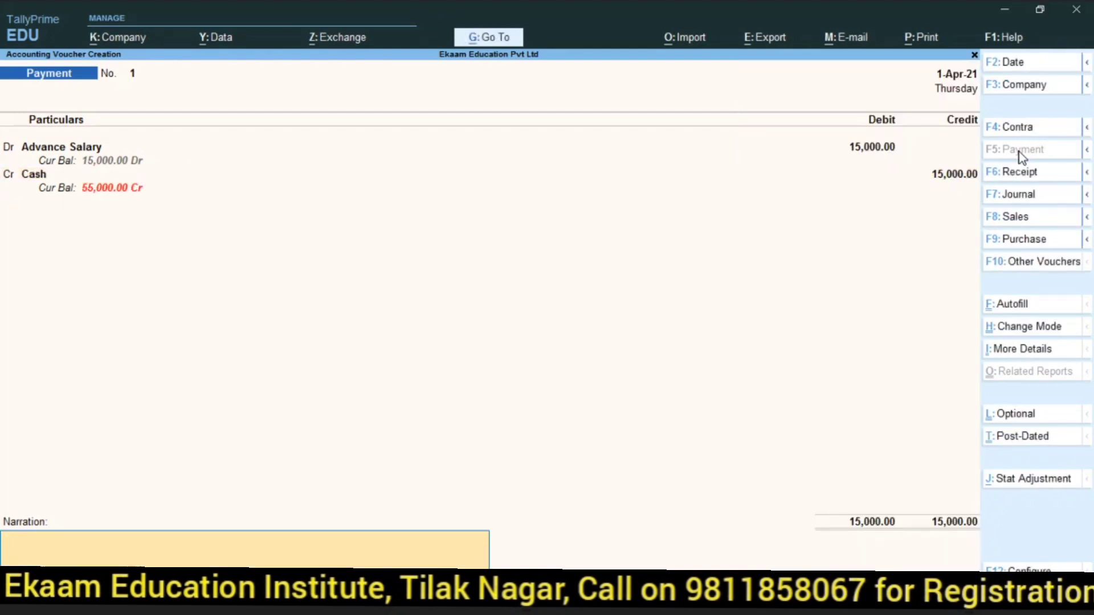
text(being advance salary paid)
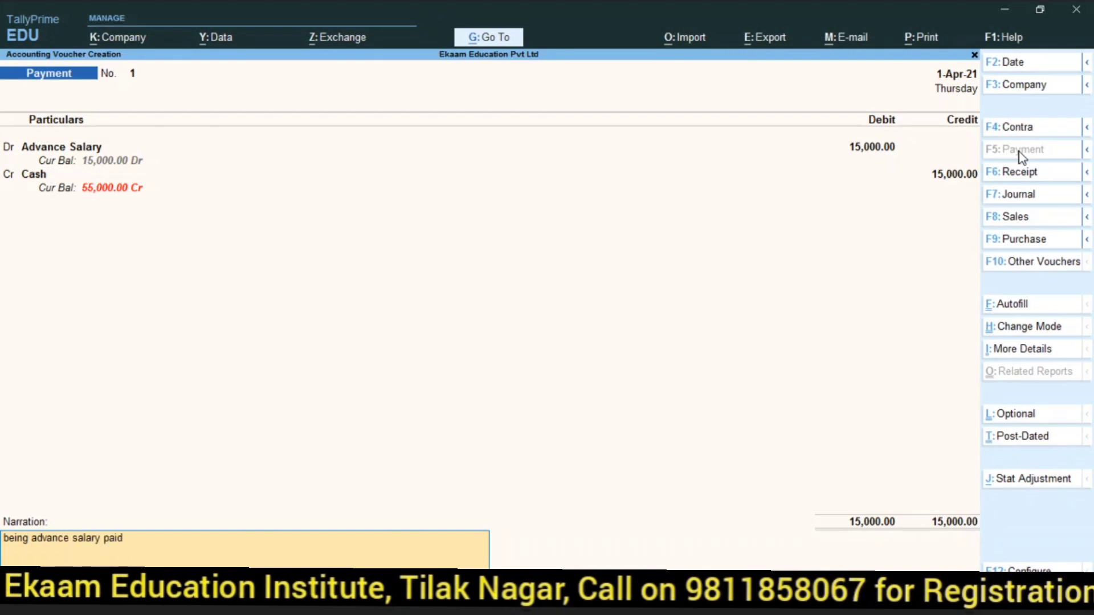
key(ctrl)
key(ctrl+a)
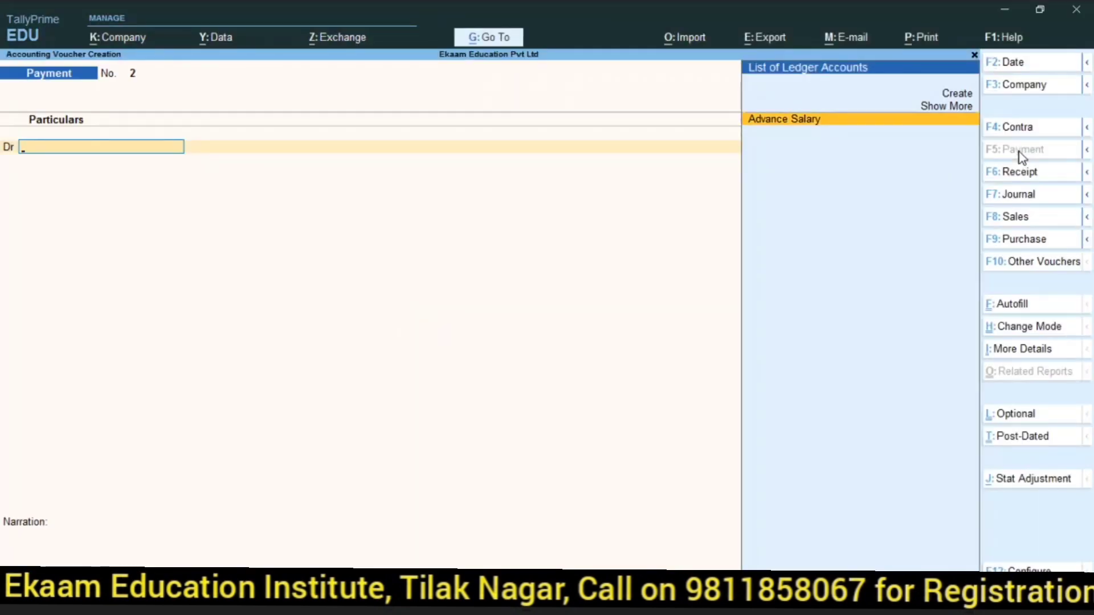
Create a Wages ledger under Direct Expenses for the debit line of the new payment voucher, leaving its tax classification blank
key(alt+c)
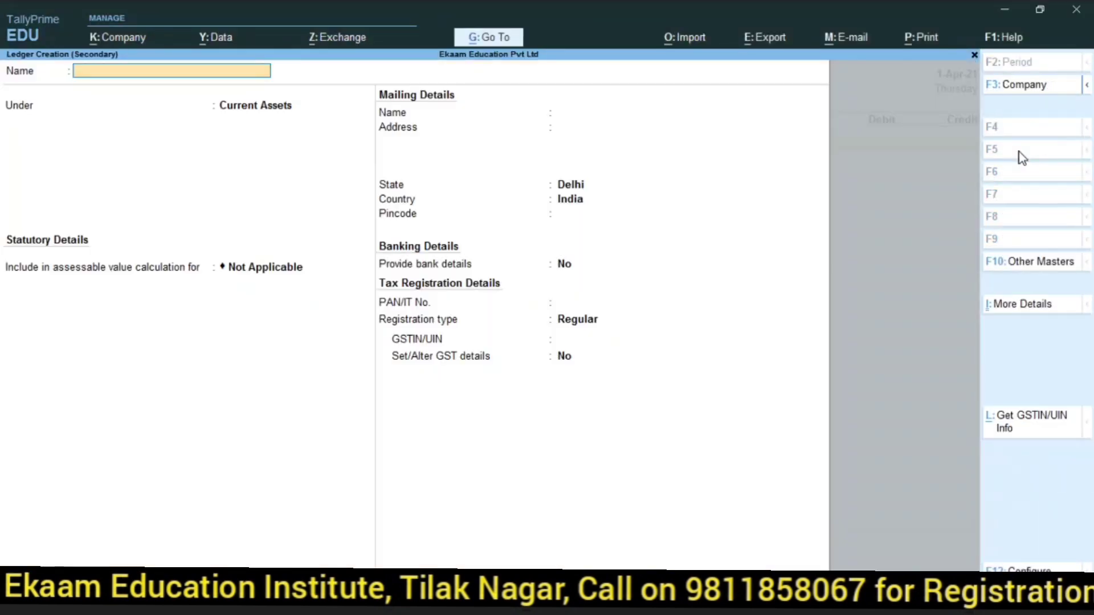
text(Wages)
key(Return)
text(Dire)
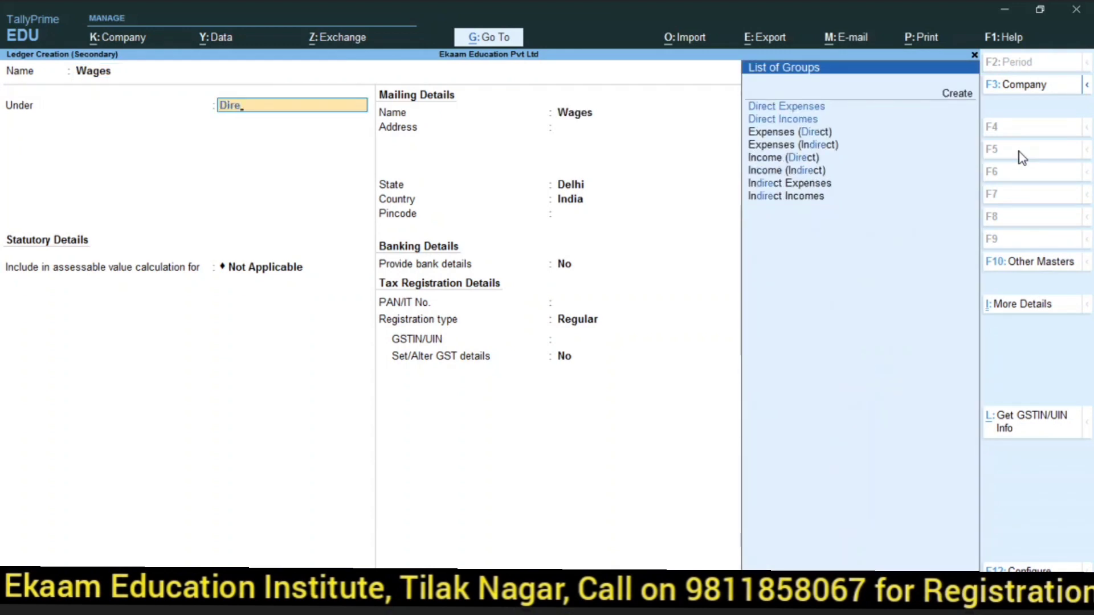
key(Return)
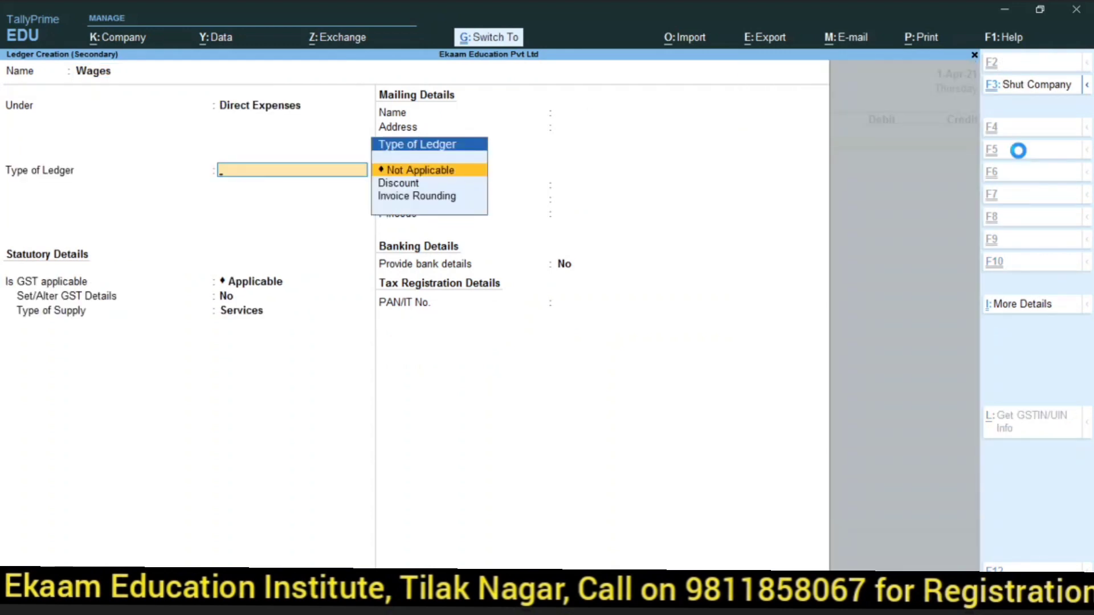
key(ctrl+a)
key(Return)
key(Return)
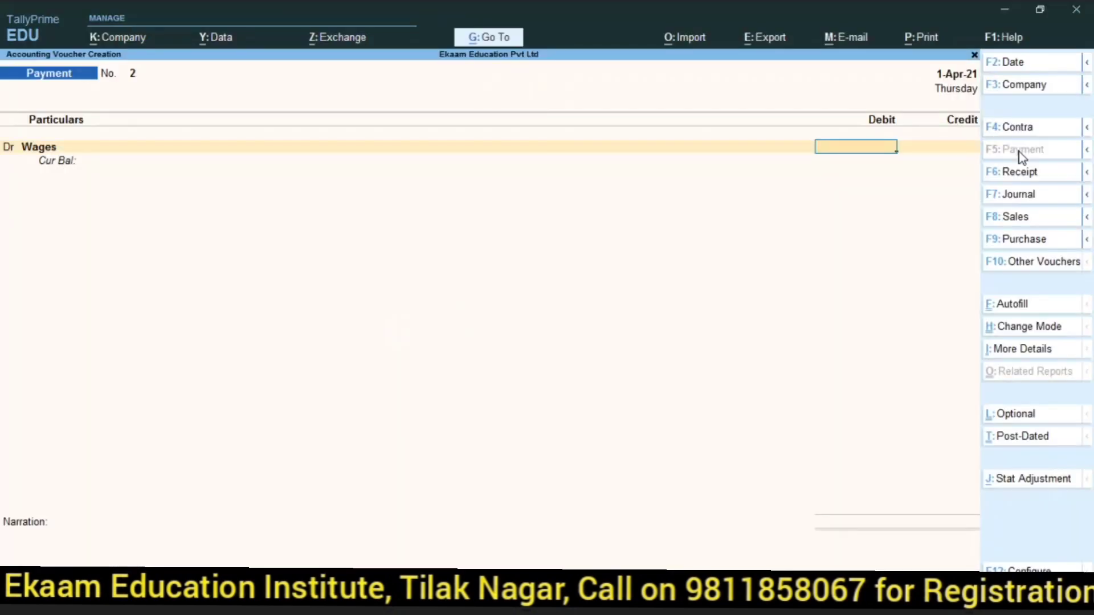
Debit Wages 5000, credit Cash for the same amount and save the payment voucher without a narration
text(5000)
key(Return)
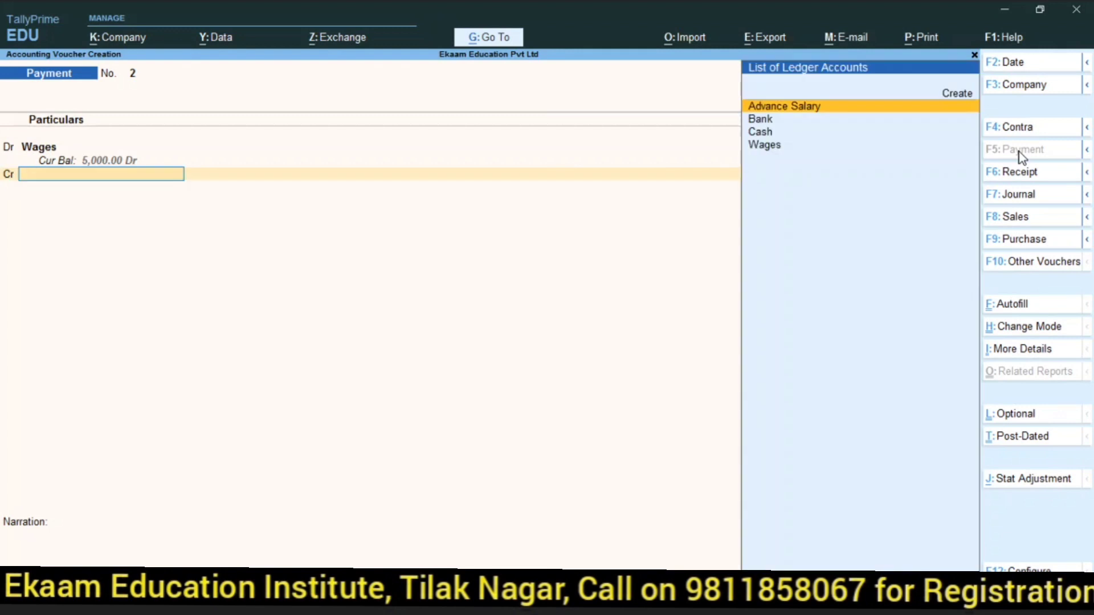
text(Cash)
key(Return)
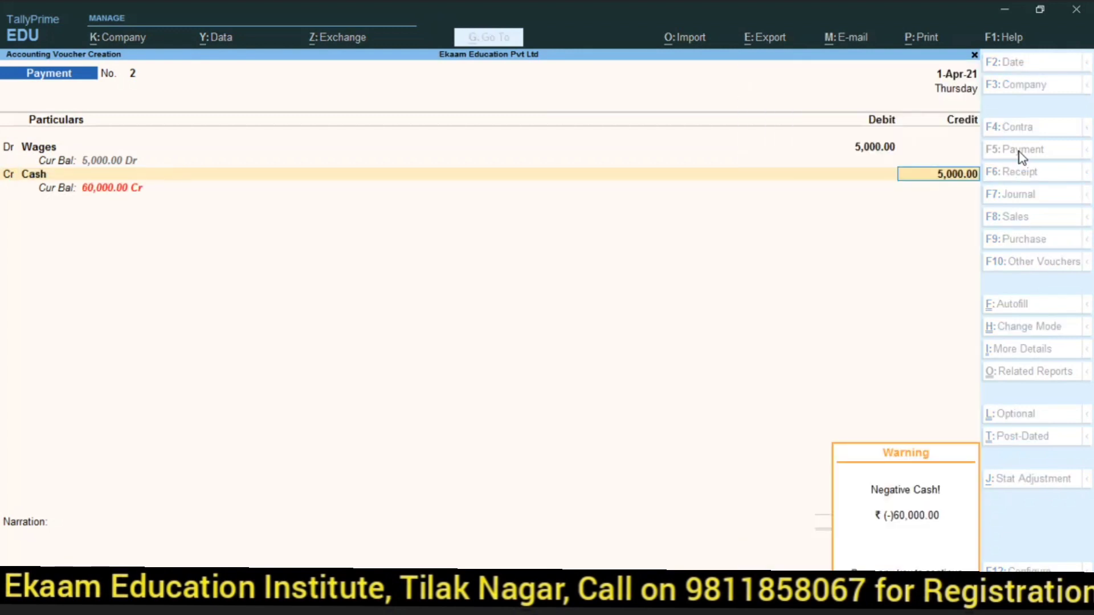
key(Return)
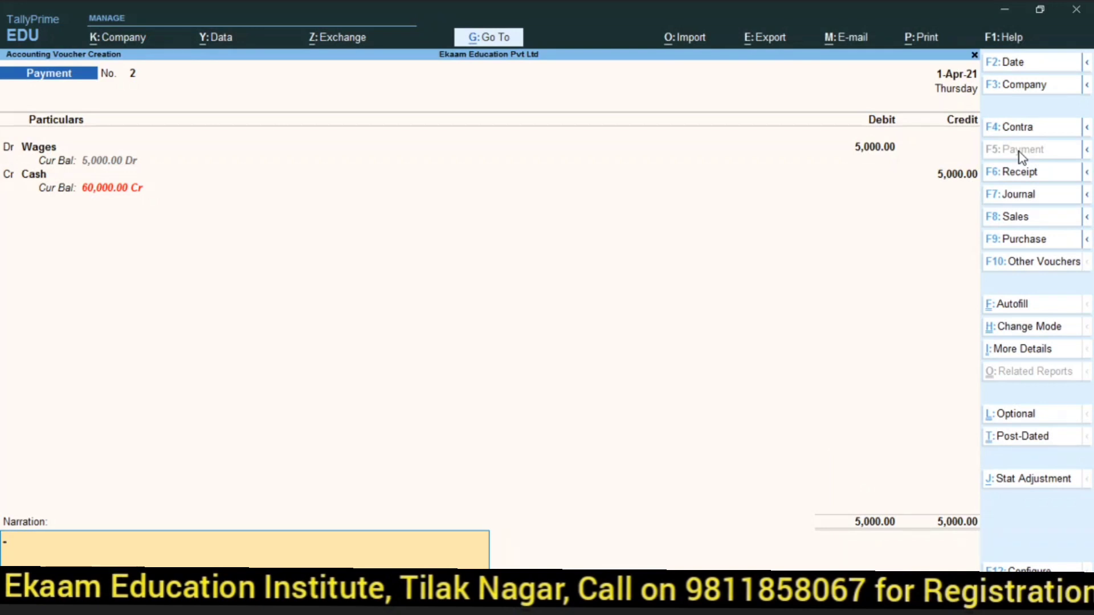
key(Return)
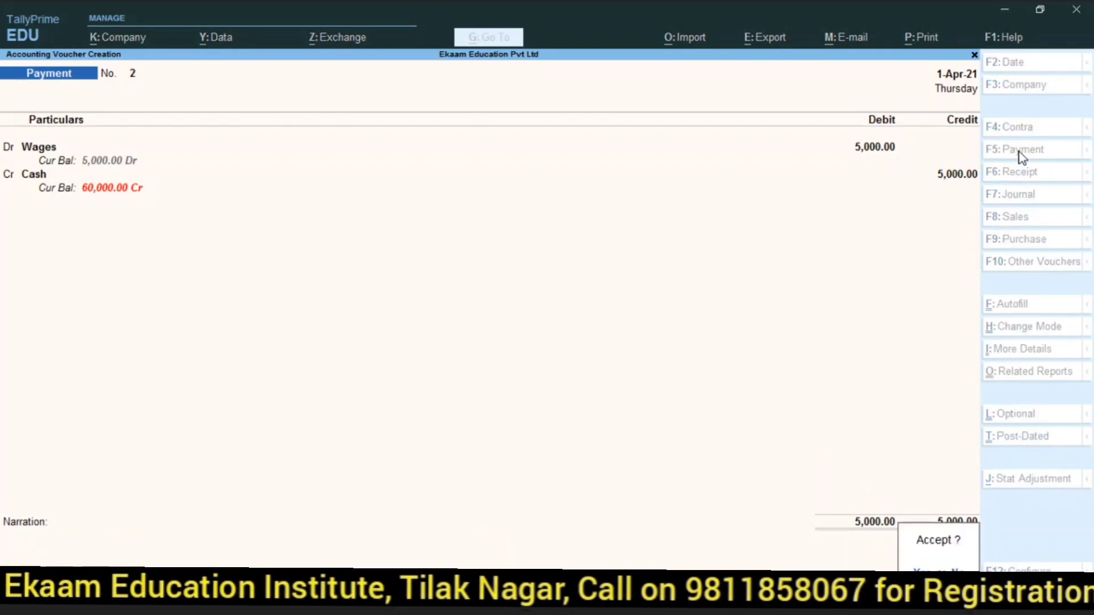
key(Return)
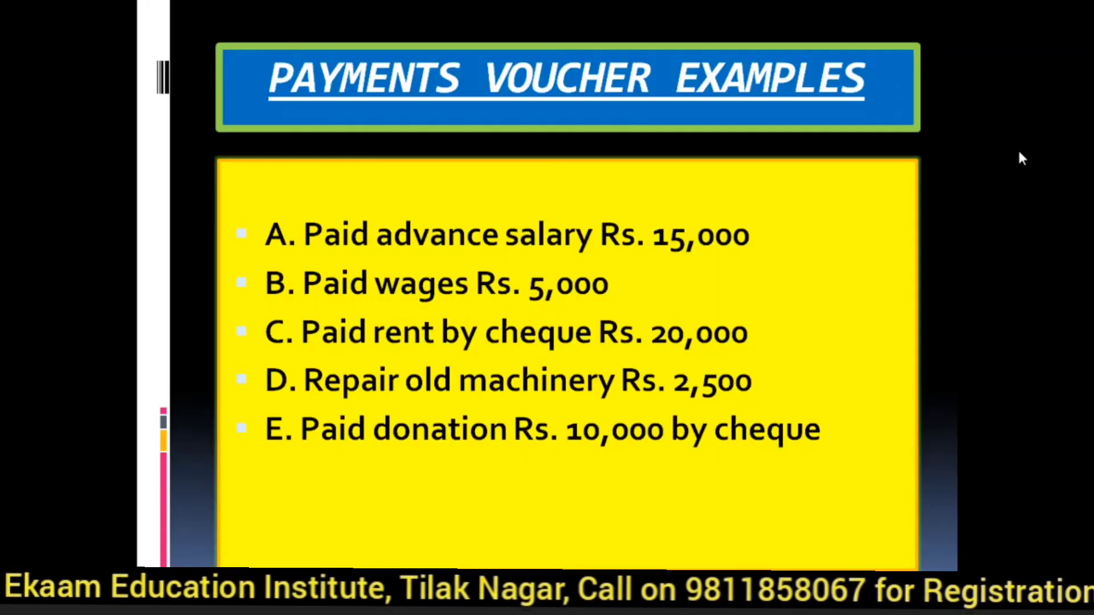
Return to TallyPrime and create a Rent ledger under Indirect Expenses for the voucher's debit line, leaving its tax classification blank
key(alt+Tab)
key(alt+c)
text(R)
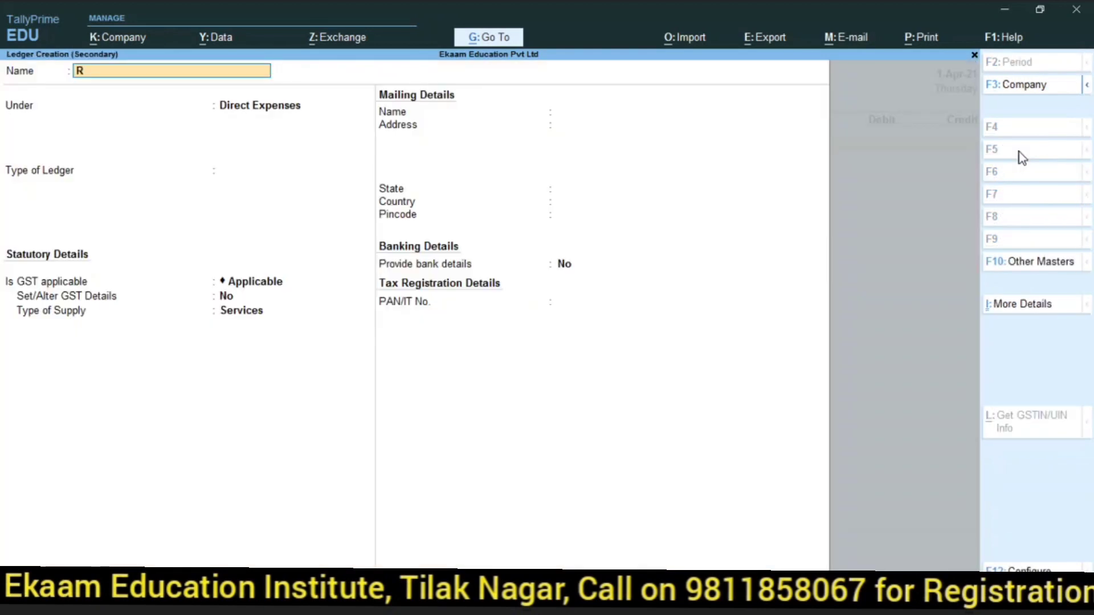
text(ent)
key(Return)
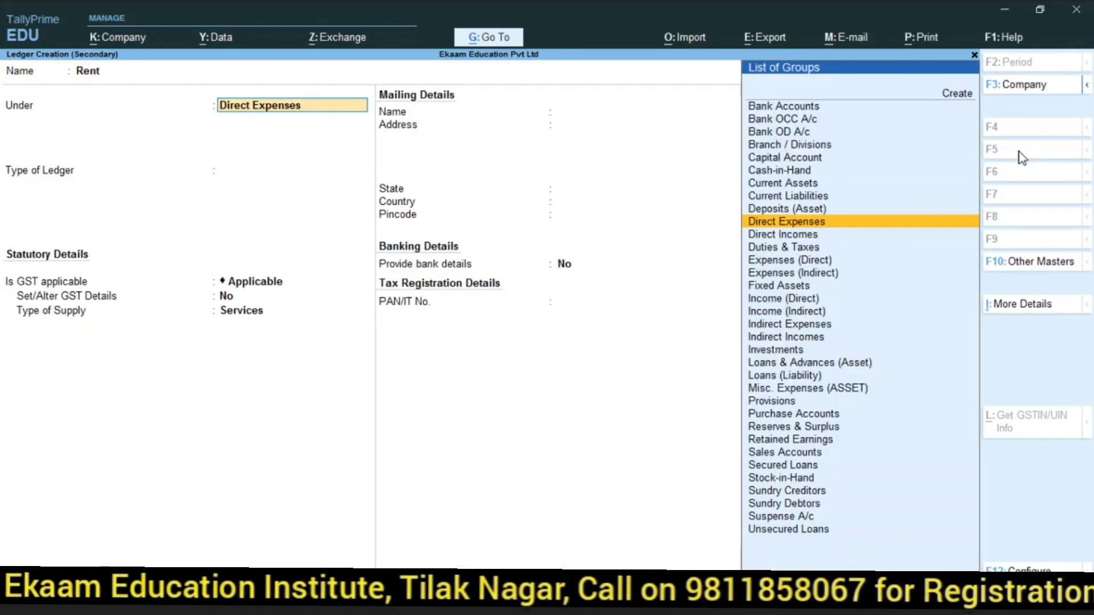
text(Ind)
key(Return)
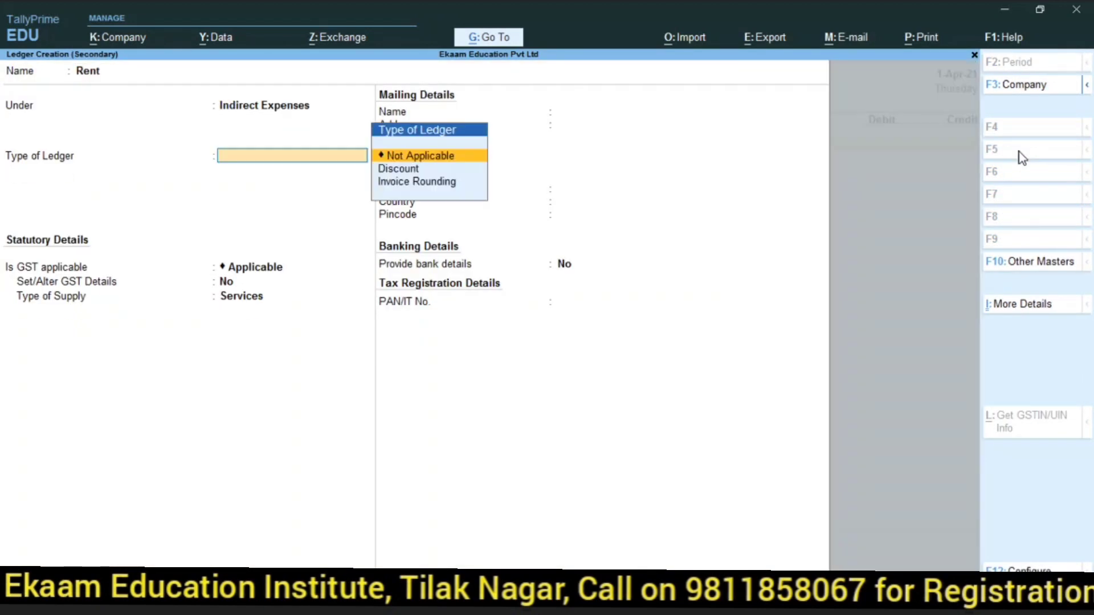
key(ctrl+a)
key(Return)
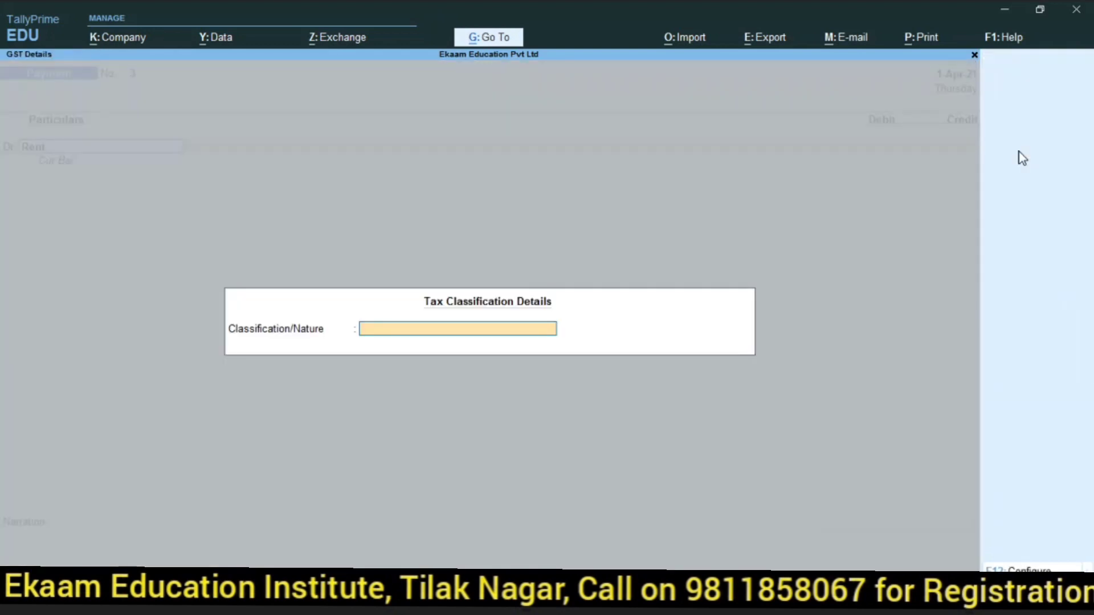
key(Return)
Debit Rent 20000, credit Bank for the same amount and save the payment voucher without a narration
text(20000)
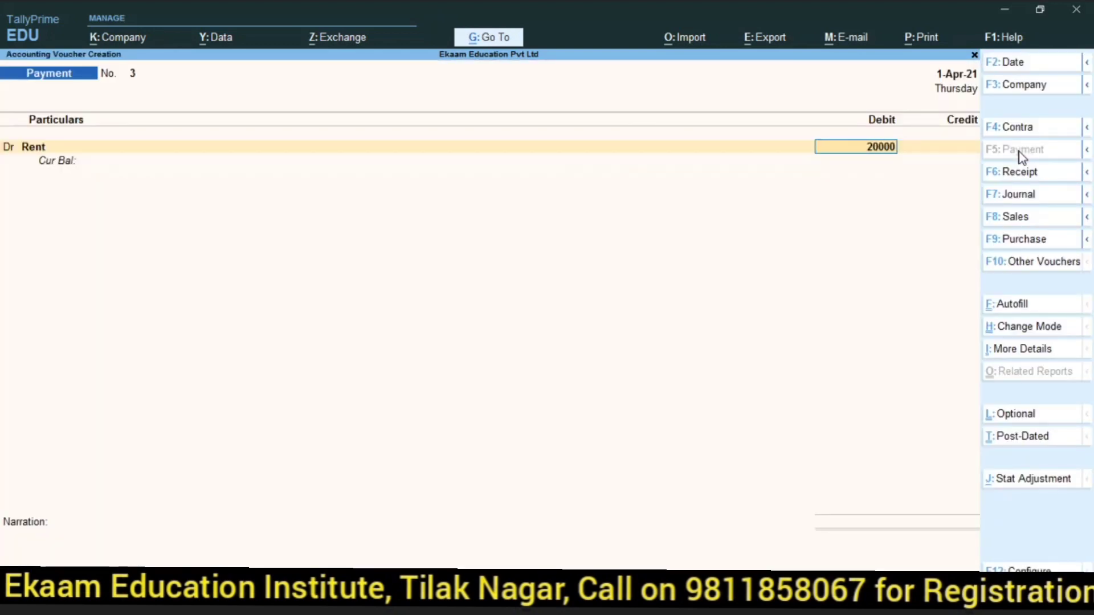
key(Return)
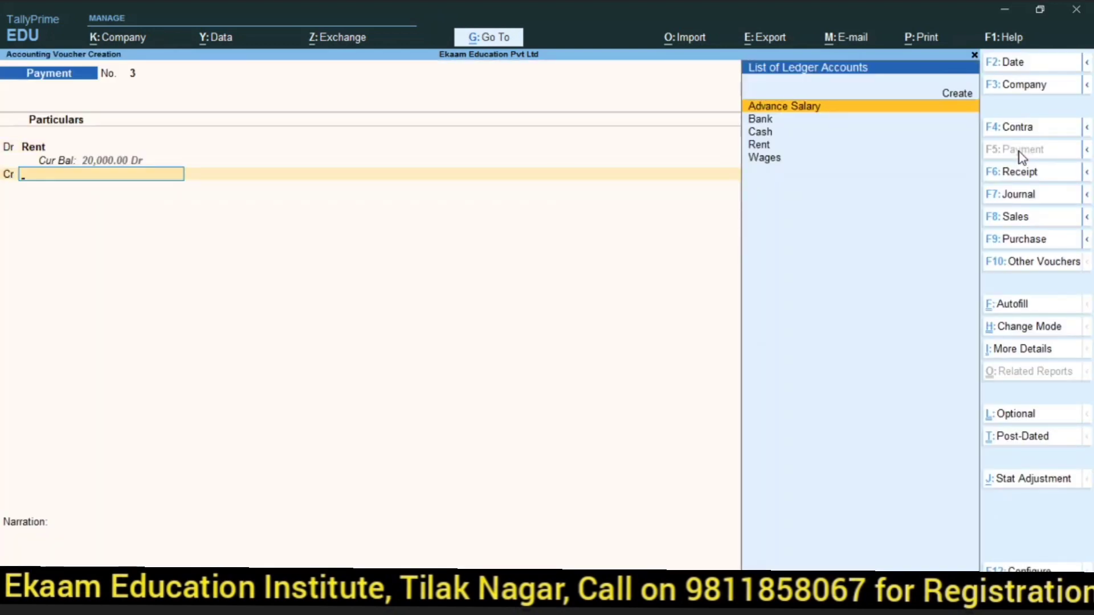
text(Bank)
key(Return)
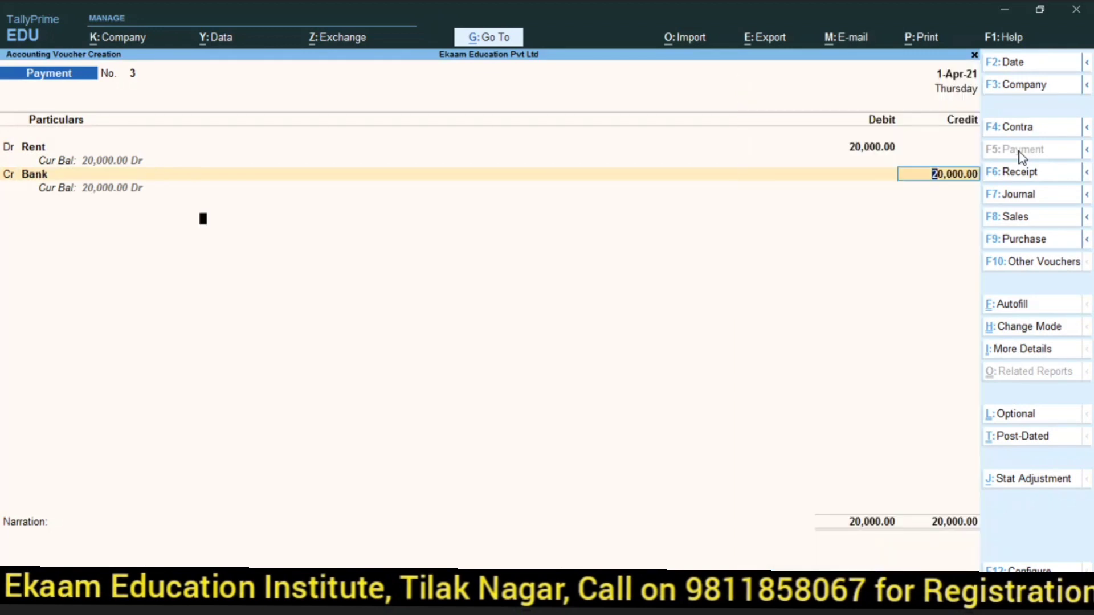
key(Return)
key(Return)
key(Return)
key(Return)
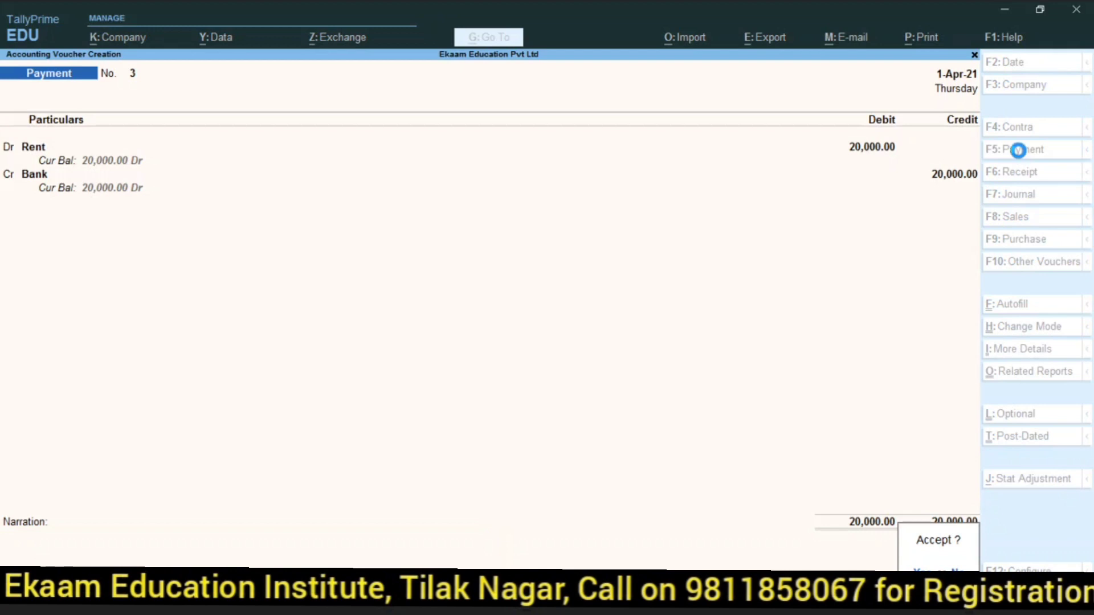
key(Return)
Check the payment examples slide, return to TallyPrime and create a "Repair on Machinery" ledger under Indirect Expenses
key(alt+Tab)
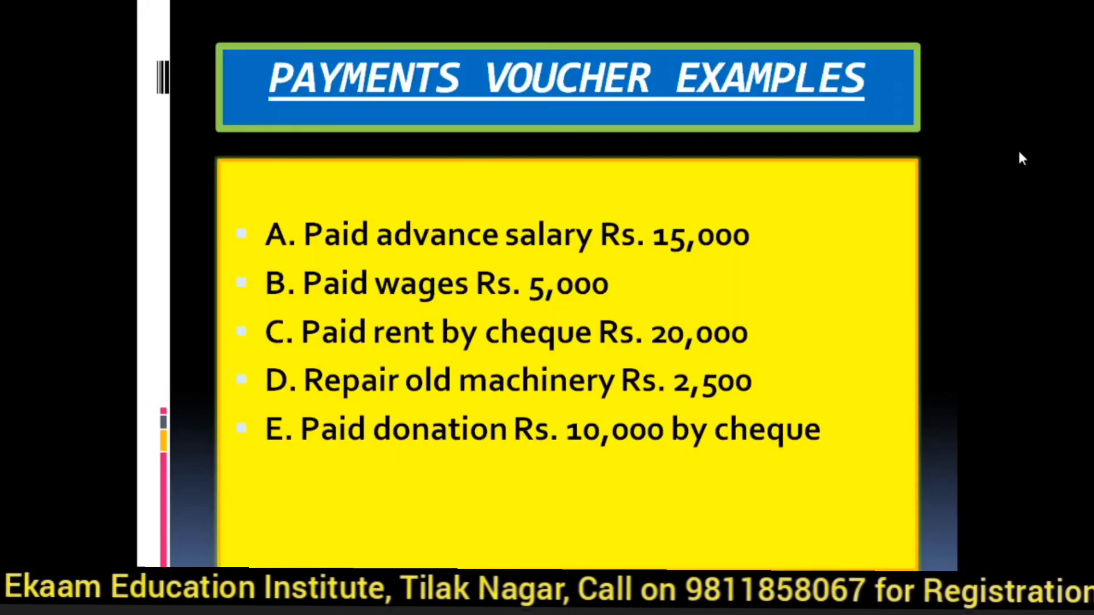
key(alt+Tab)
key(alt+c)
text(Re)
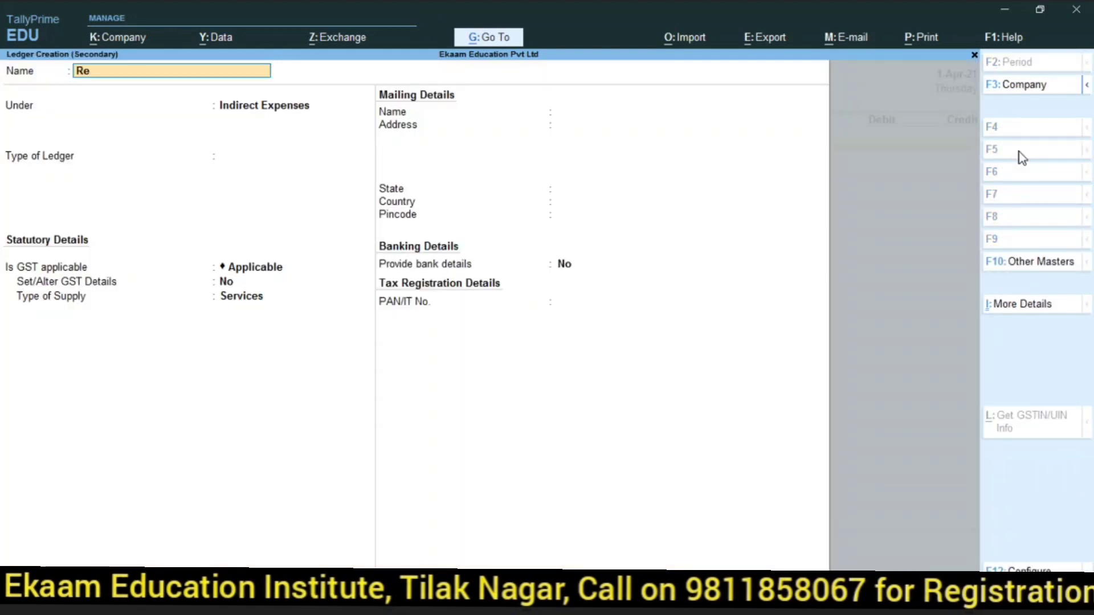
text(pair on Machinery)
key(Return)
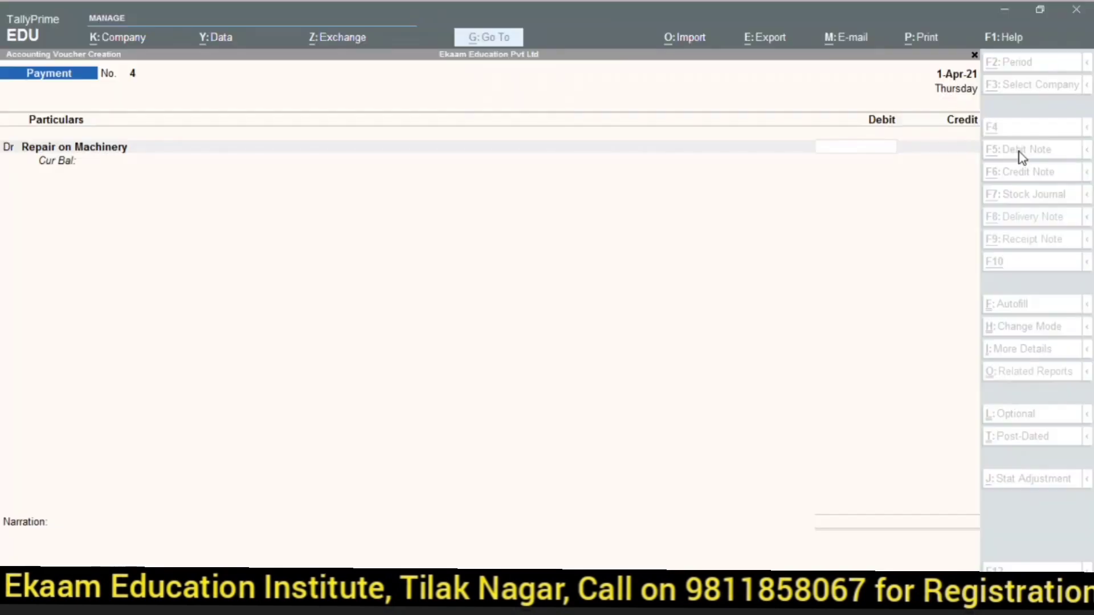
Debit Repair on Machinery 2500, credit Cash for the same amount and save the payment voucher without a narration
text(2500)
key(Return)
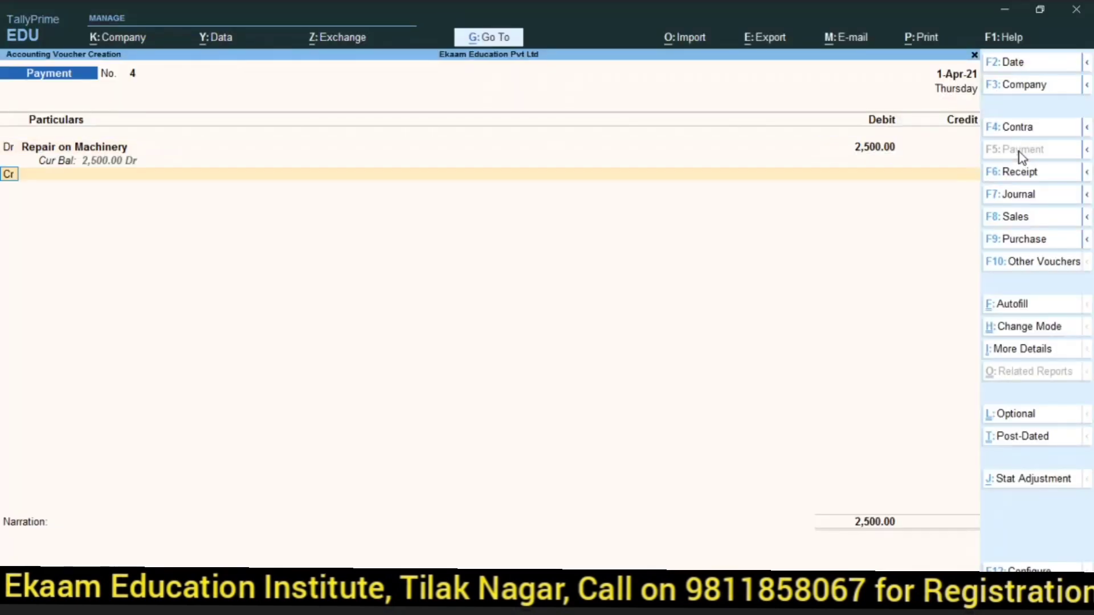
text(cas)
key(Return)
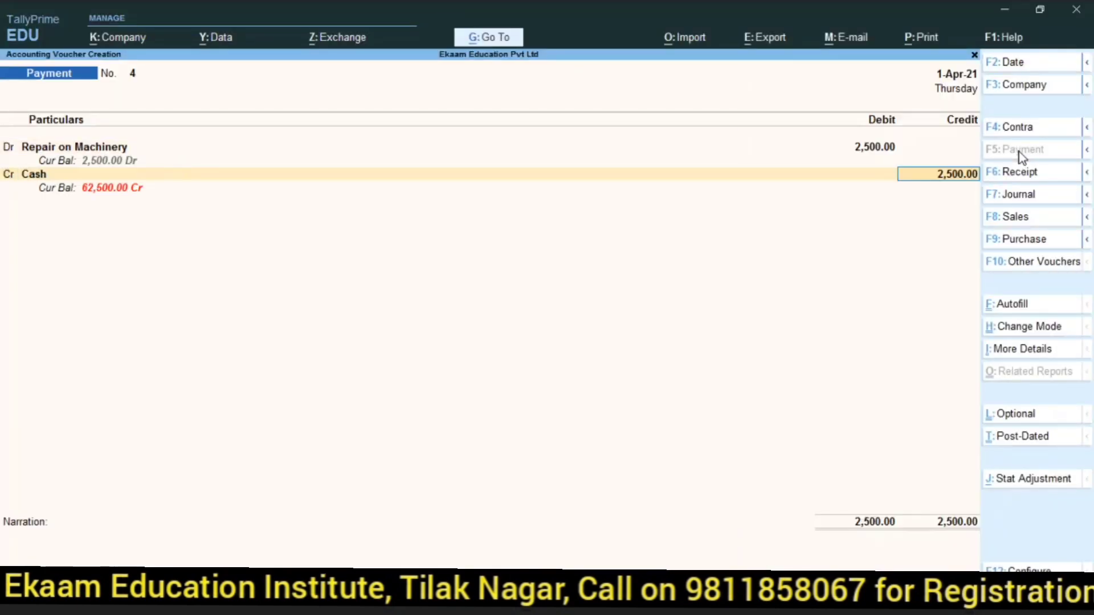
key(Return)
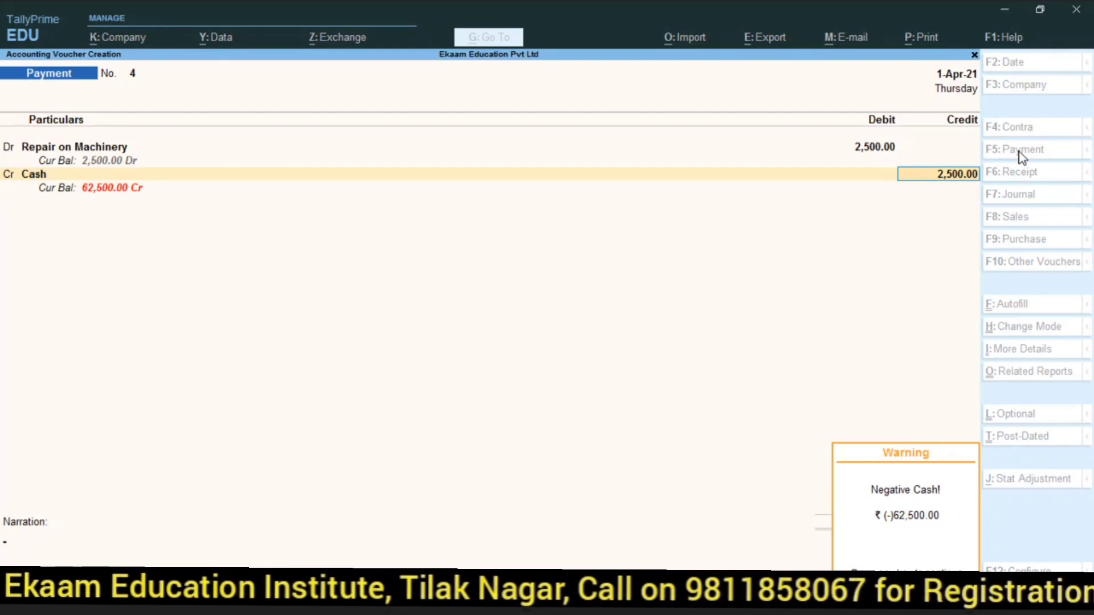
key(Return)
key(Return)
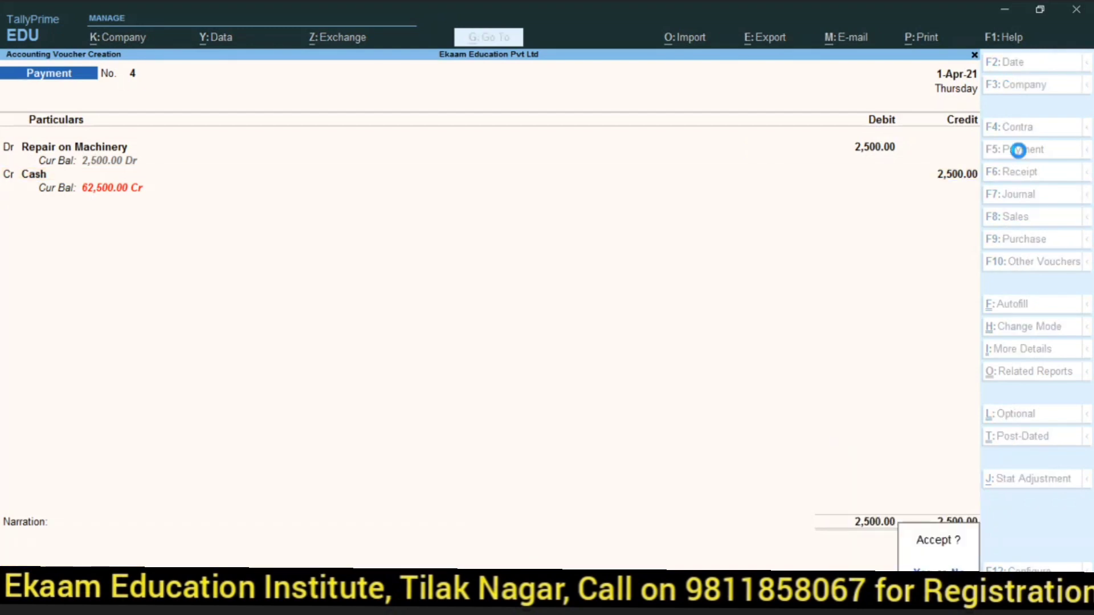
key(Return)
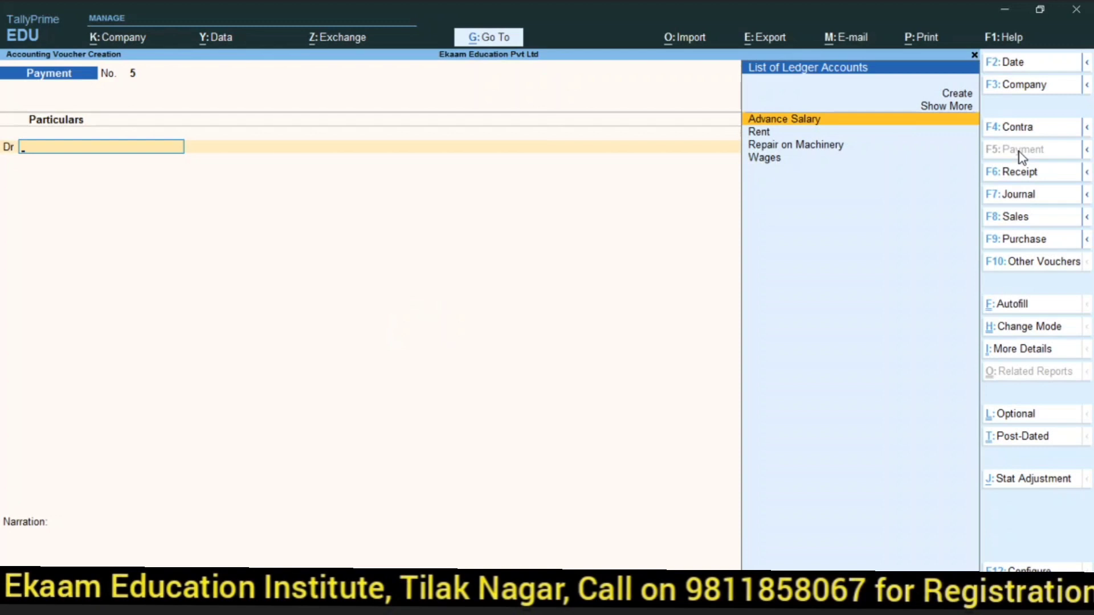
Create a Donation ledger under Indirect Expenses for the payment voucher's debit line, leaving its tax classification blank
key(alt+c)
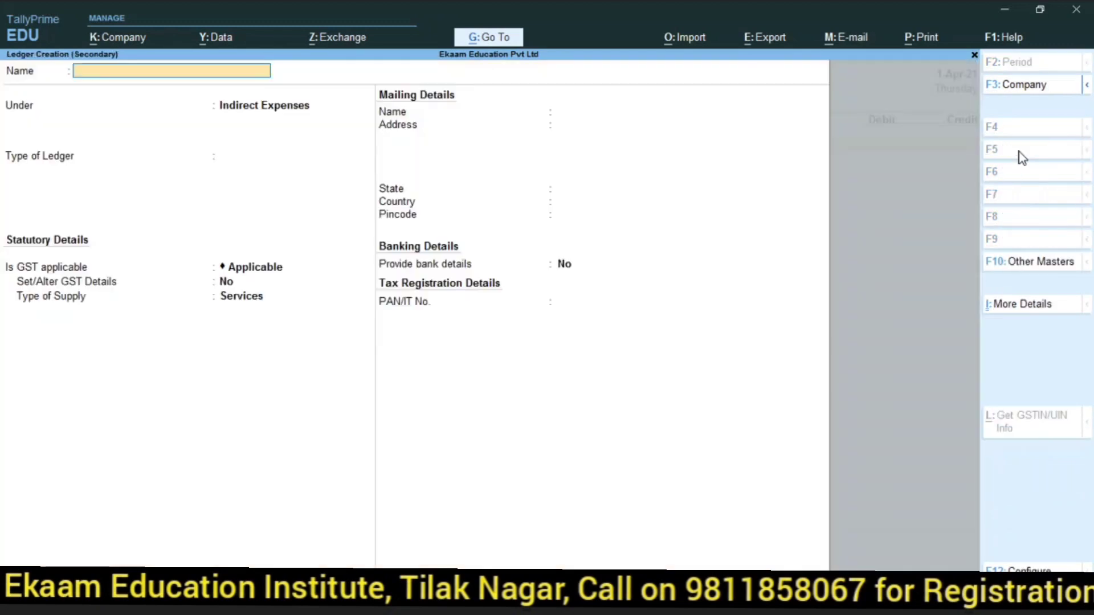
text(Donation)
key(Return)
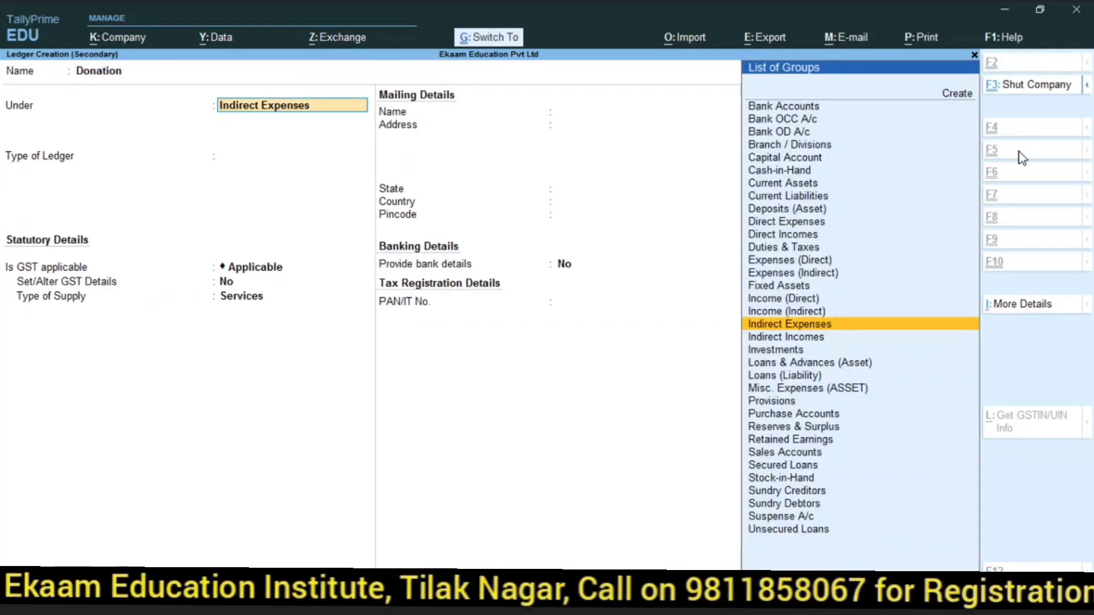
key(ctrl+a)
key(Return)
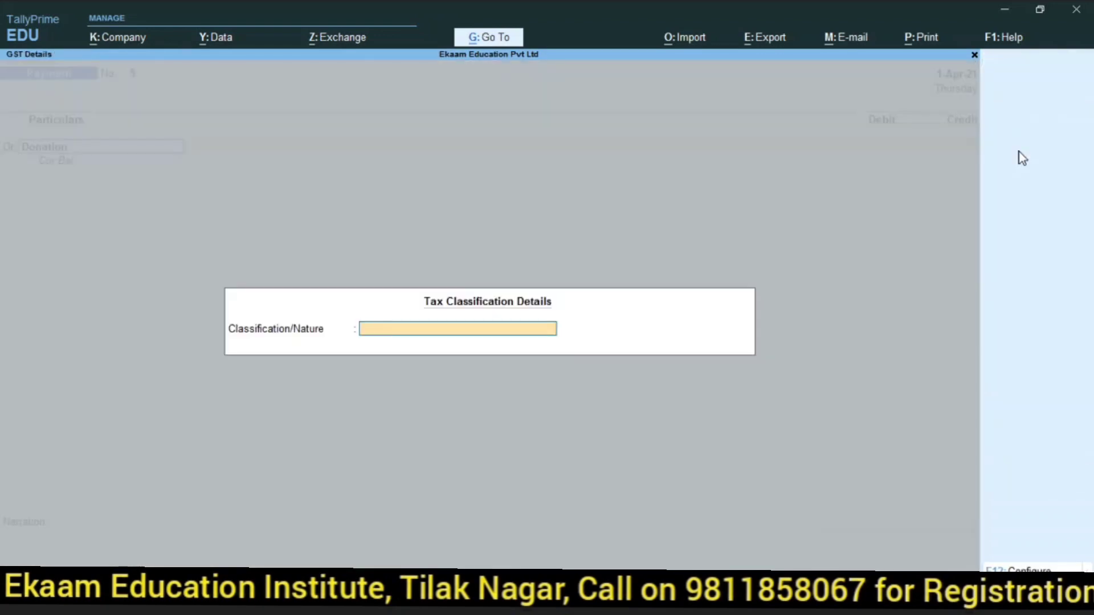
key(Return)
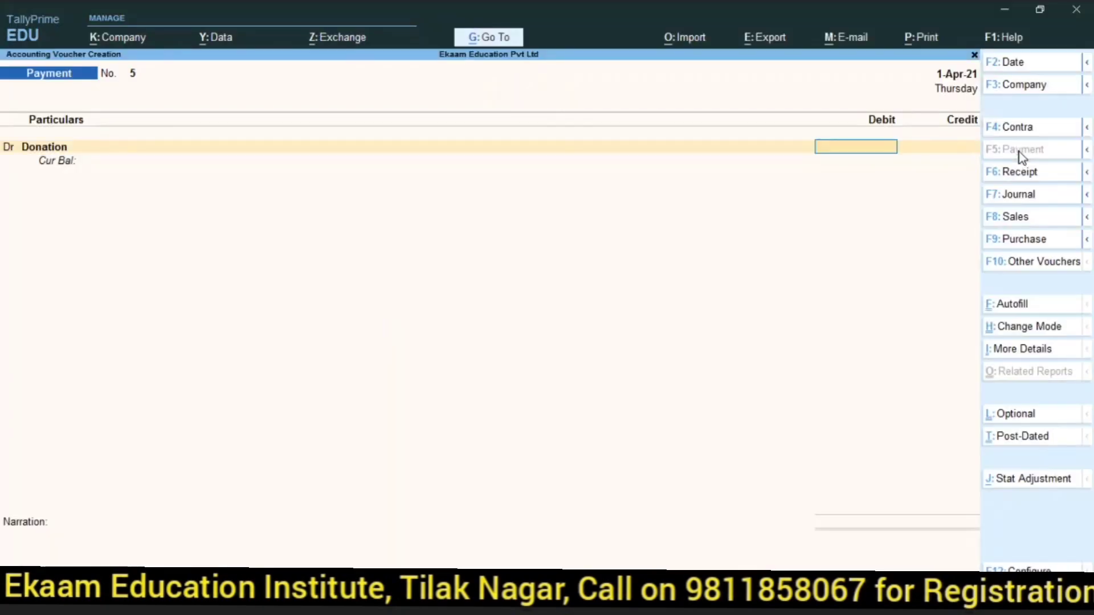
Debit Donation 10000, credit Bank for the same amount by cheque dated 1-Apr-21, and save the payment voucher without a narration
text(10000)
key(Return)
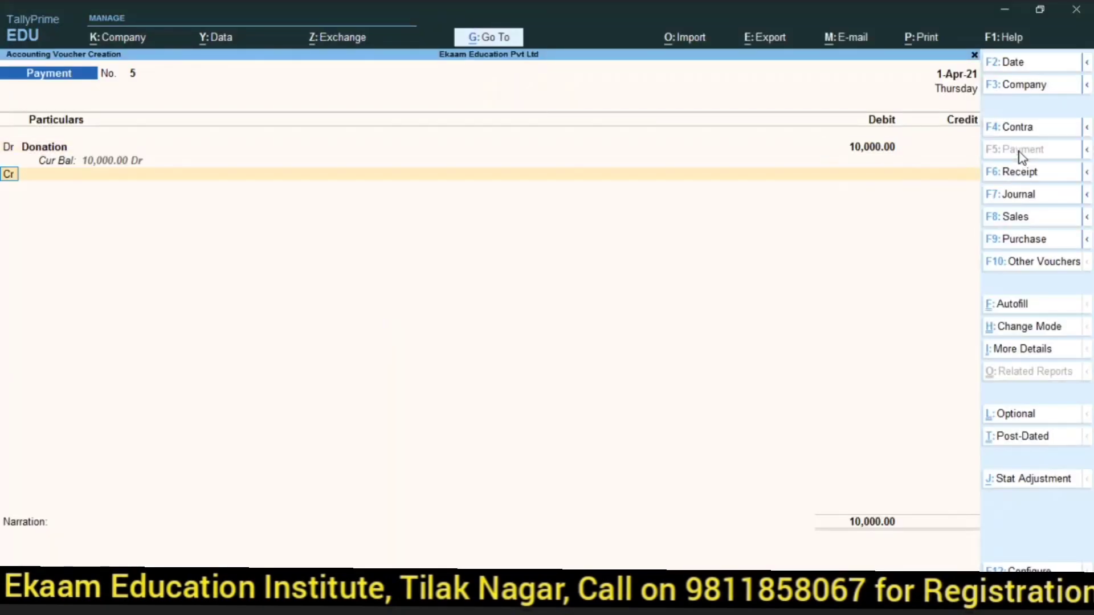
text(Bank)
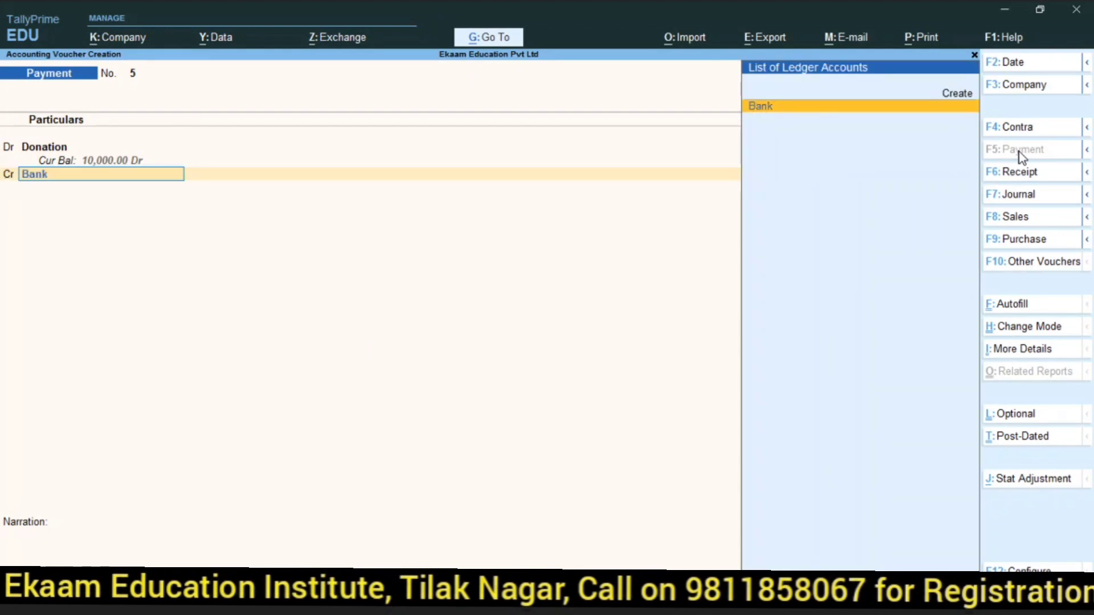
key(Return)
key(Return)
key(Return)
key(Return)
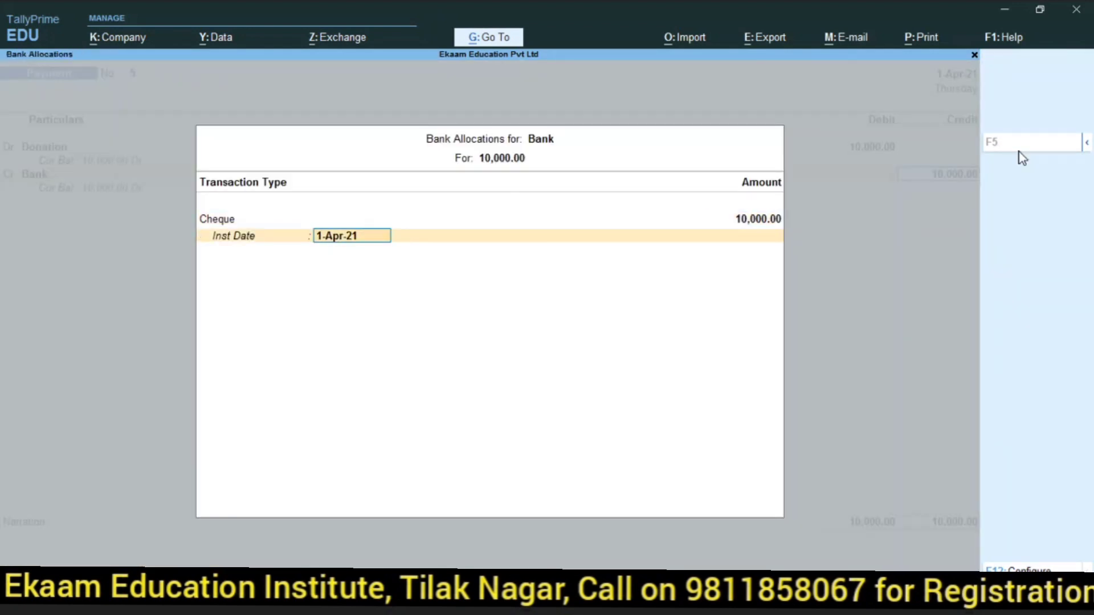
key(Return)
key(Return)
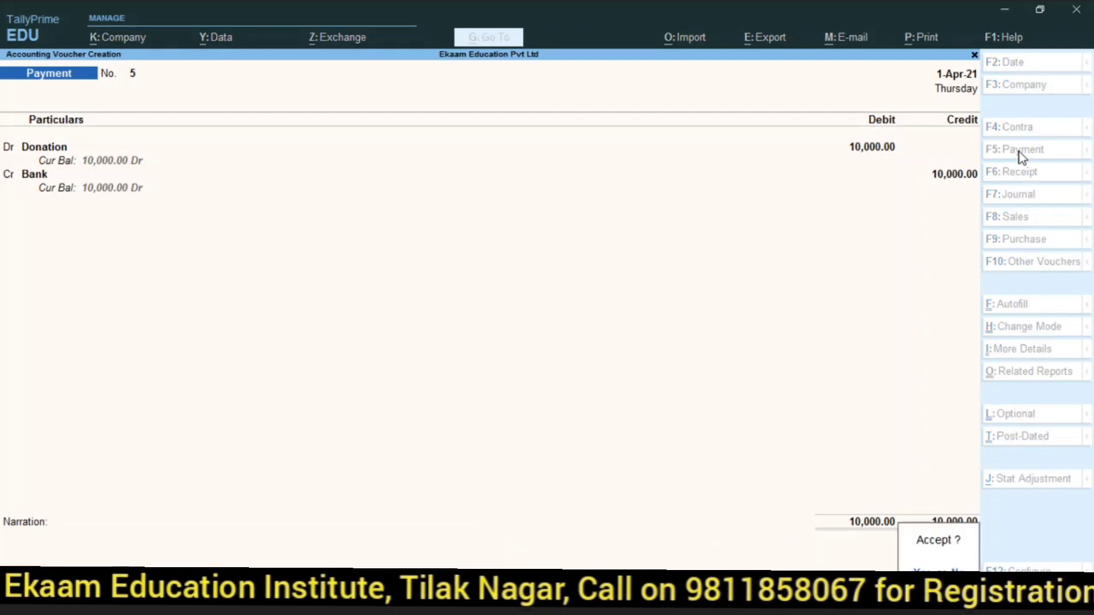
key(Return)
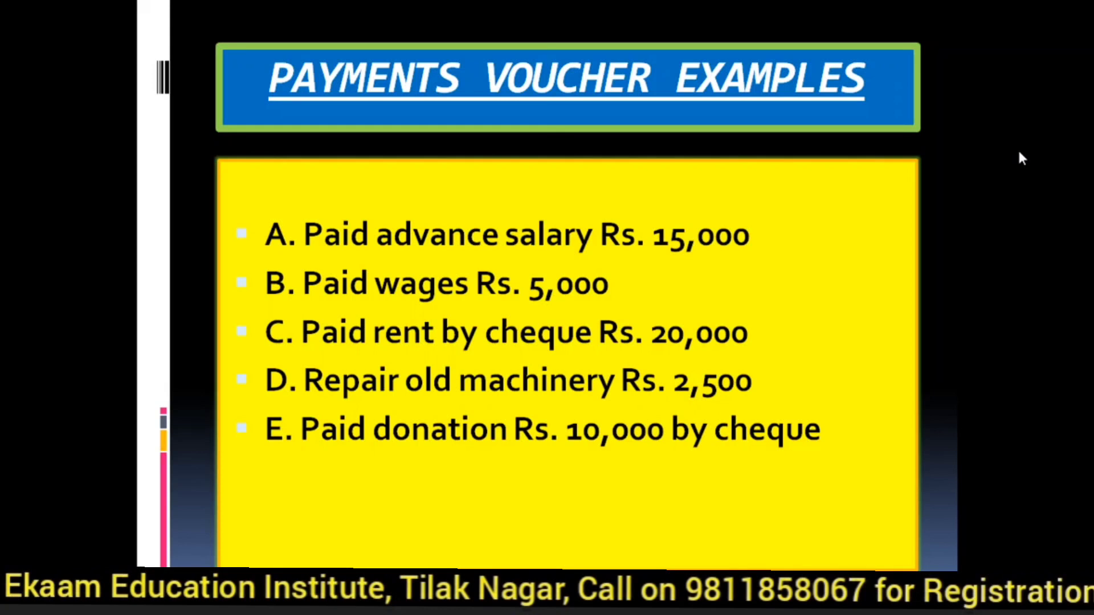
Advance the slides through the receipt voucher explanation to its examples, then switch to TallyPrime and start a receipt voucher
key(Right)
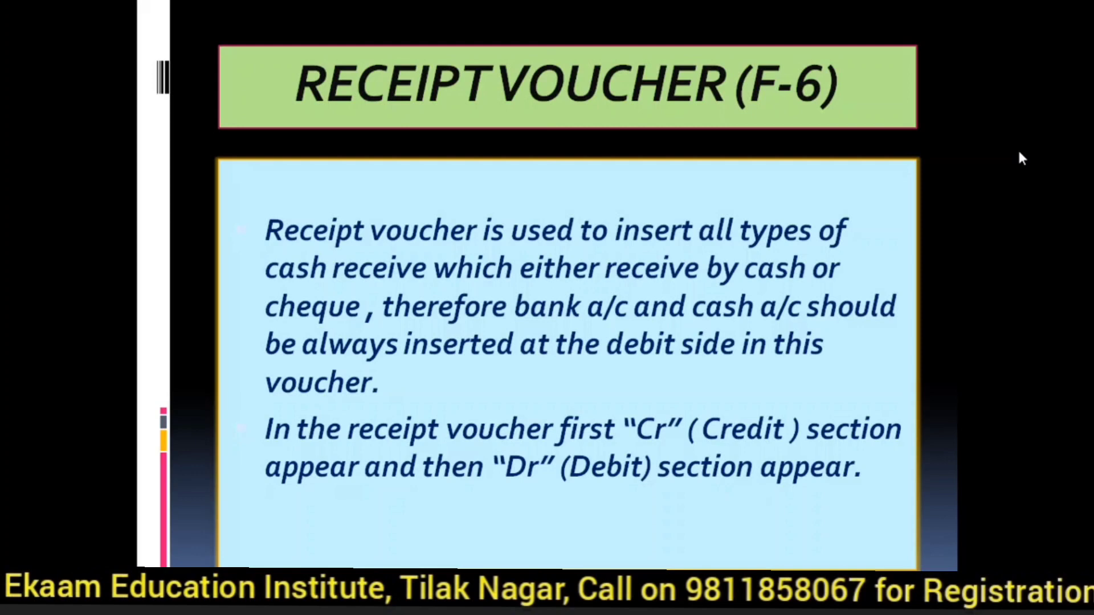
key(Right)
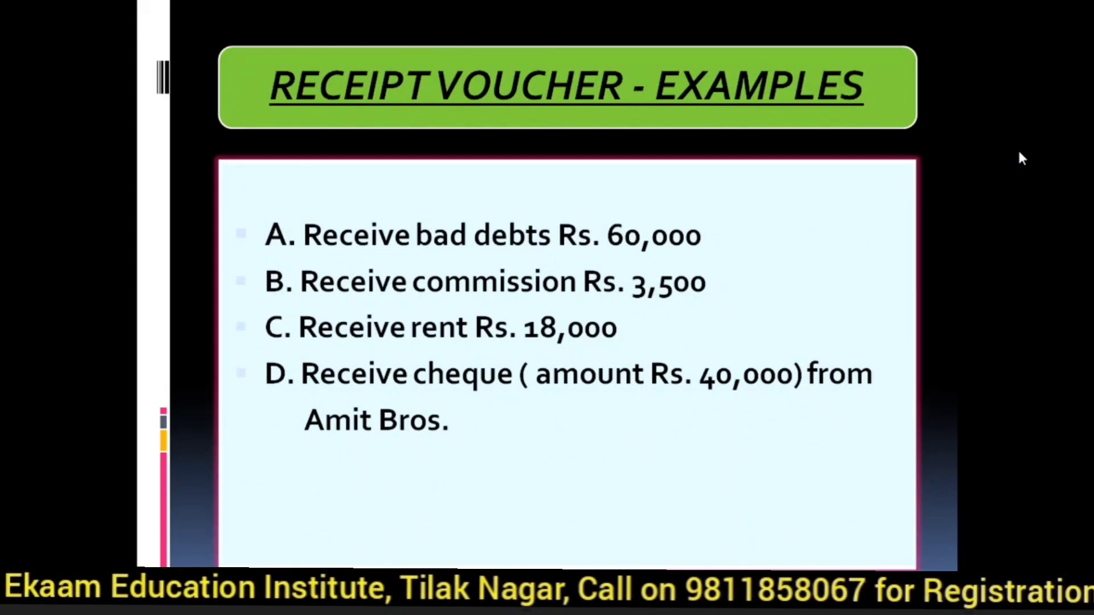
key(alt+Tab)
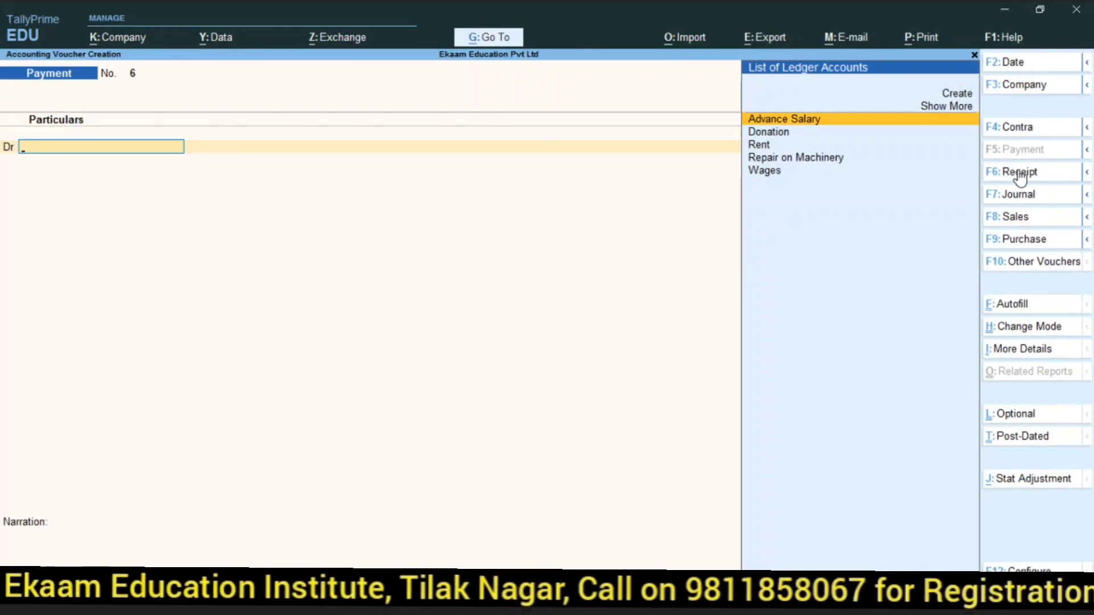
click(1020, 173)
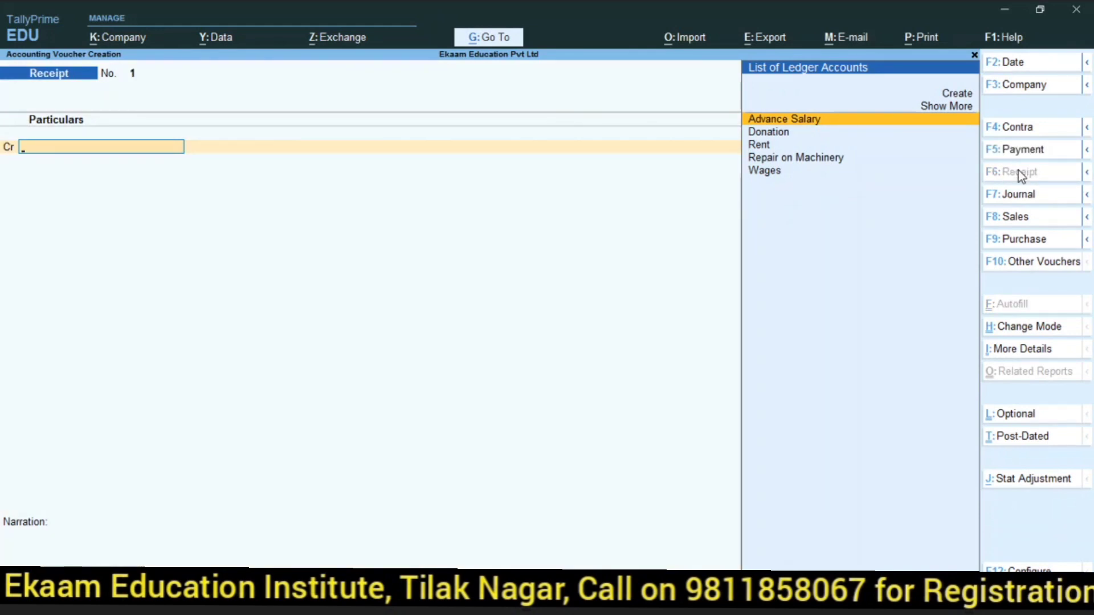
Check the receipt examples slide, return to TallyPrime and create a "Bad Debts Recovered" ledger under Indirect Incomes
key(alt+Tab)
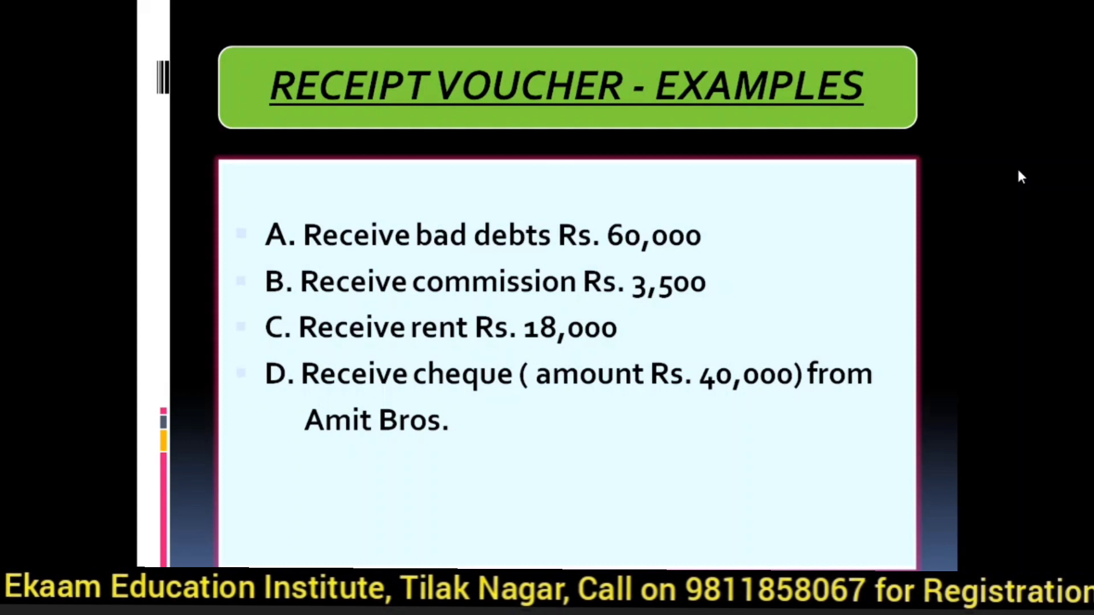
key(alt+Tab)
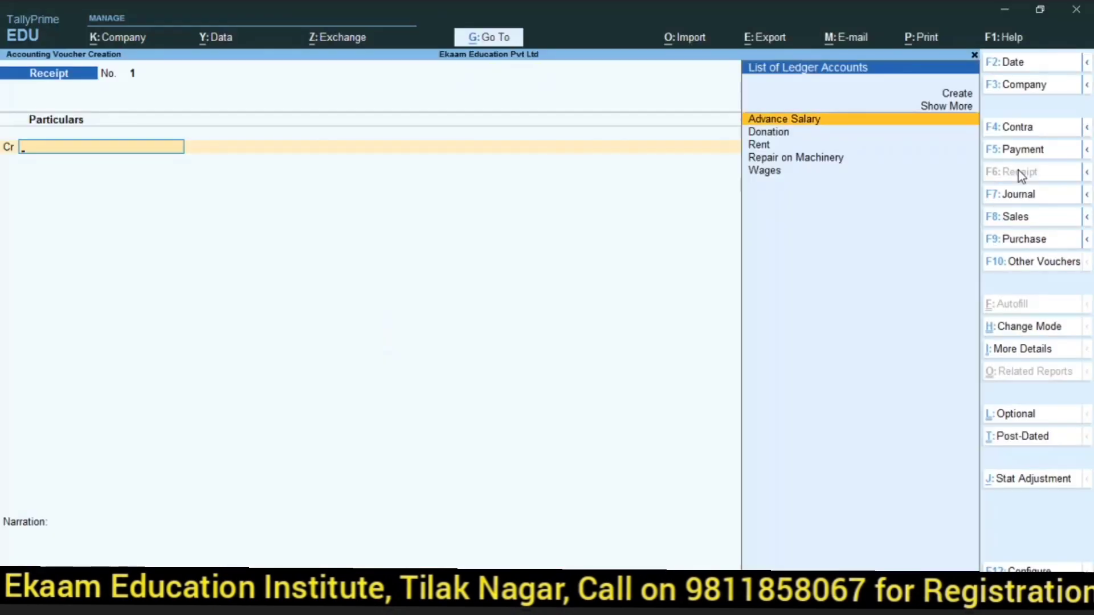
key(alt+c)
text(Bad Debr)
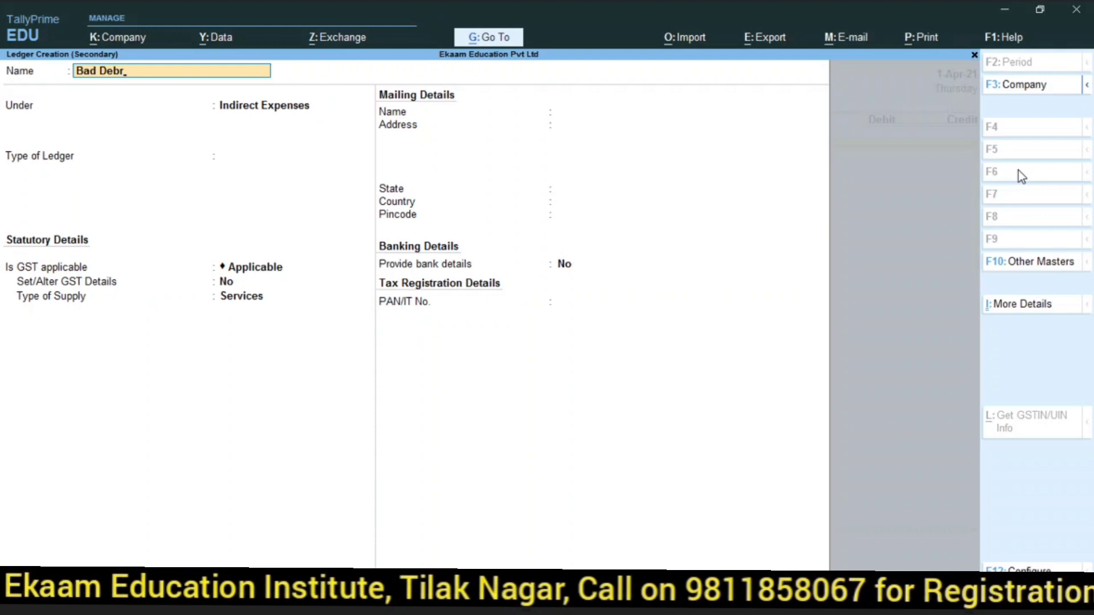
key(BackSpace)
text(ts Recovered)
key(Return)
key(Down)
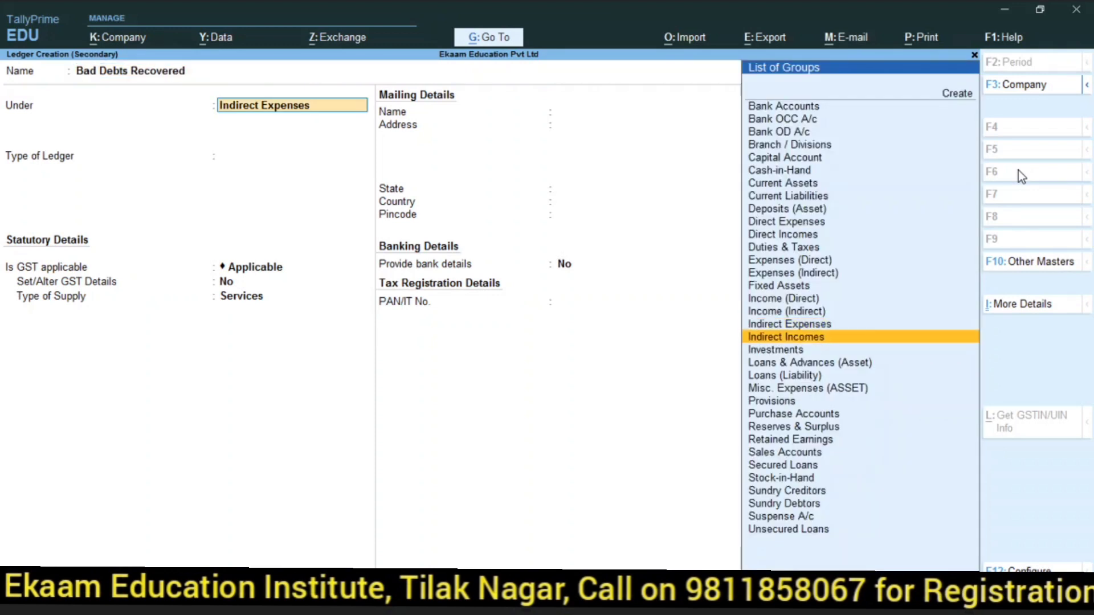
key(Return)
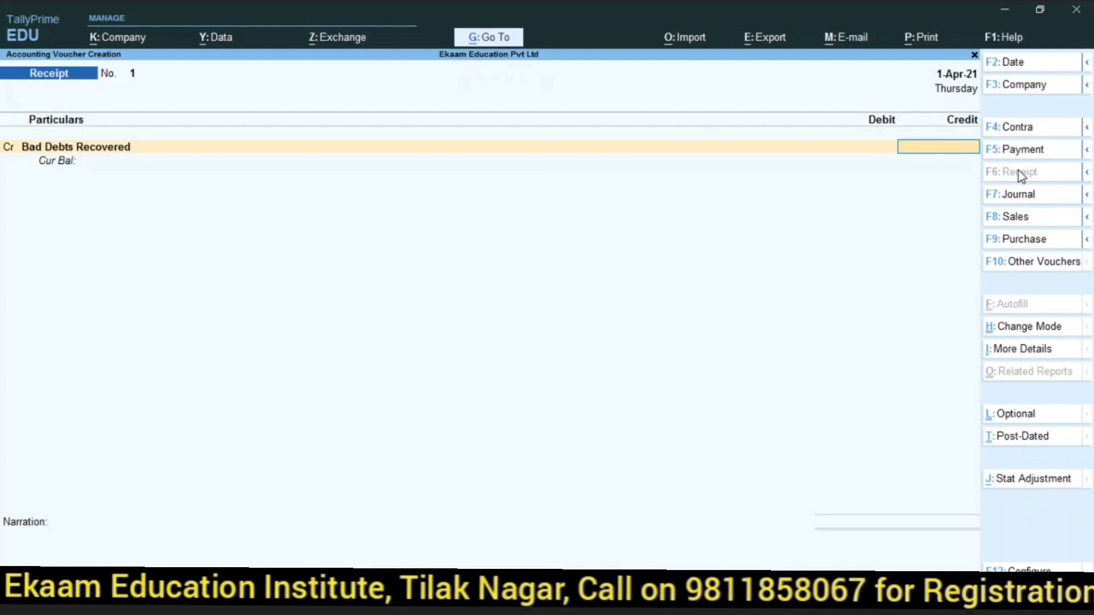
Credit Bad Debts Recovered 60000, debit Cash for the same amount and save the receipt voucher without a narration
text(60000)
key(Return)
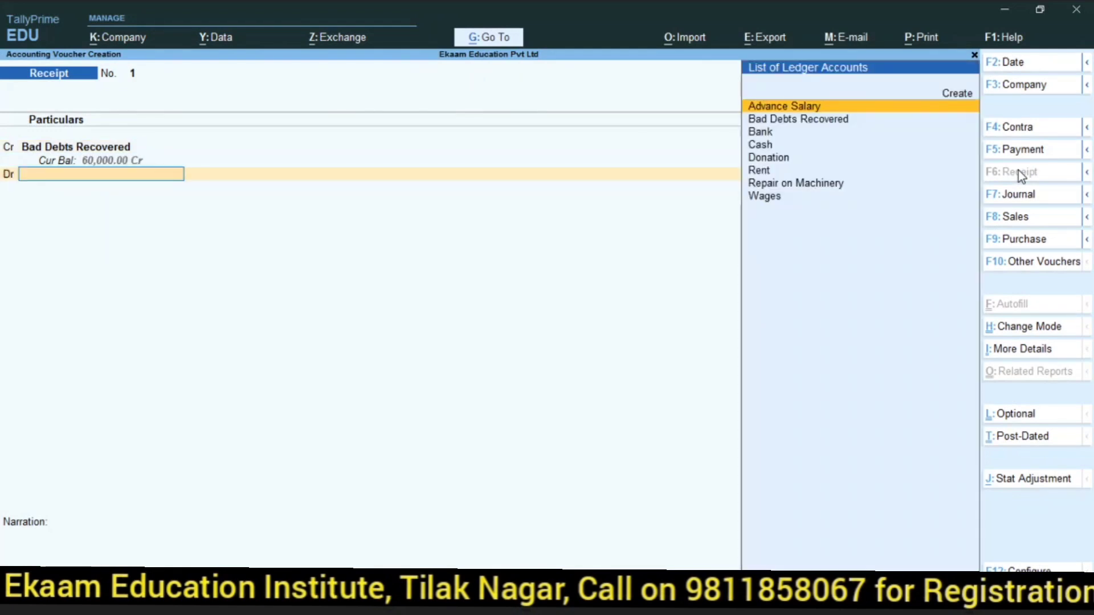
text(Cash)
key(Return)
key(Return)
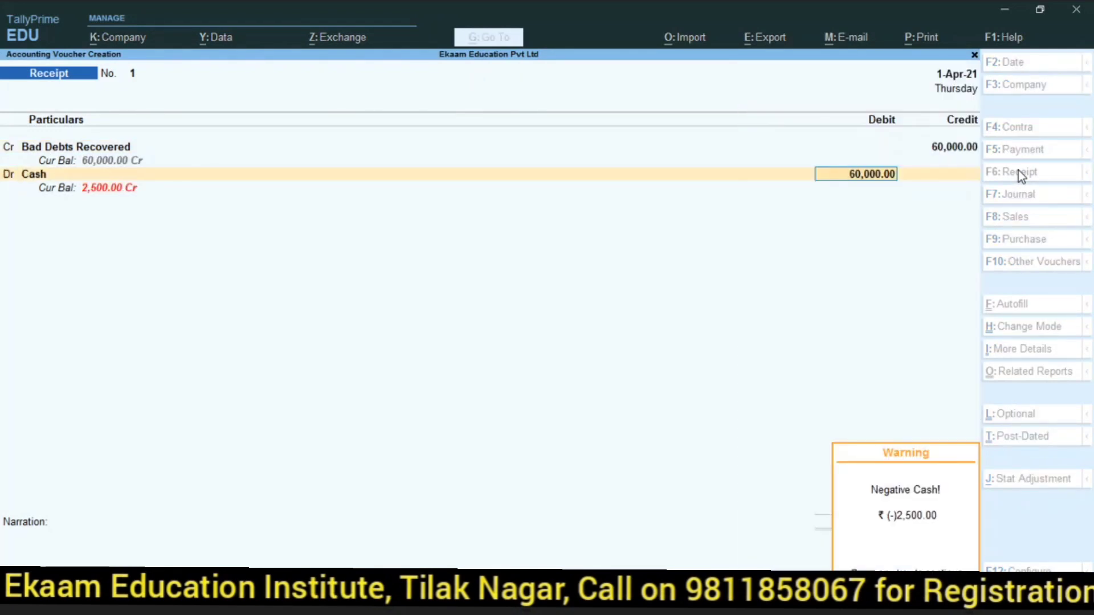
key(Return)
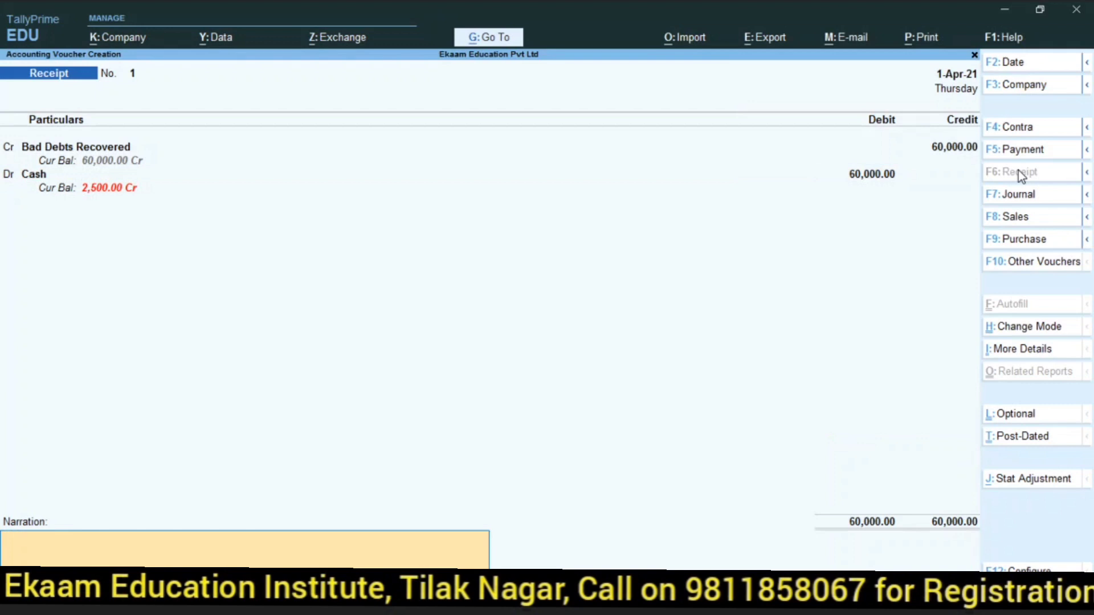
key(Return)
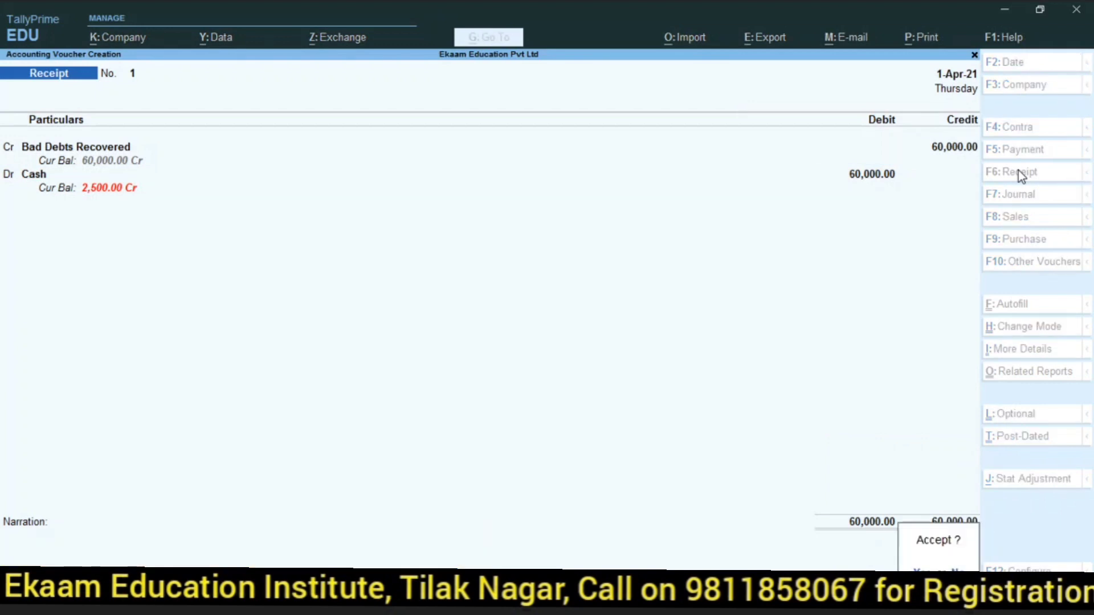
key(Return)
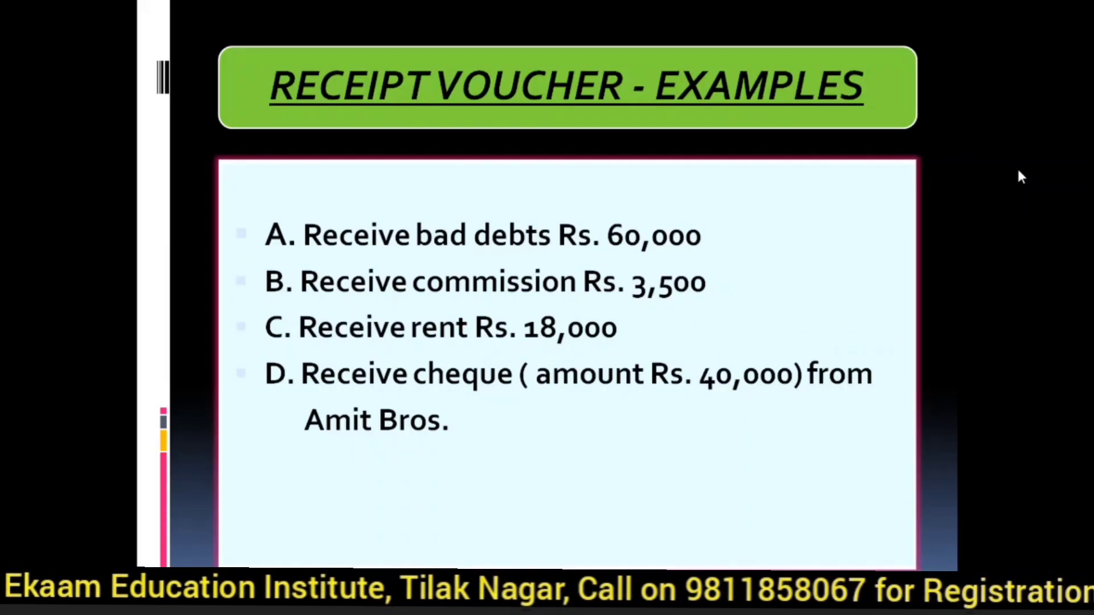
Return to TallyPrime from the examples slide and create a "Commission Received" ledger under Indirect Incomes
key(alt+Tab)
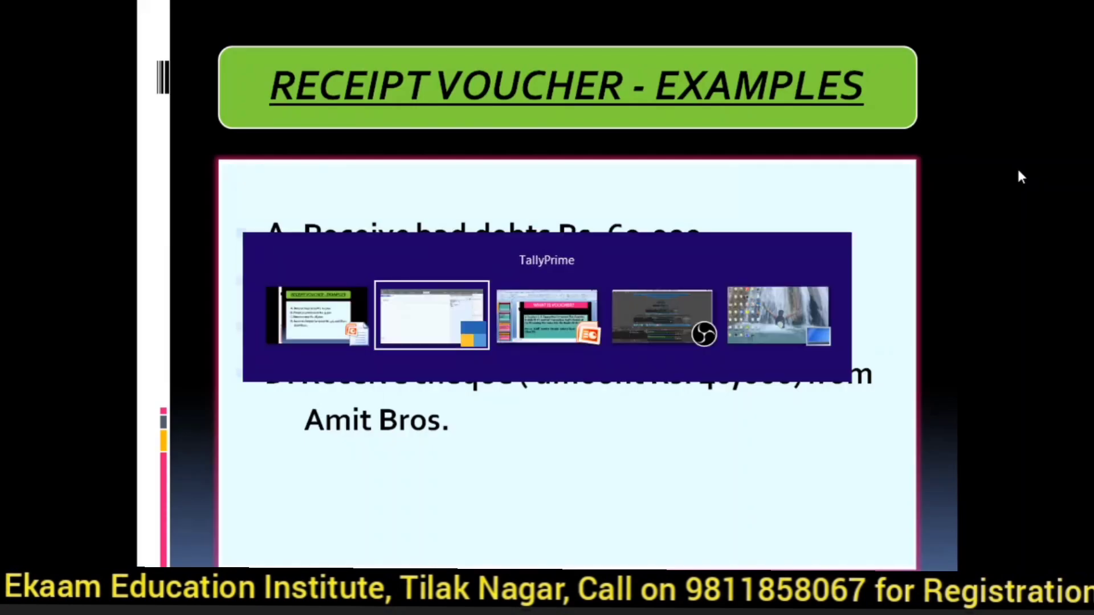
key(alt+c)
text(Commission R)
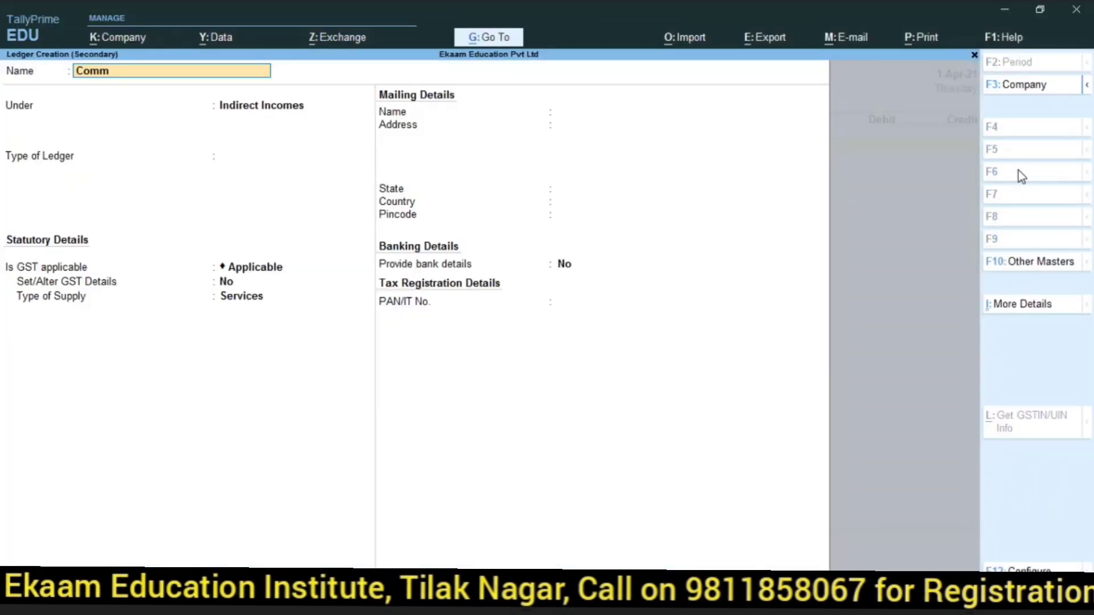
text(eceived)
key(Return)
key(ctrl)
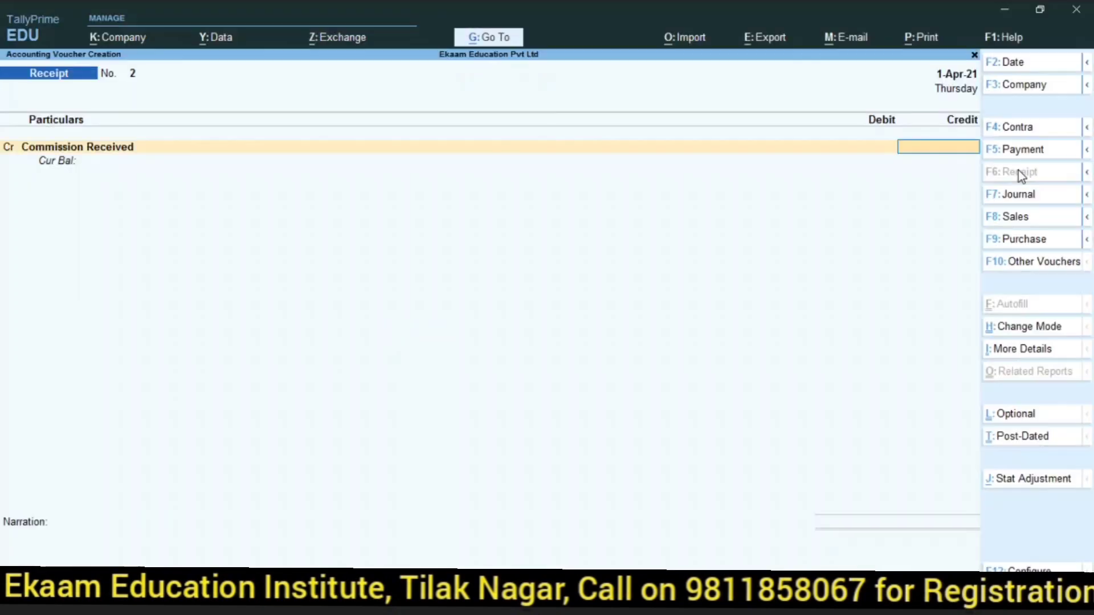
Credit Commission Received 3500, debit Cash for the same amount and save the receipt voucher without a narration
text(3500)
key(Return)
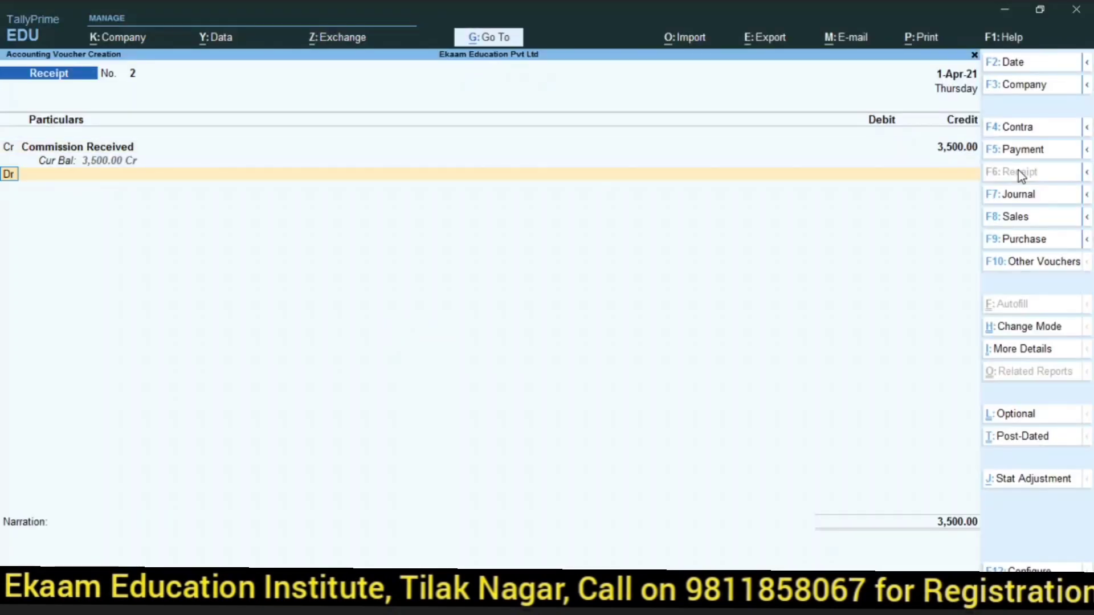
text(Cas)
key(Return)
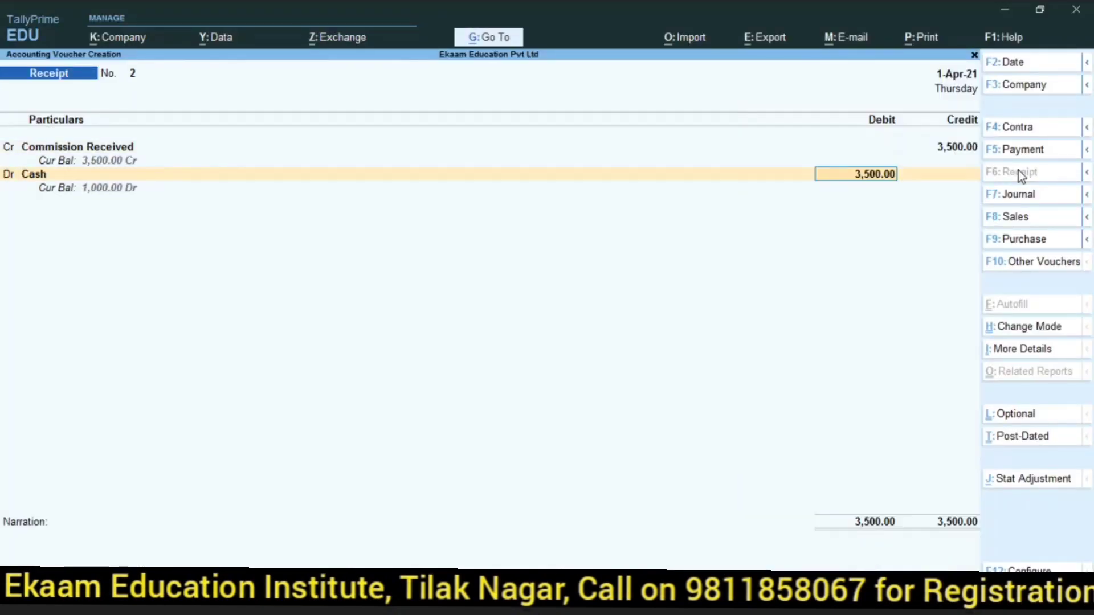
key(Return)
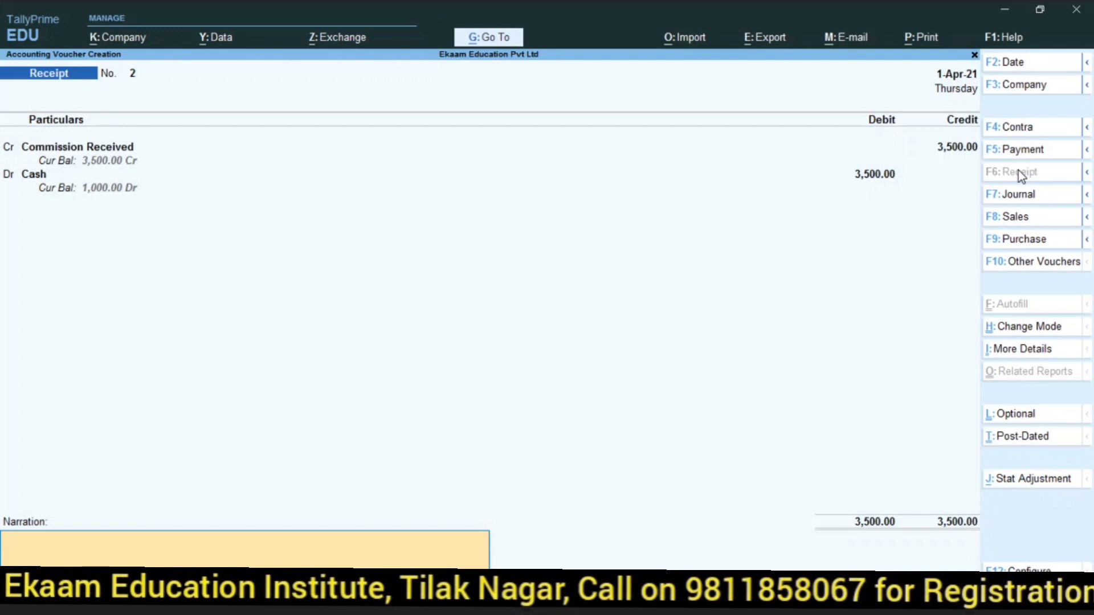
key(Return)
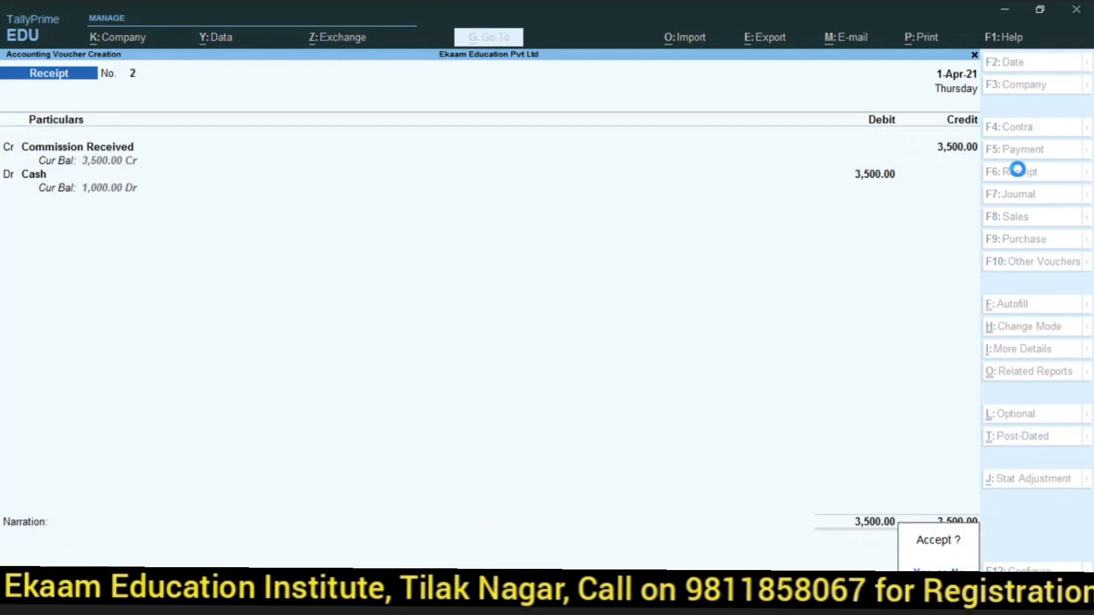
key(Return)
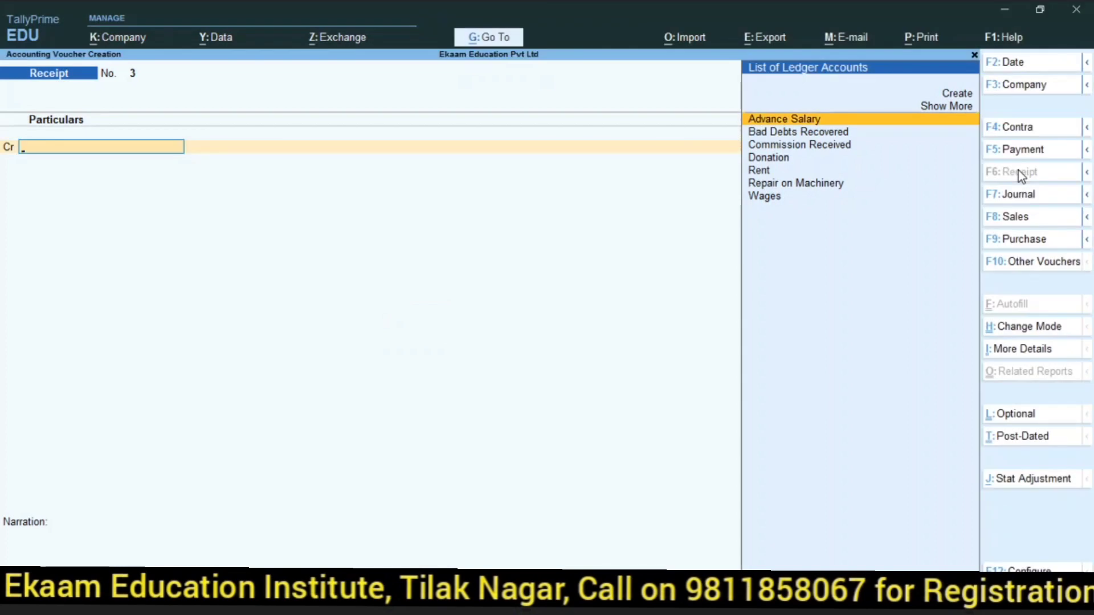
Create a "Rent Received" ledger under Indirect Incomes for the receipt voucher's credit line, leaving its tax classification blank
key(alt+c)
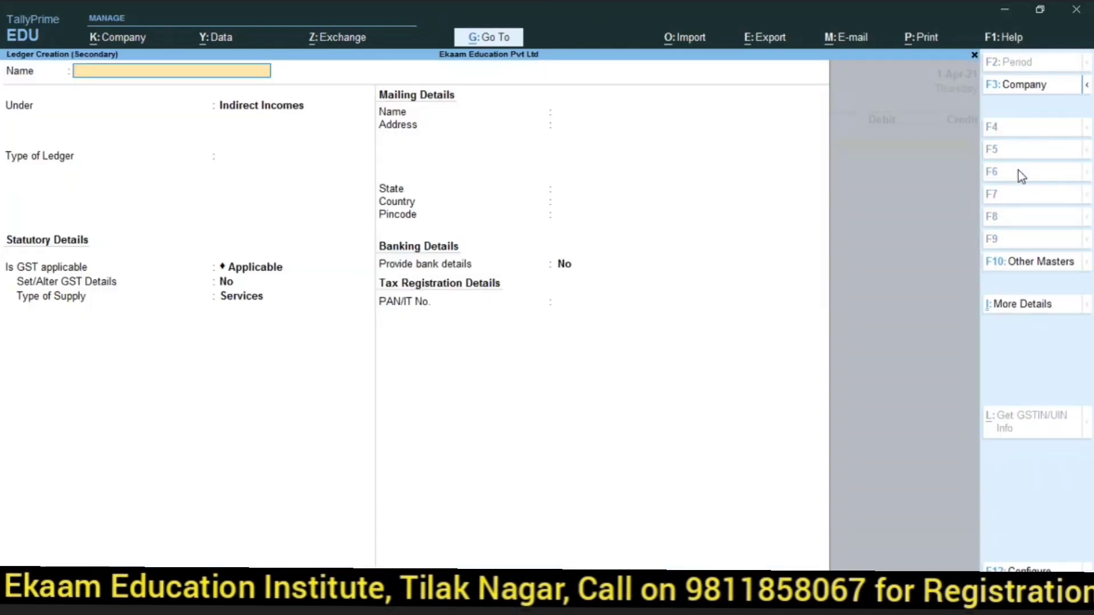
text(Rent Received)
key(Return)
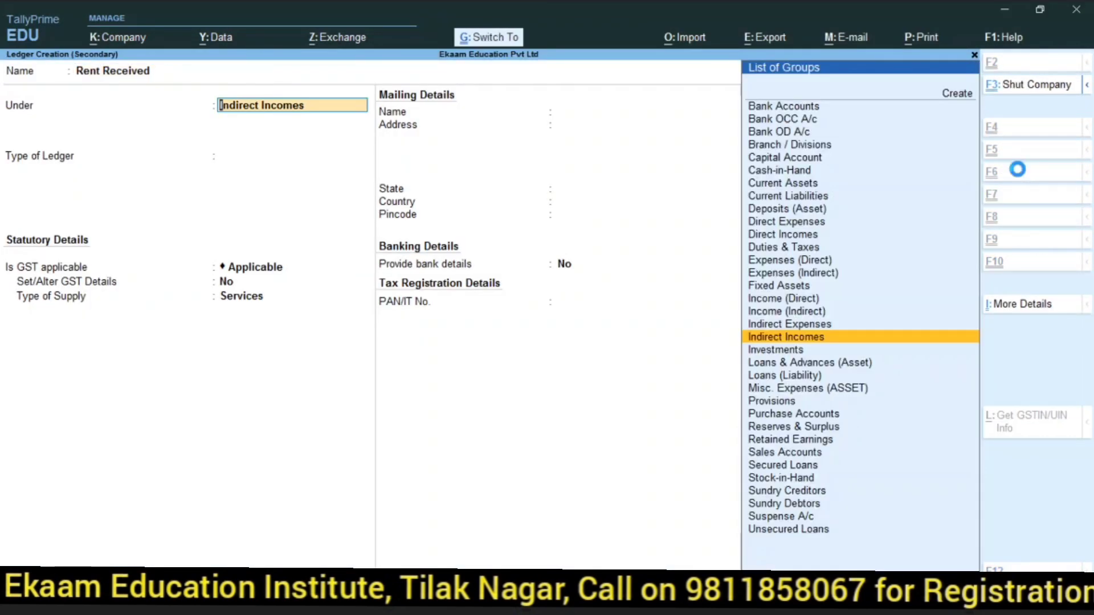
key(Return)
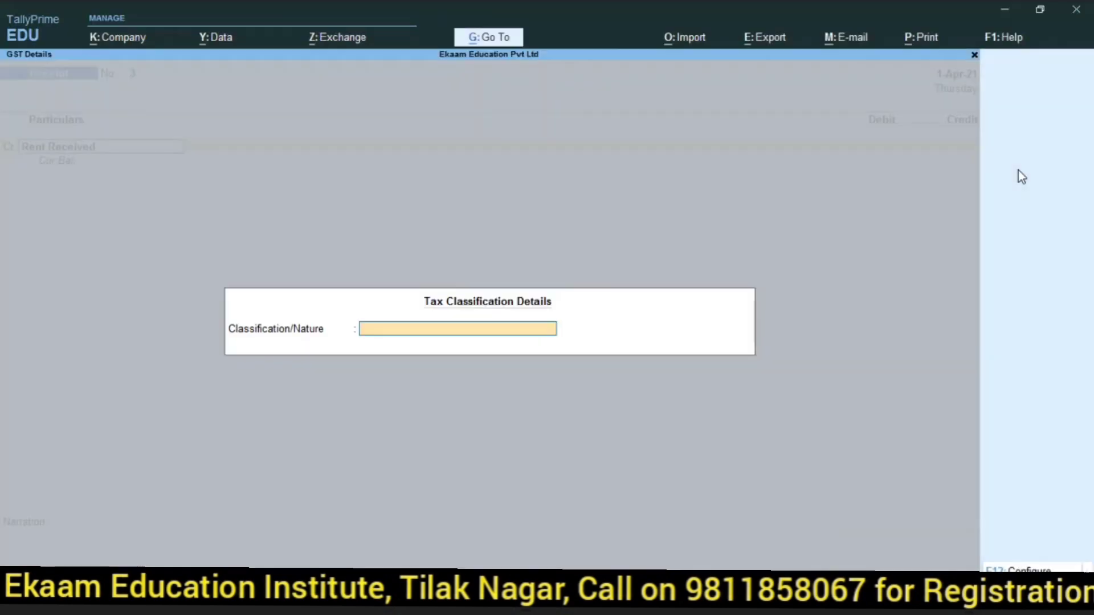
key(Return)
Credit Rent Received 18000, debit Cash for the same amount and save the receipt voucher without a narration
text(1)
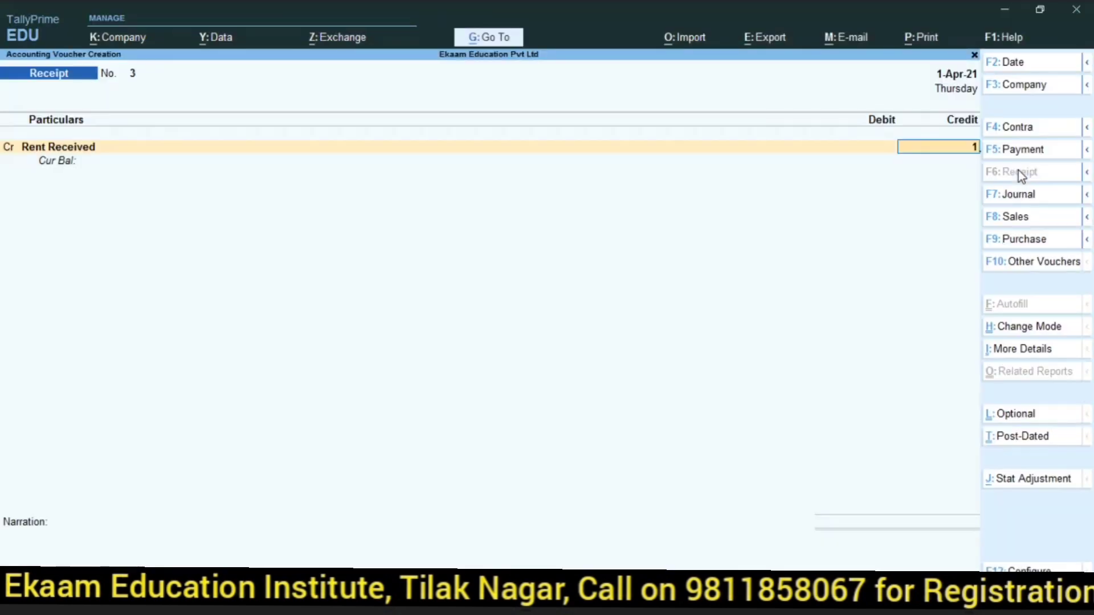
text(8000)
key(Return)
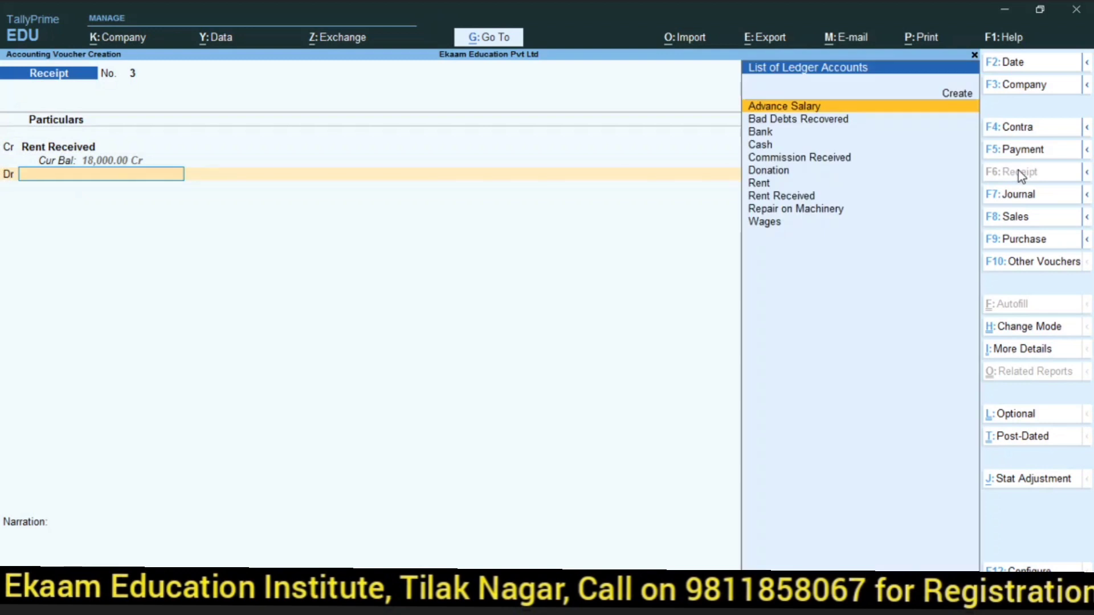
text(Ca)
key(Return)
key(Return)
key(Return)
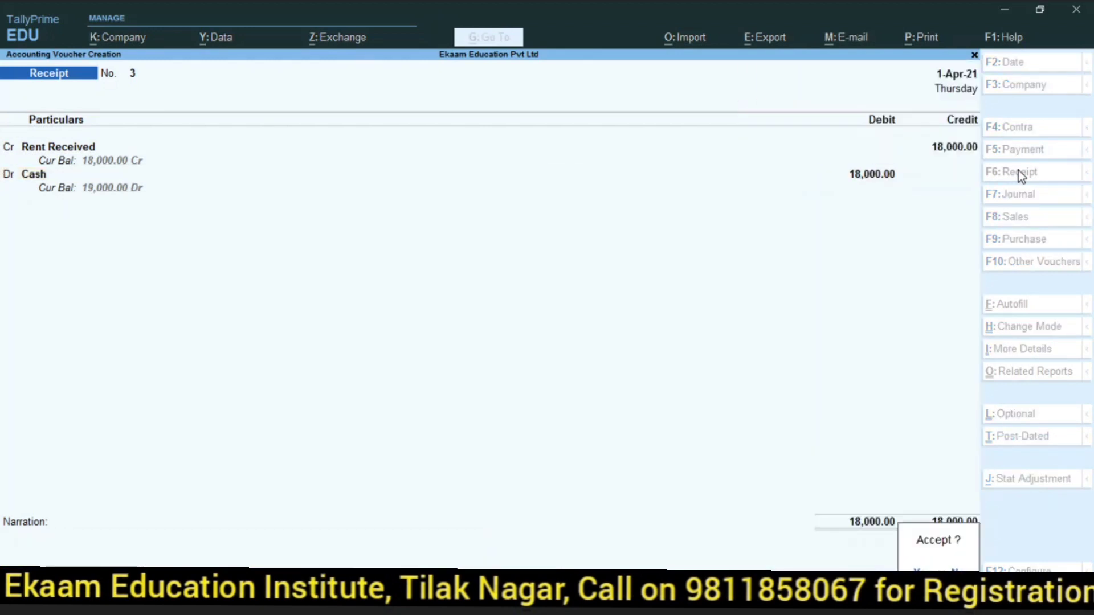
key(Return)
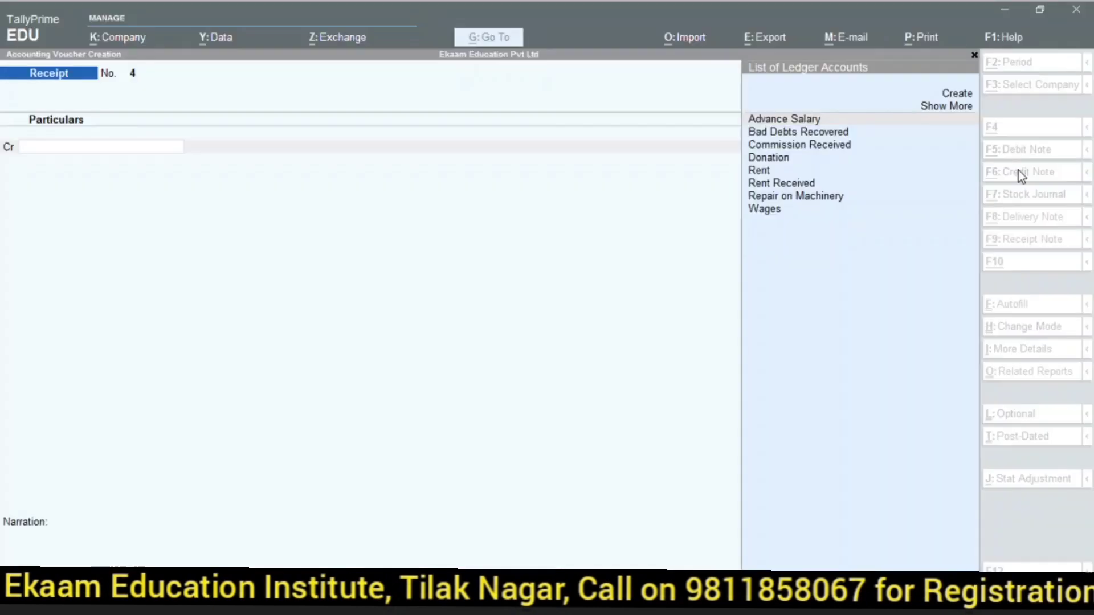
Create an "Amit Bros" ledger under Sundry Debtors for the credit line of the new receipt voucher
key(alt+c)
text(Amit Bros)
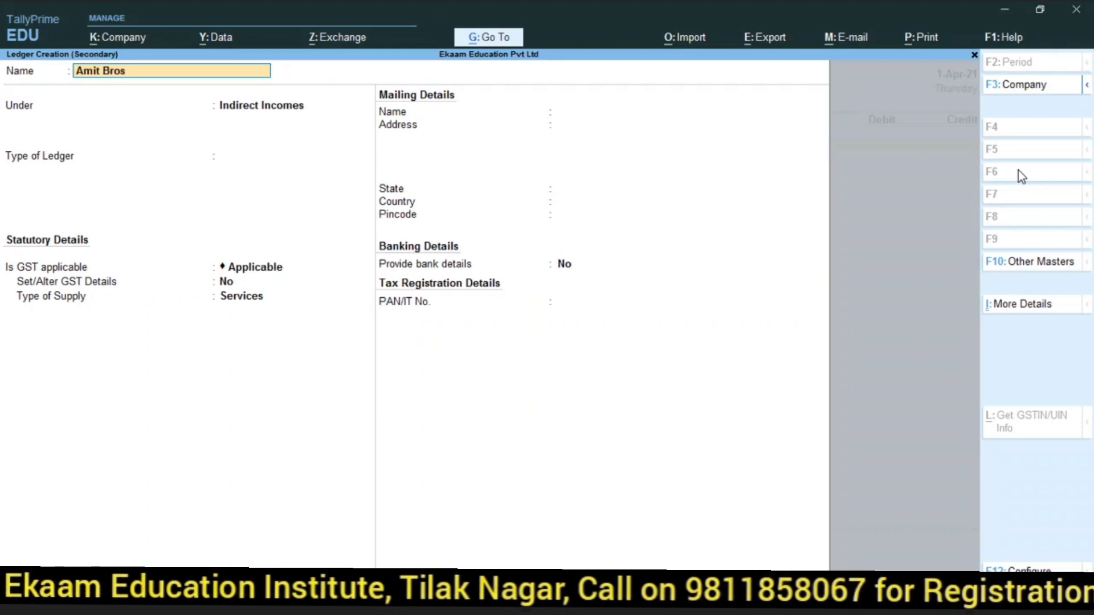
key(Return)
text(Deb)
key(Return)
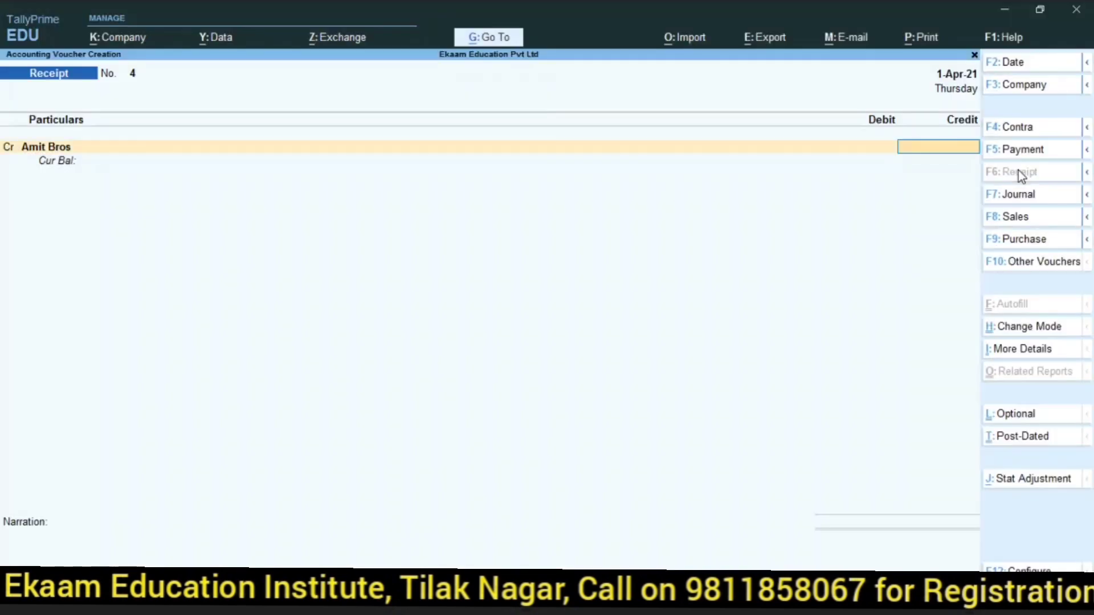
Credit Amit Bros 40000 and allocate the full amount as On Account in the bill-wise details
text(40000)
key(Return)
key(Return)
key(Return)
key(Return)
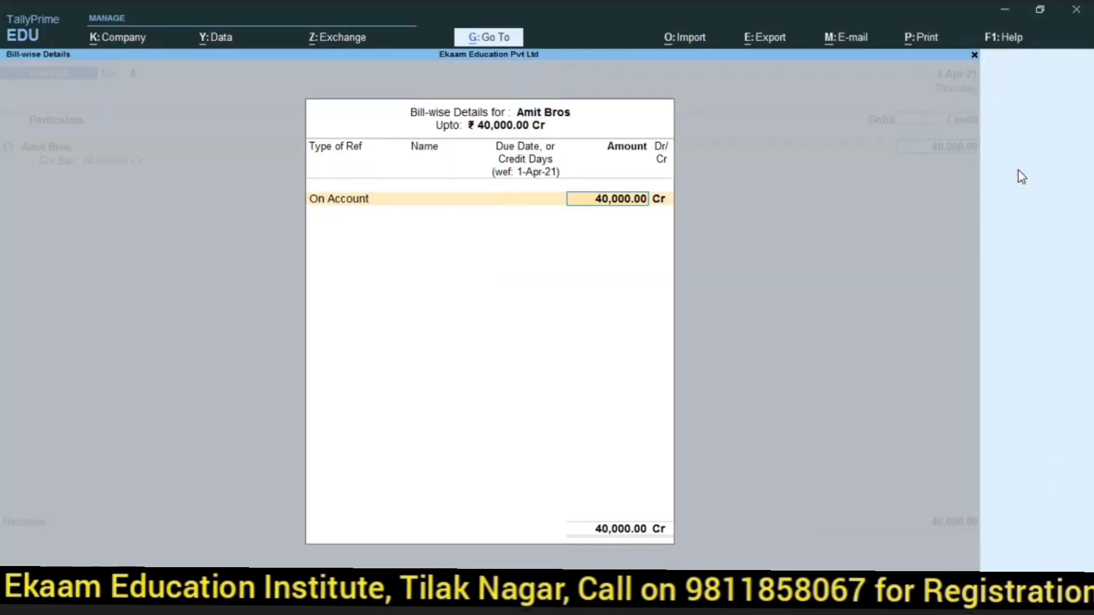
key(Return)
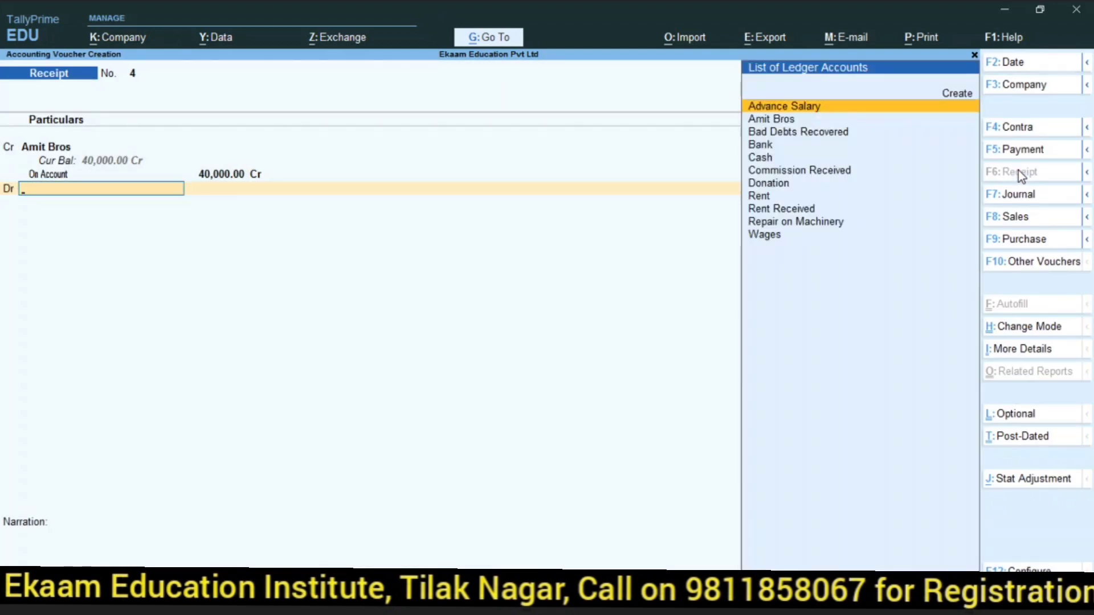
Debit Bank 40000 against Amit Bros, keeping the default bank details, and save the receipt voucher without a narration
text(bank)
key(Return)
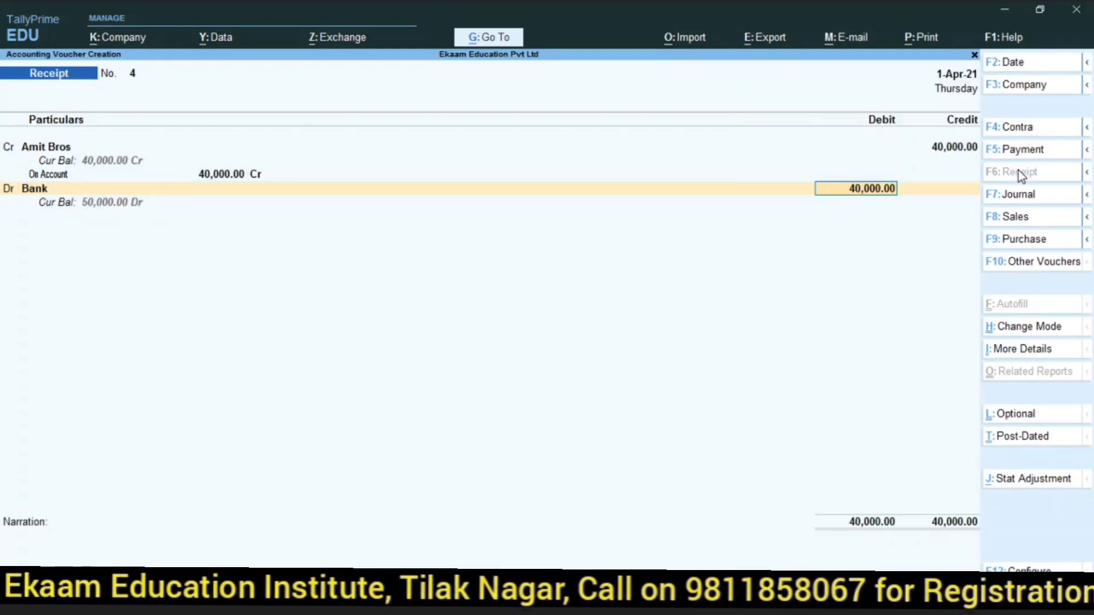
key(Return)
key(Return)
key(Return)
key(Return)
key(Return)
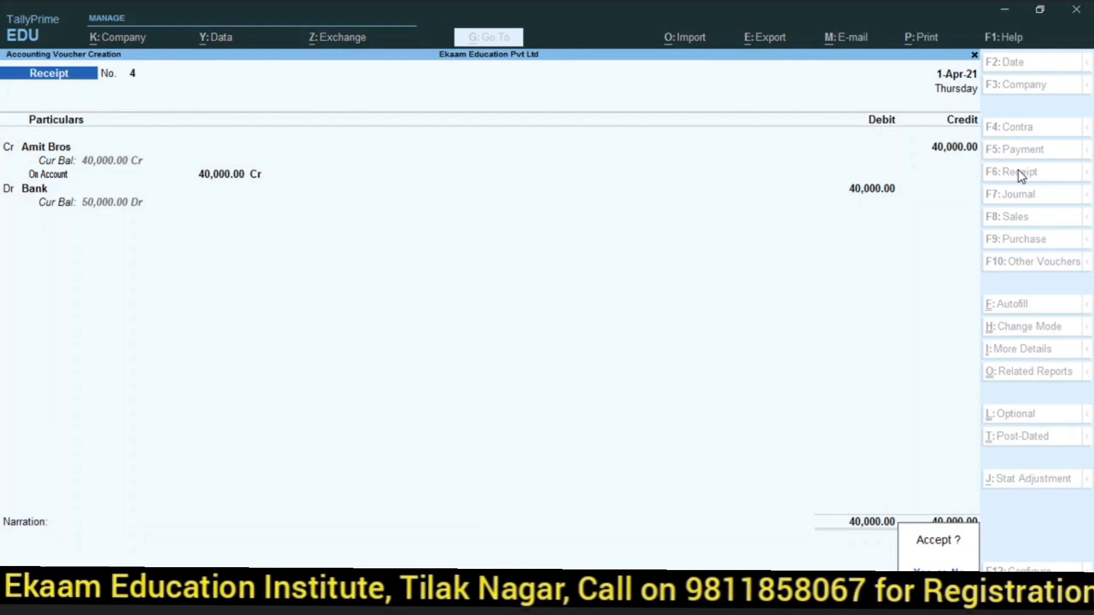
click(1017, 170)
key(Return)
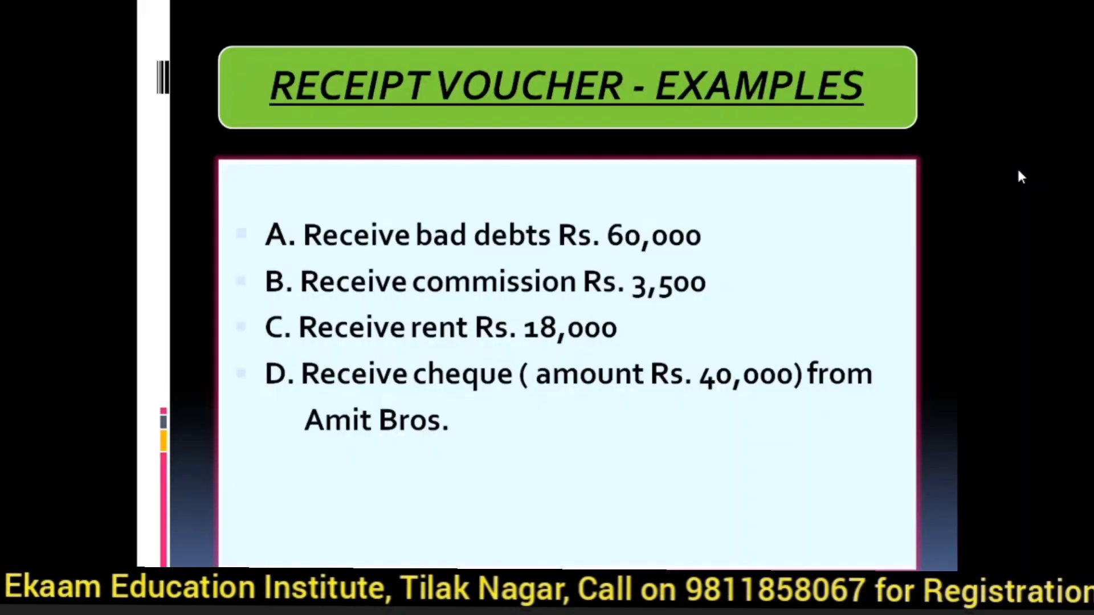
Advance the slideshow to the journal voucher examples, switch back to TallyPrime and open a new journal voucher
click(1018, 170)
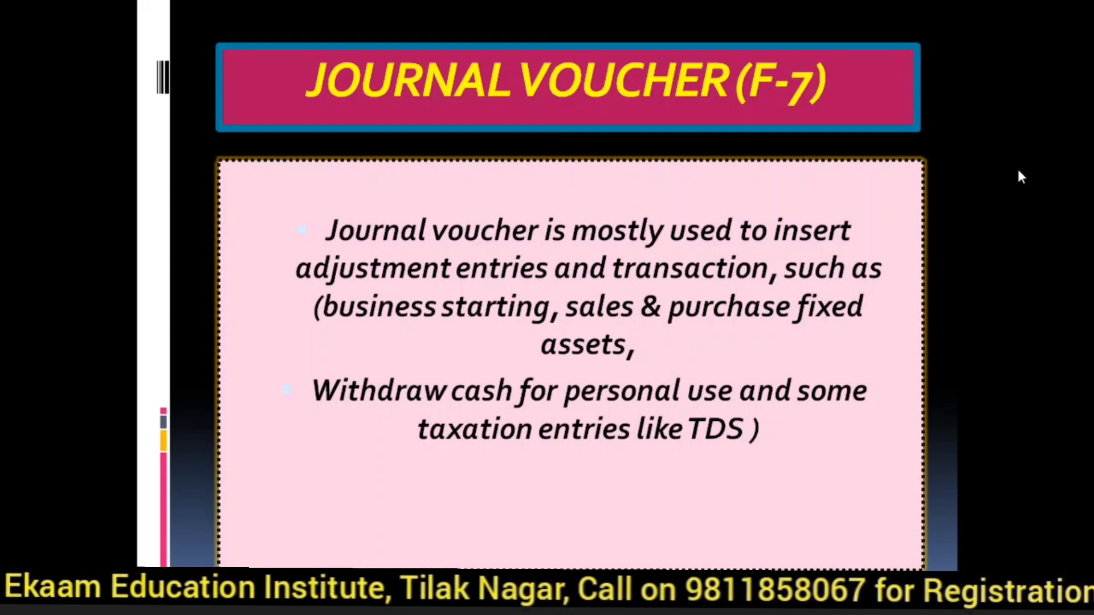
click(1017, 171)
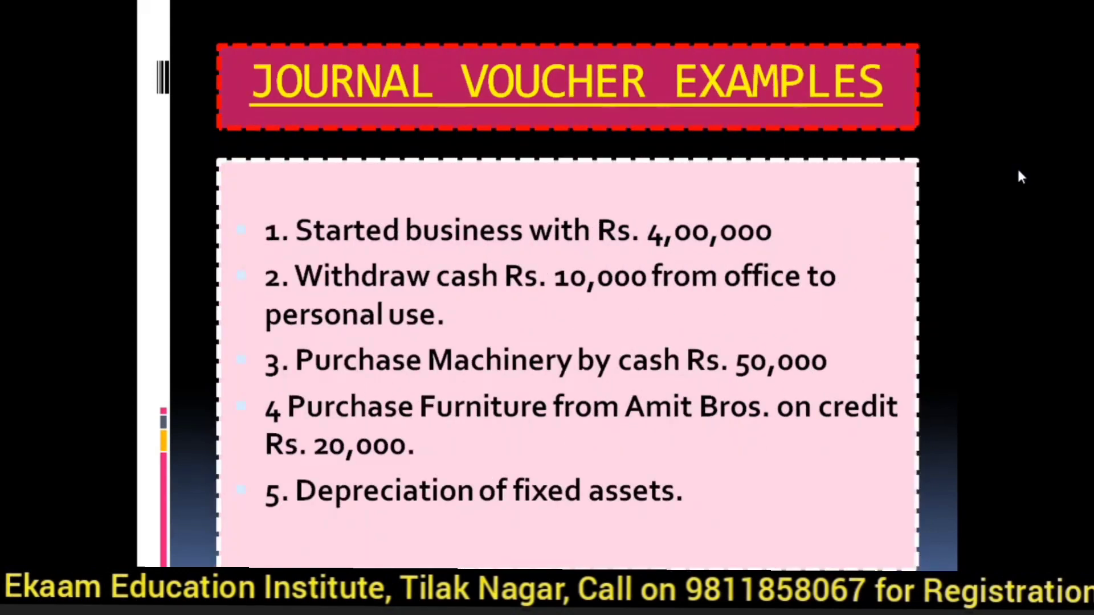
key(alt+Tab)
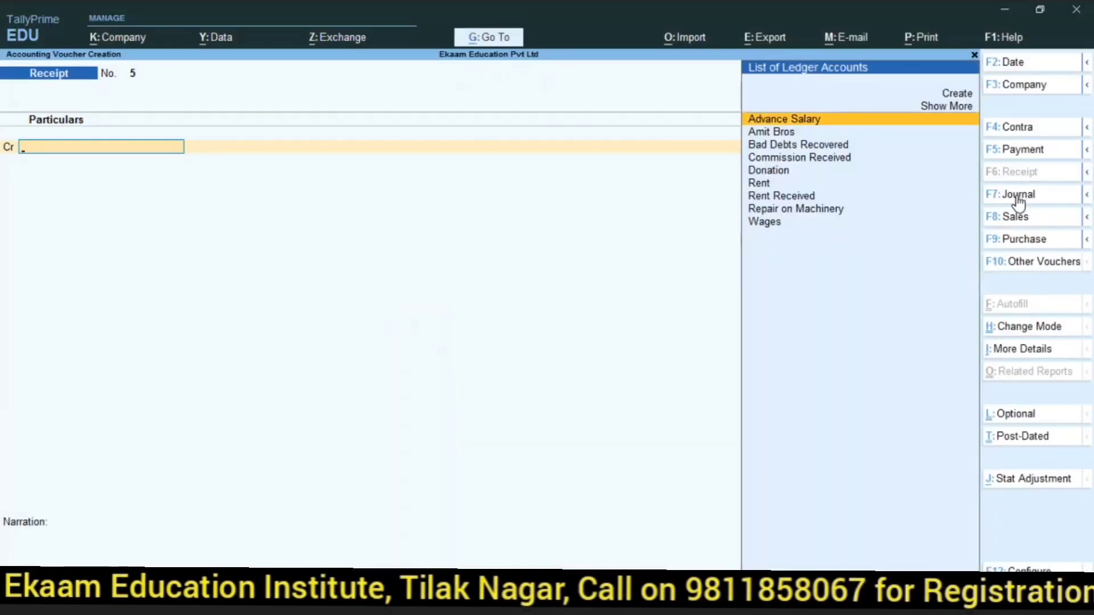
click(1016, 195)
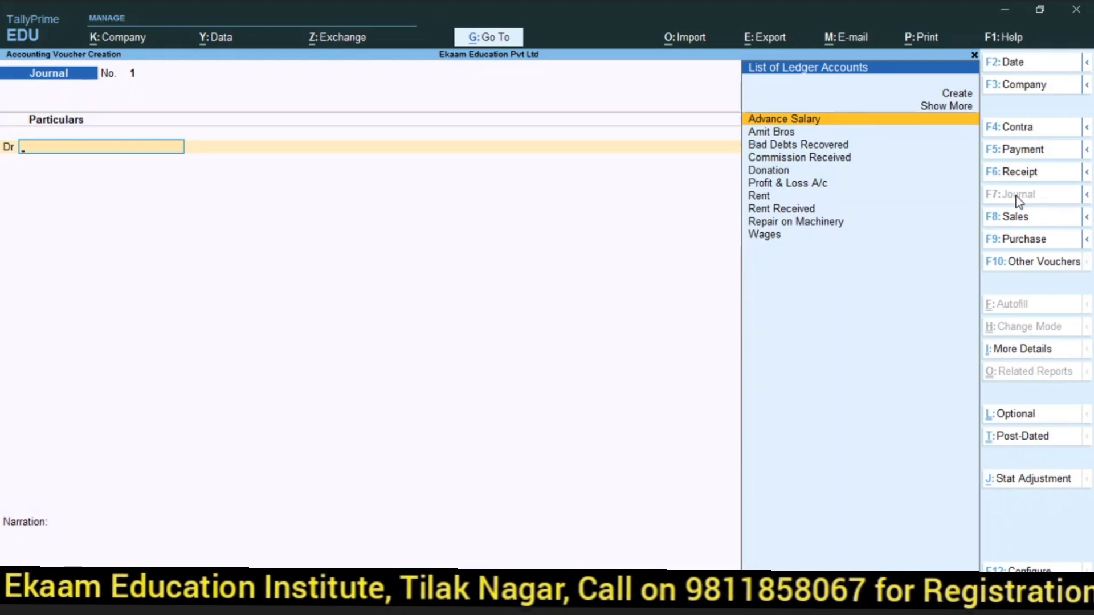
Debit Cash 400000 in the journal voucher for starting the business
text(cas)
key(Return)
text(40)
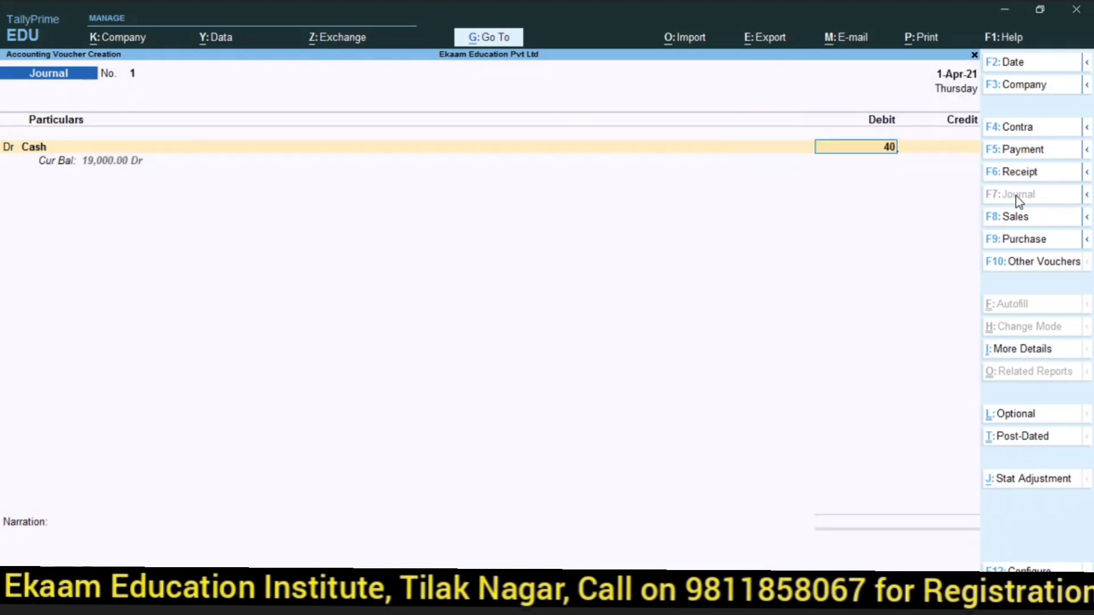
text(0000)
key(Return)
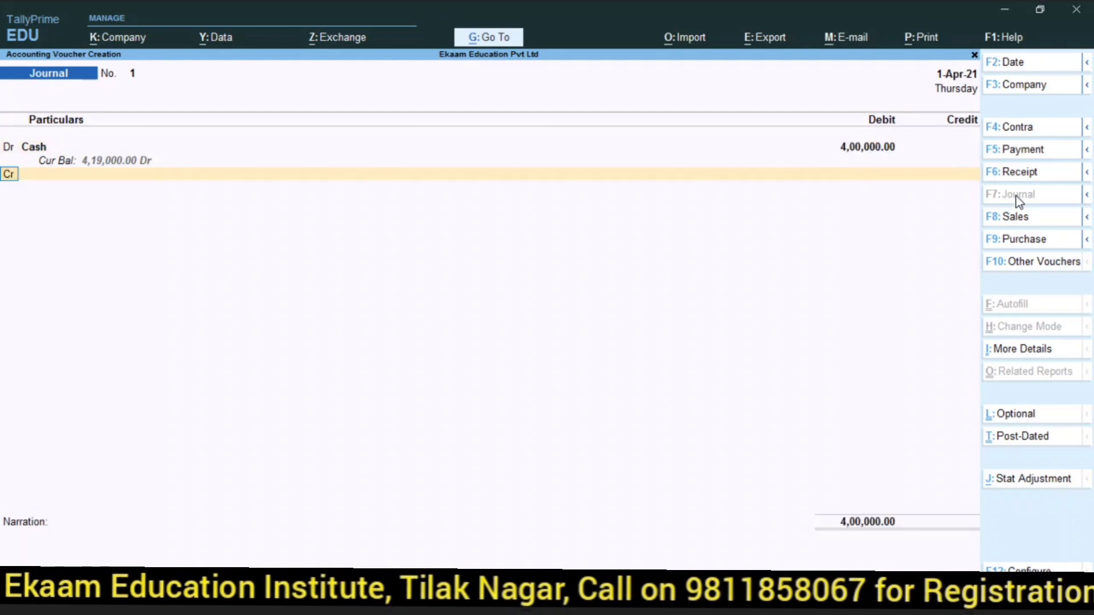
Create a "Capital" ledger under Capital Account for the journal voucher's credit line
key(alt+c)
text(C)
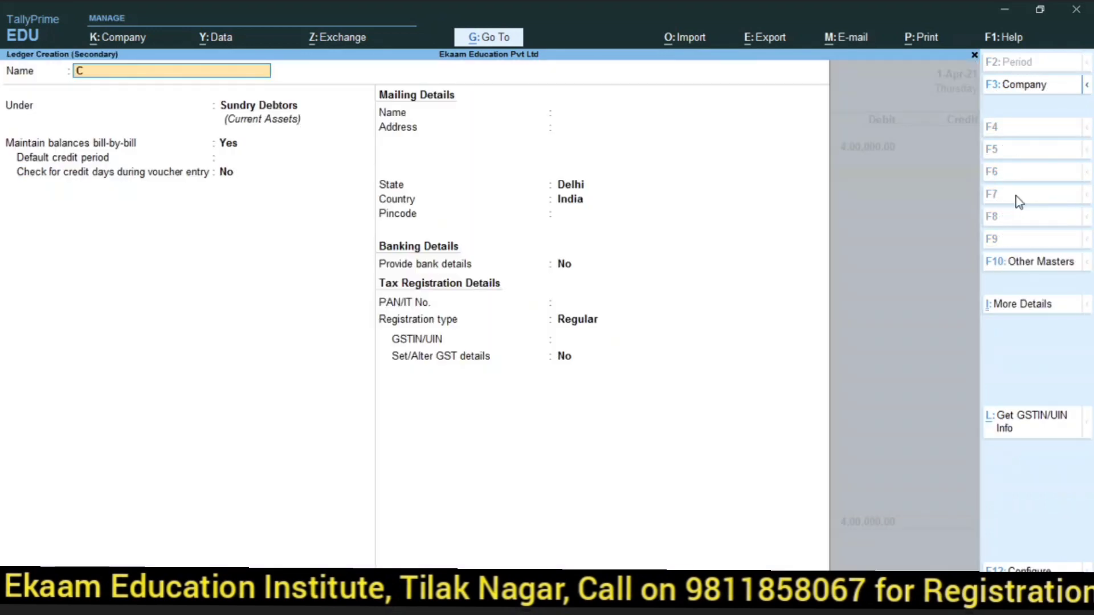
text(apital)
key(Return)
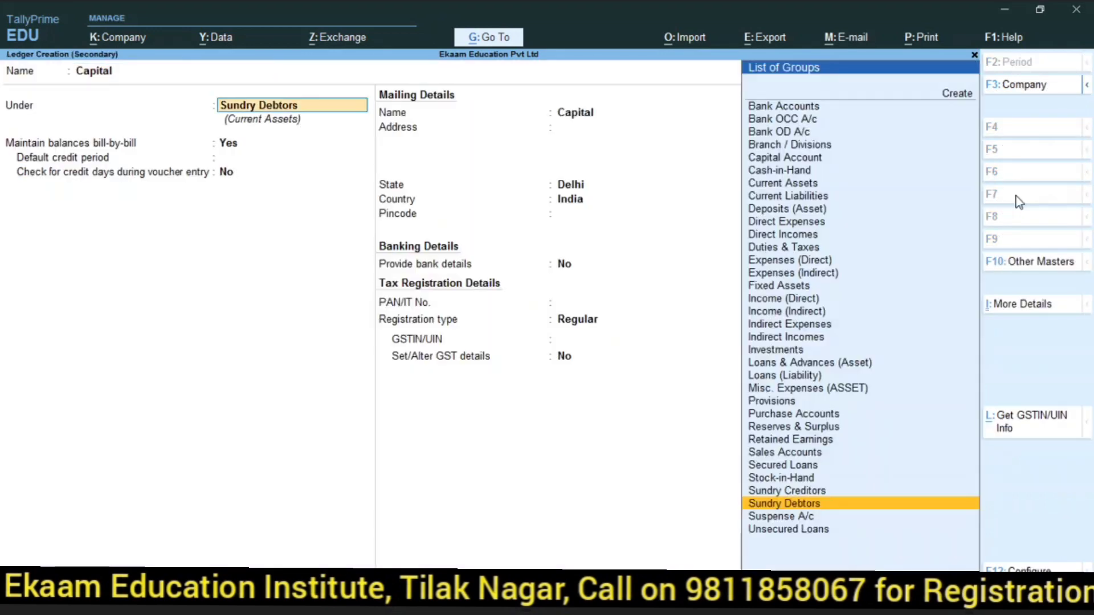
text(Cap)
key(Return)
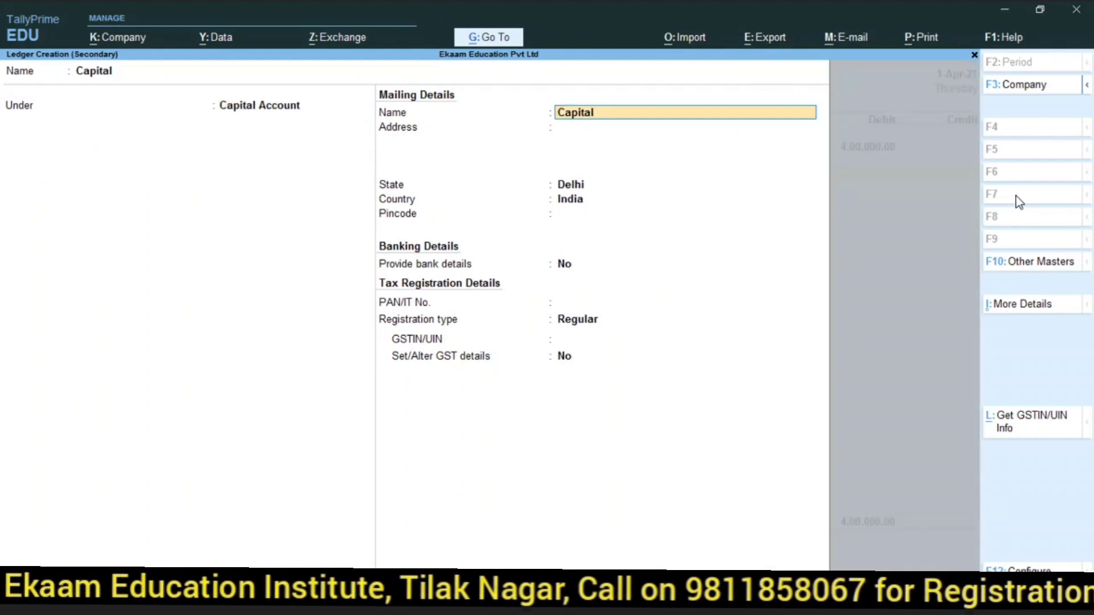
key(ctrl+a)
key(Return)
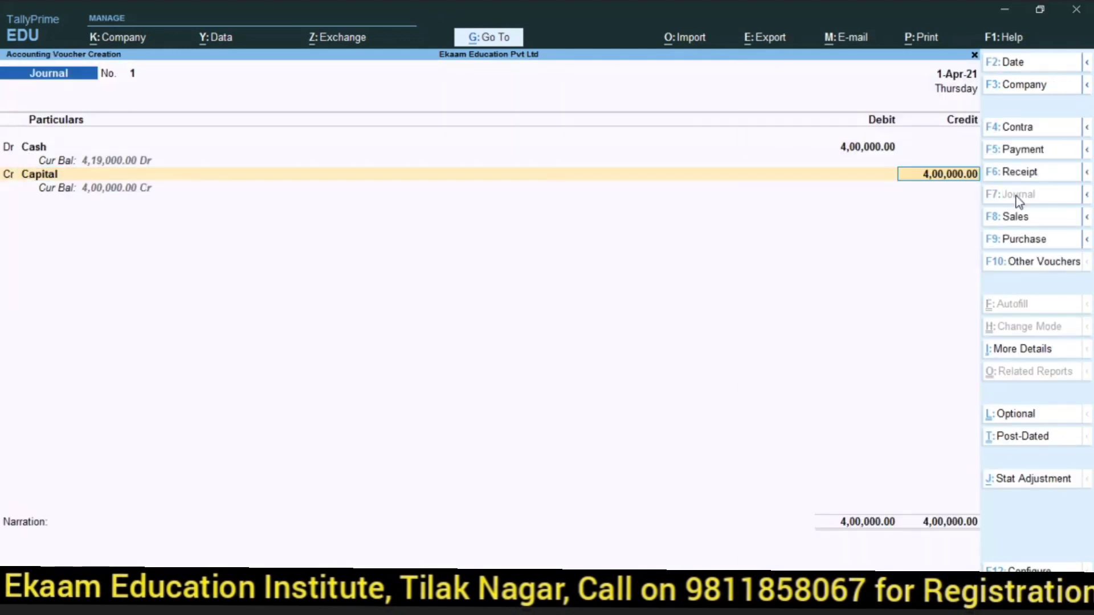
Accept the 400000 credit to Capital and save the journal voucher without a narration
key(Return)
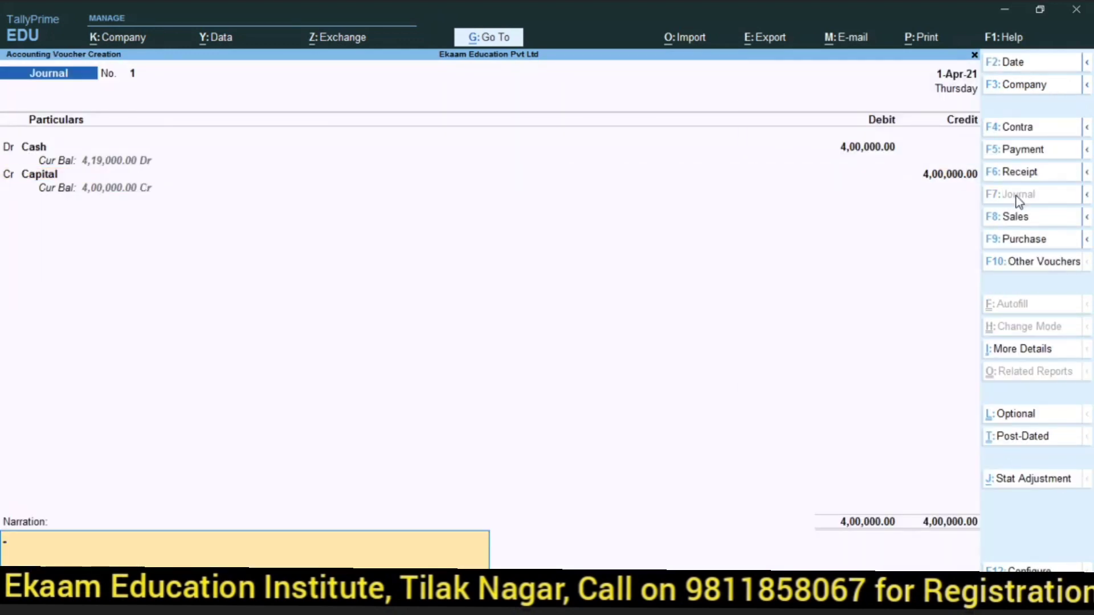
key(Return)
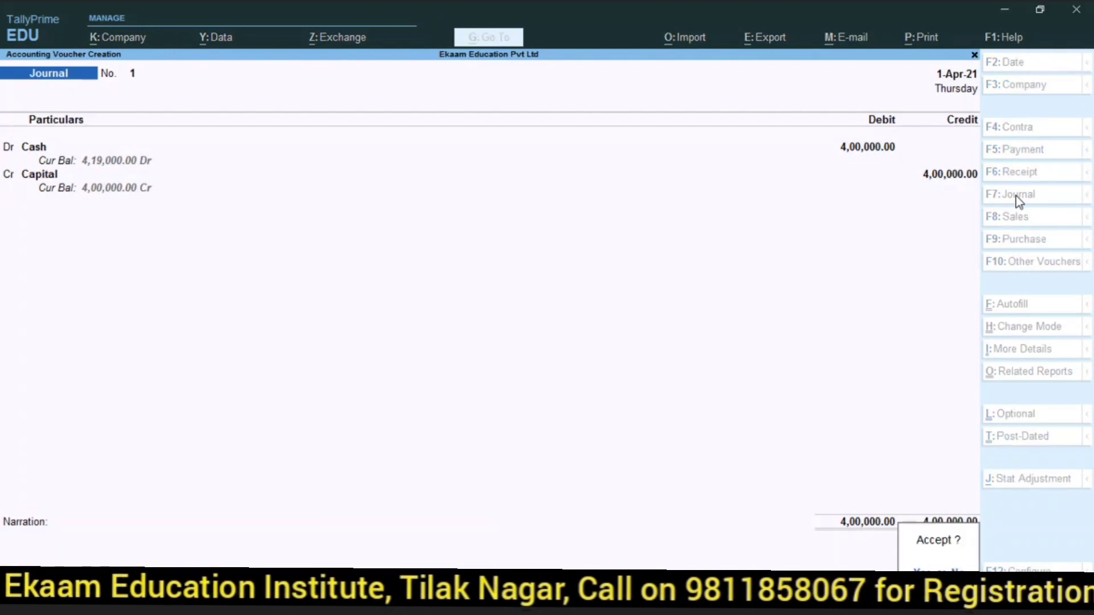
key(Return)
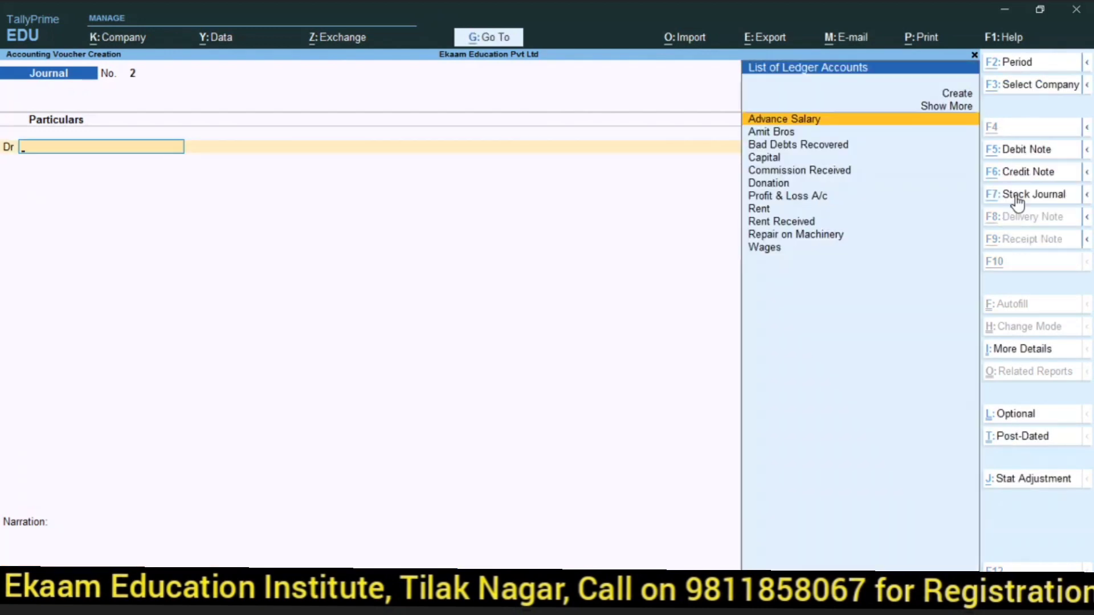
Check the journal voucher examples slide, return to TallyPrime and create a "Drawing" ledger under Capital Account
key(alt+Tab)
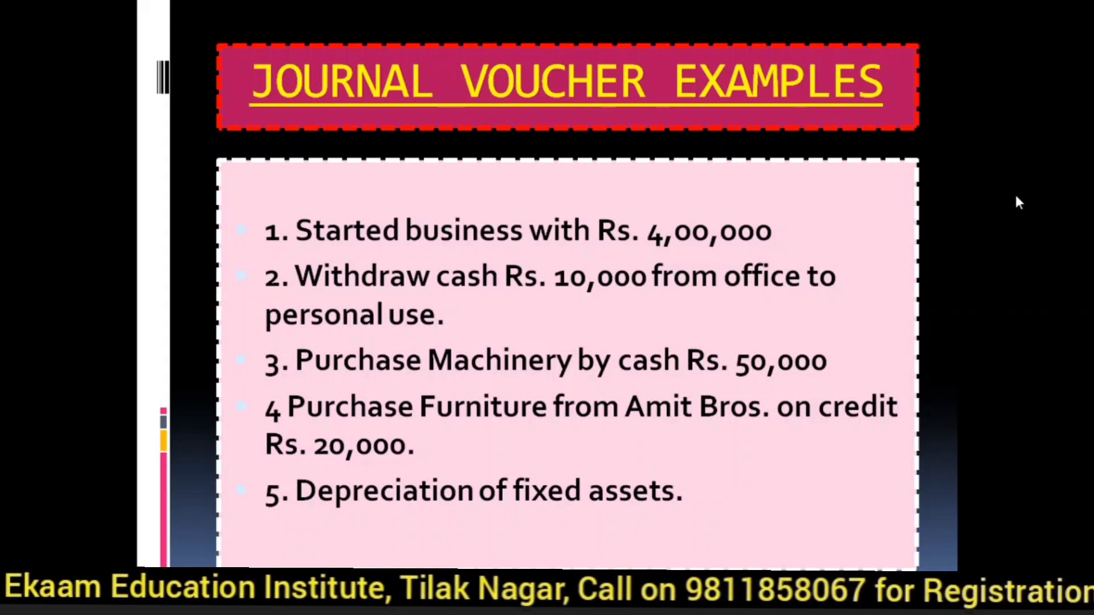
key(alt+Tab)
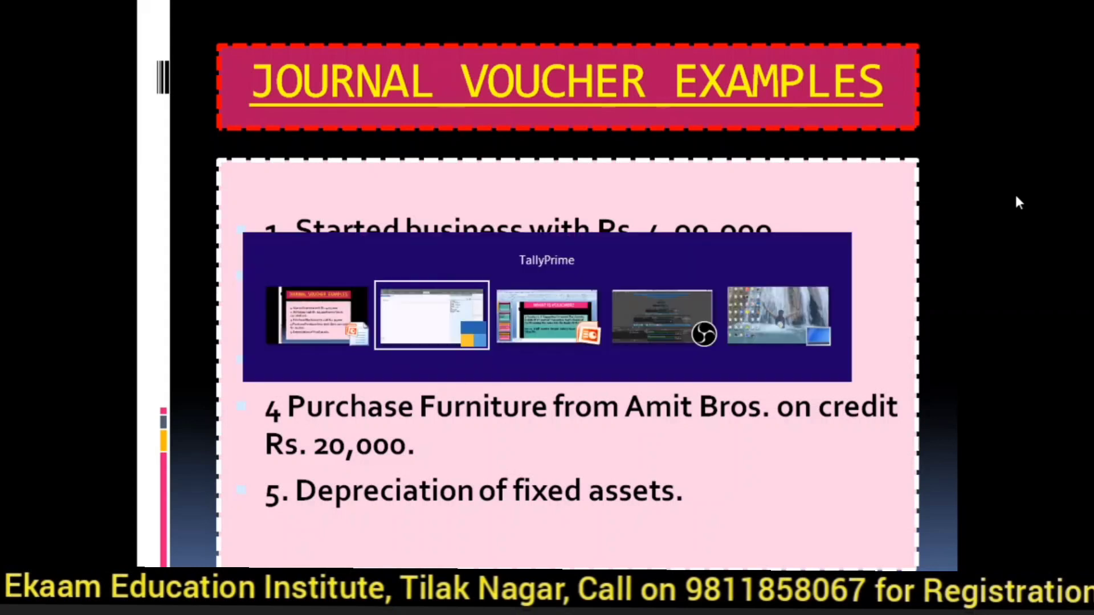
key(ctrl)
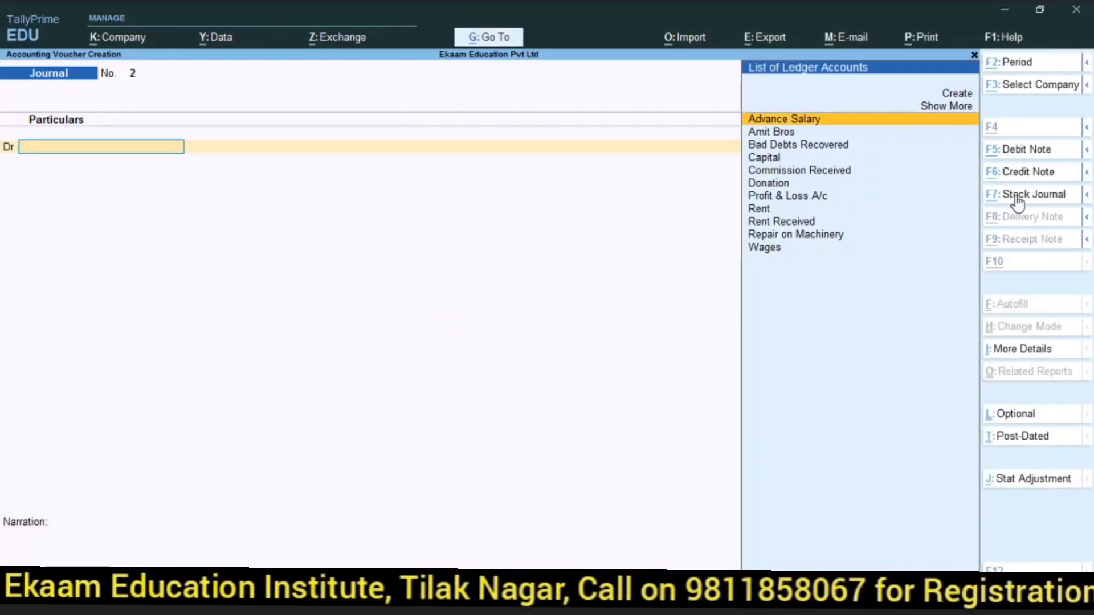
key(alt+c)
text(Draw)
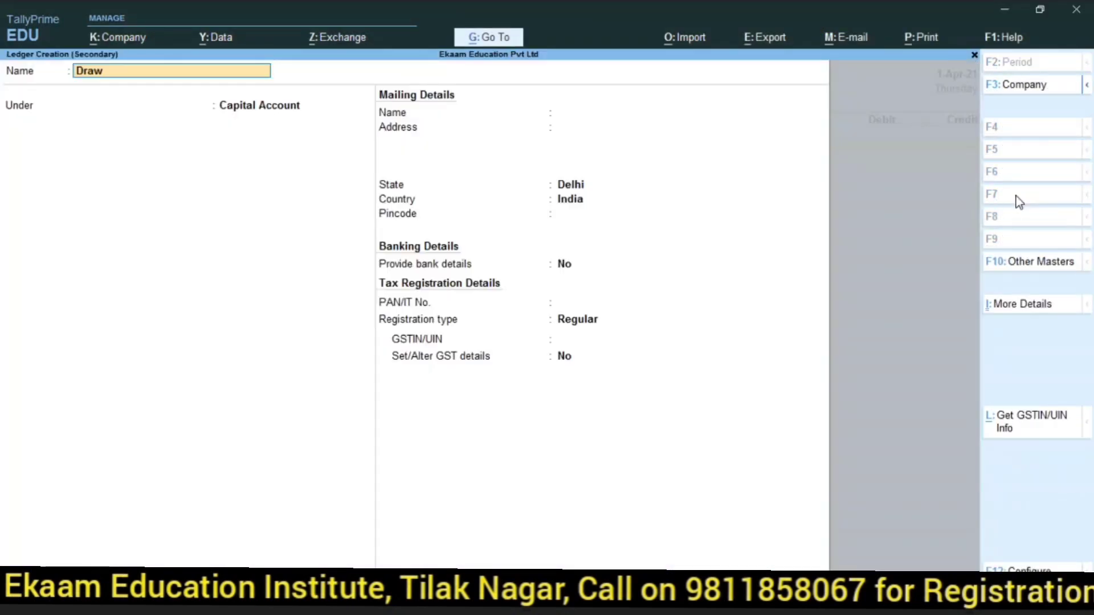
text(ing)
key(Return)
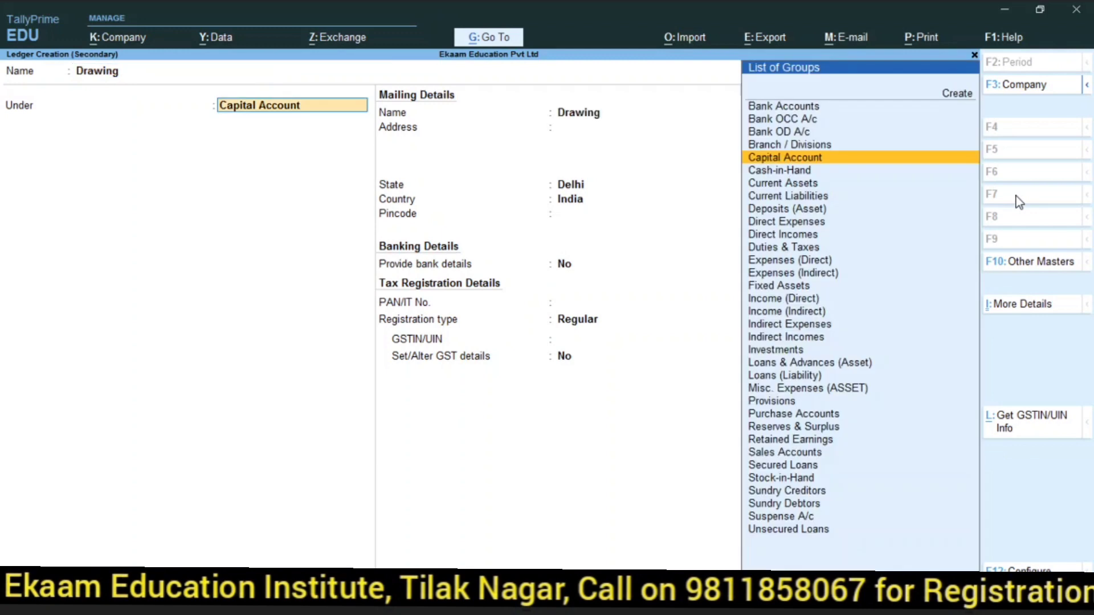
key(ctrl)
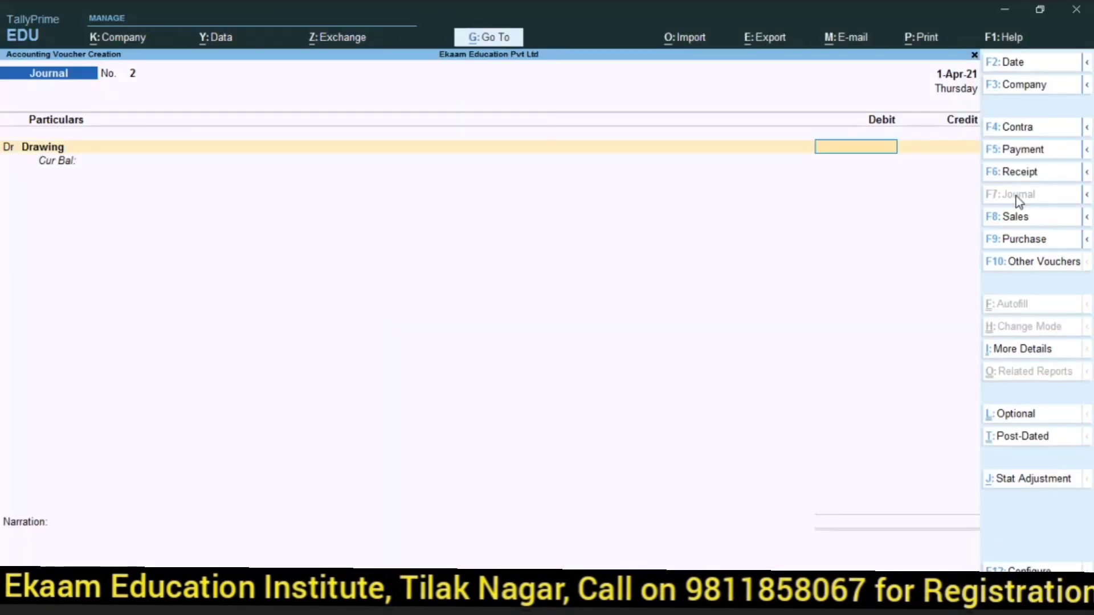
Debit Drawing 10000, credit Cash for the same amount and save the journal voucher without a narration
text(10000)
key(Return)
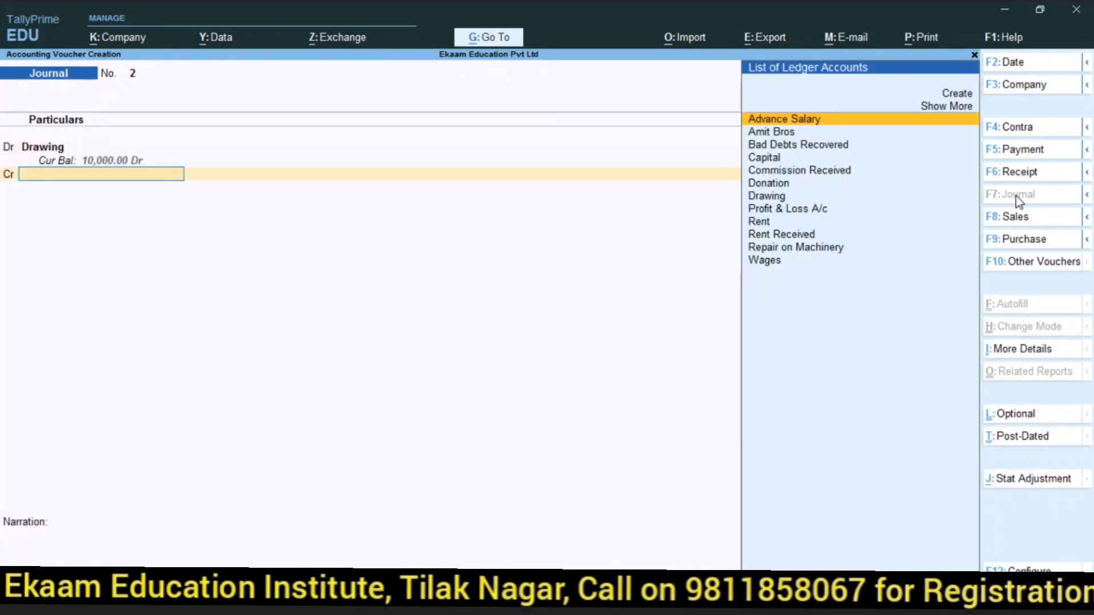
text(Cas)
key(Return)
key(Return)
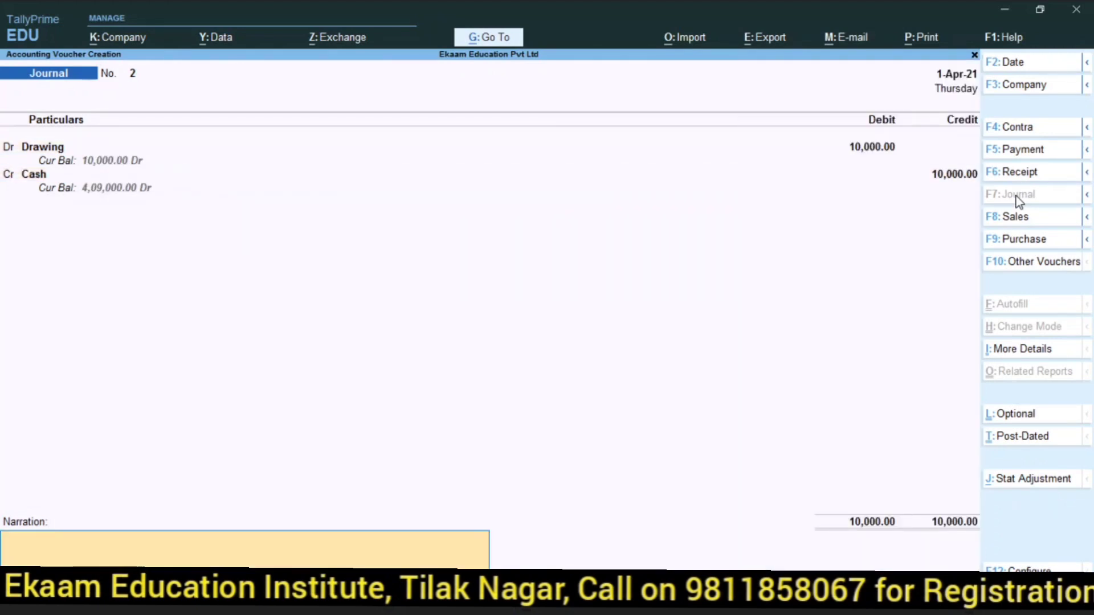
key(Return)
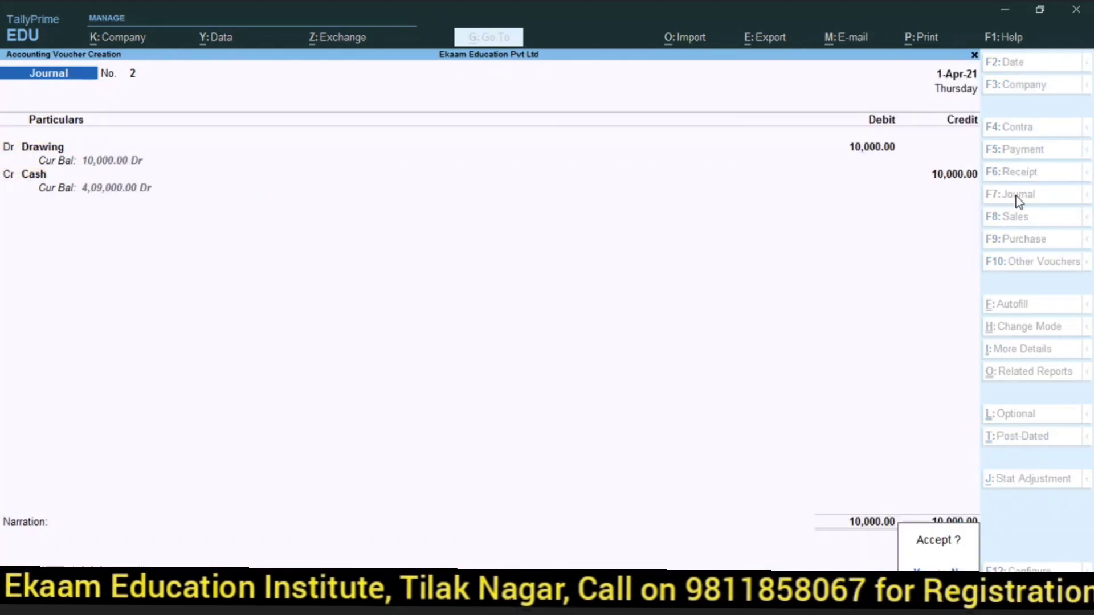
key(Return)
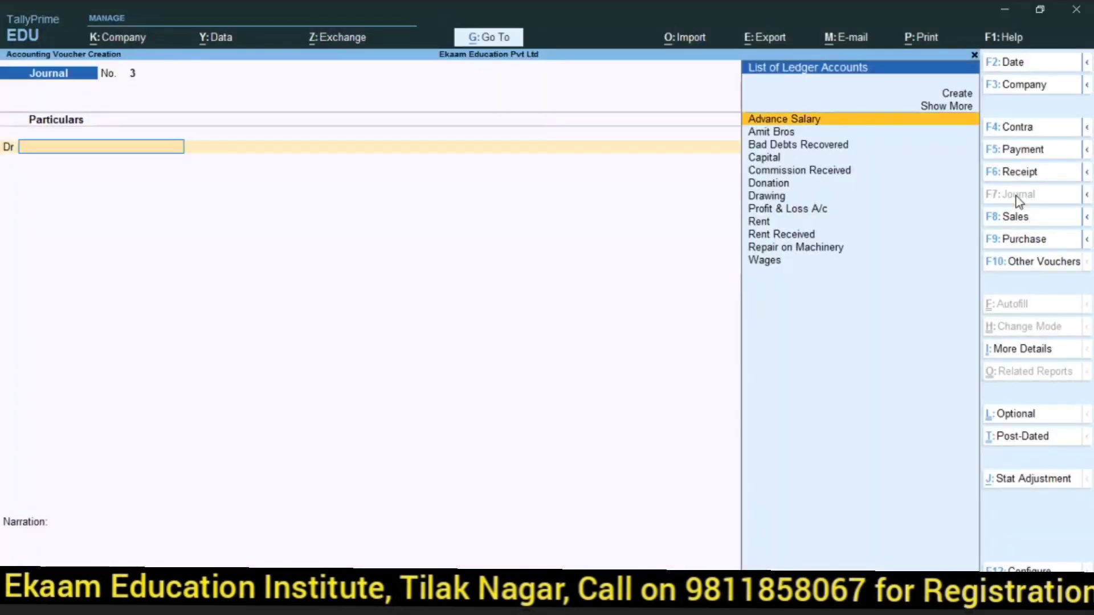
Create a "Machinery" ledger under Fixed Assets for the journal voucher's debit line, leaving the tax classification blank
key(alt+c)
text(Machinery)
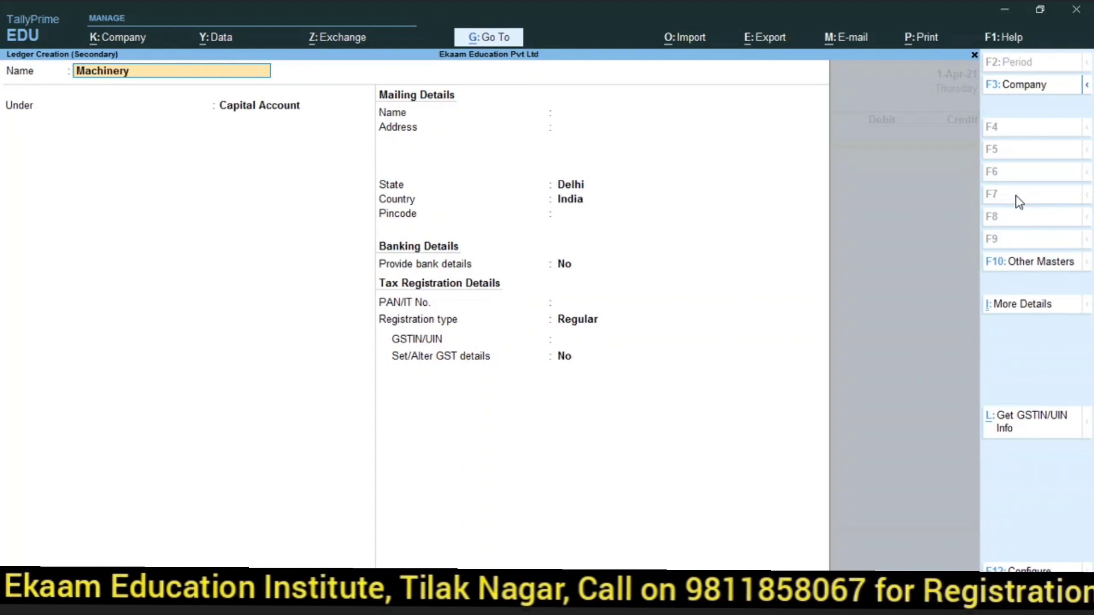
key(Return)
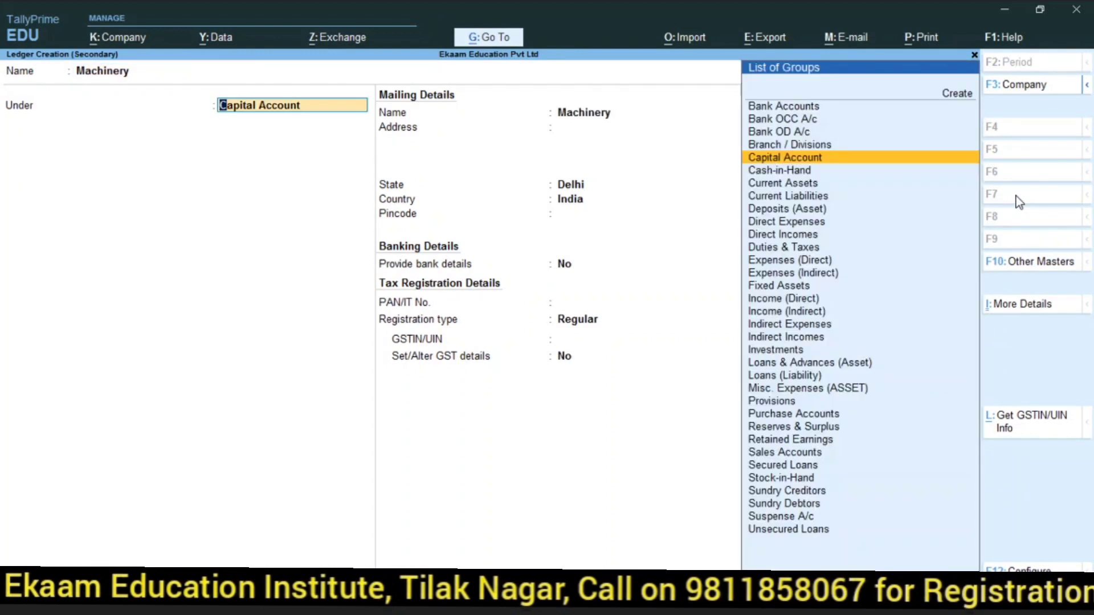
text(Fix)
key(Return)
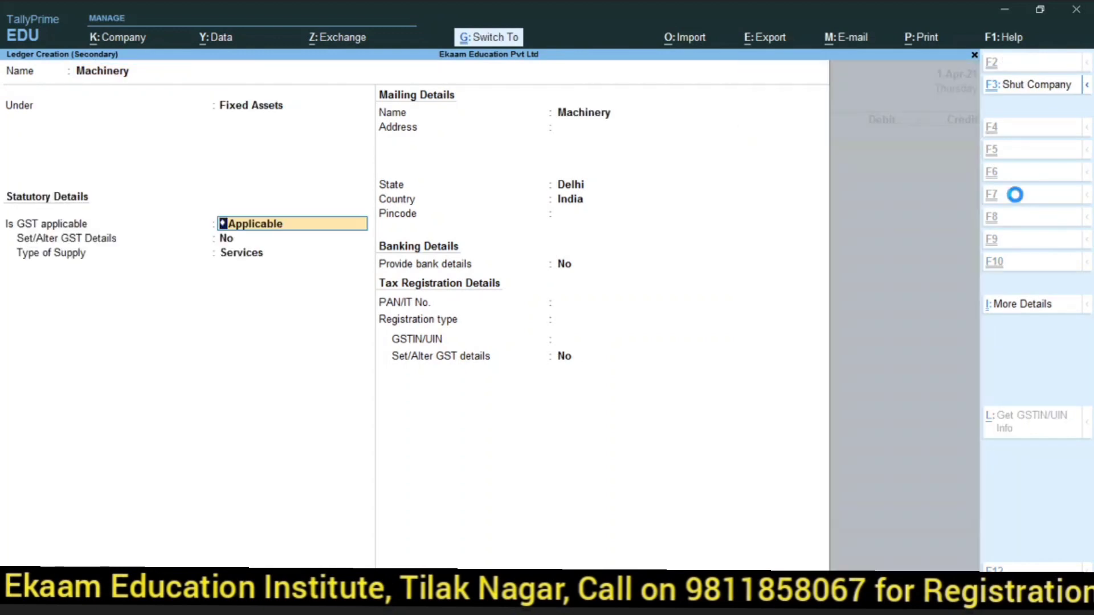
key(Return)
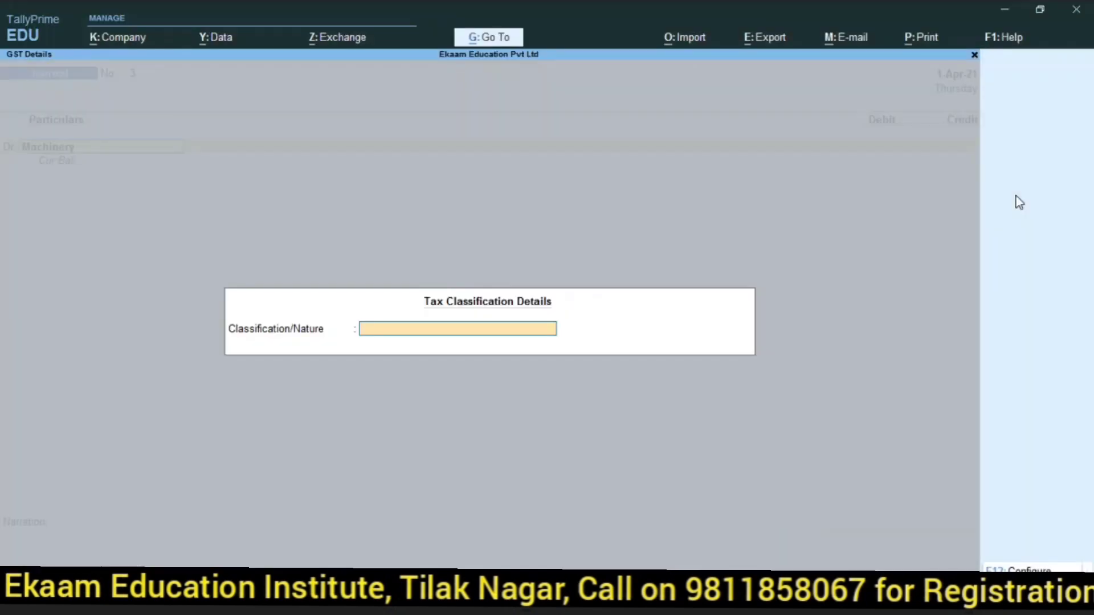
key(Return)
Debit Machinery 50000, credit Cash for the same amount and save the journal voucher without a narration
text(5)
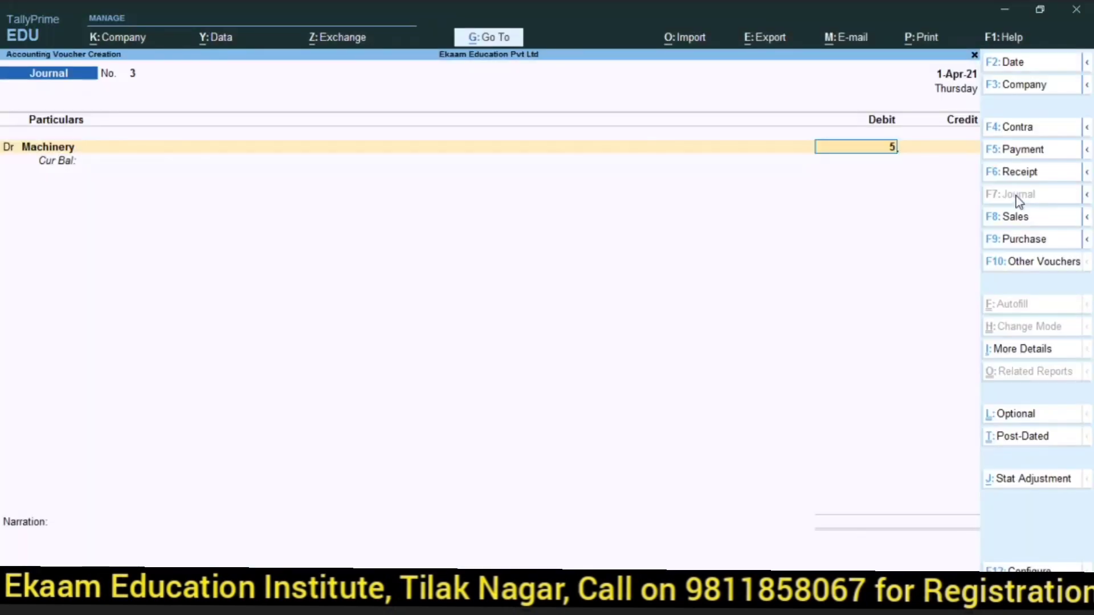
text(0000)
key(Return)
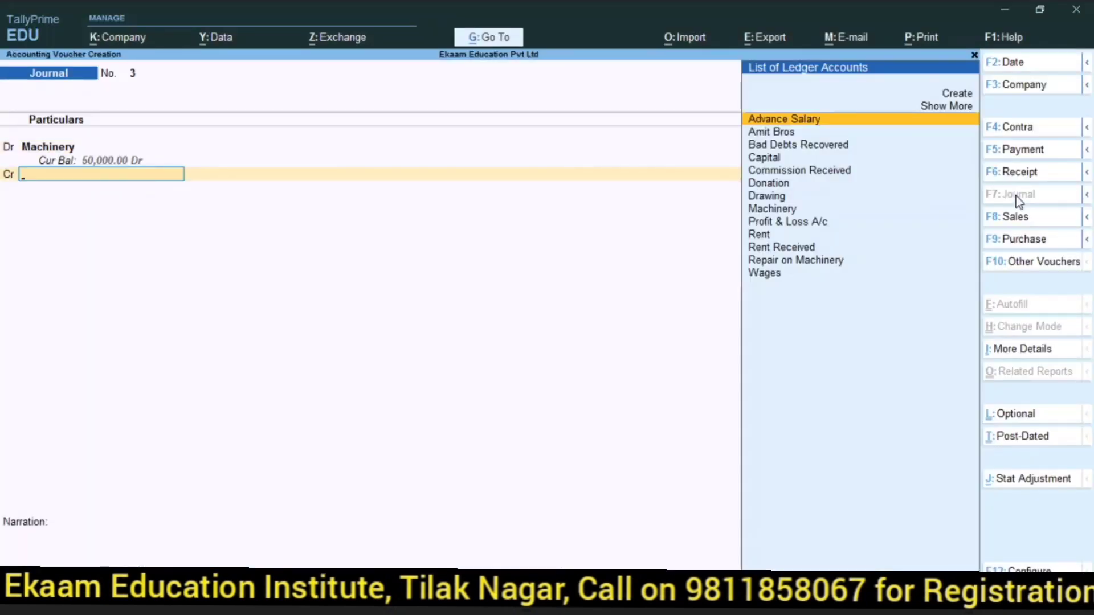
text(Cash)
key(Return)
key(Return)
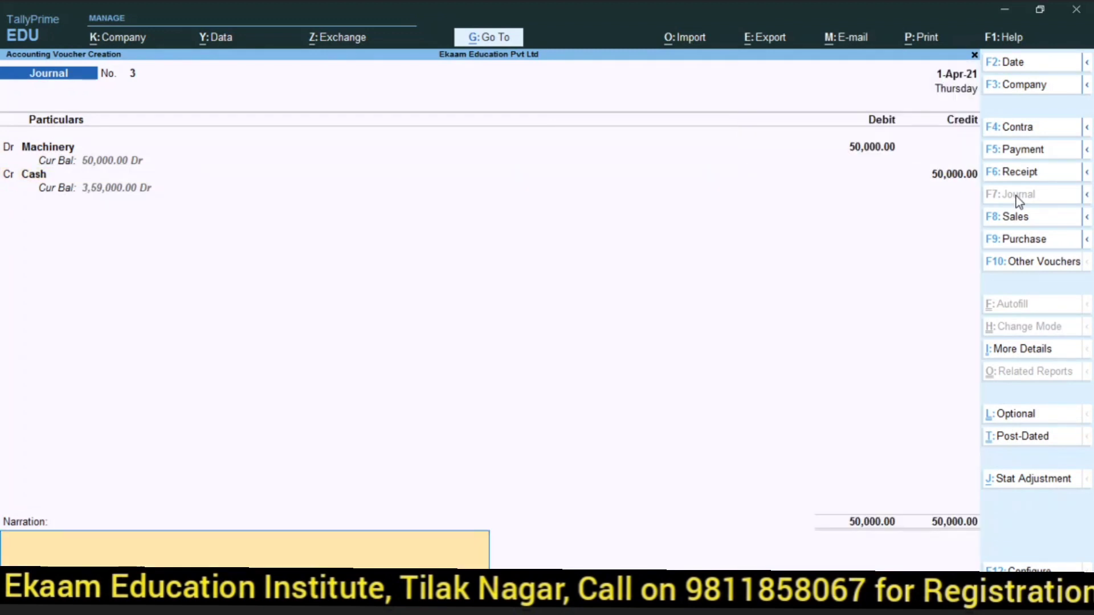
key(Return)
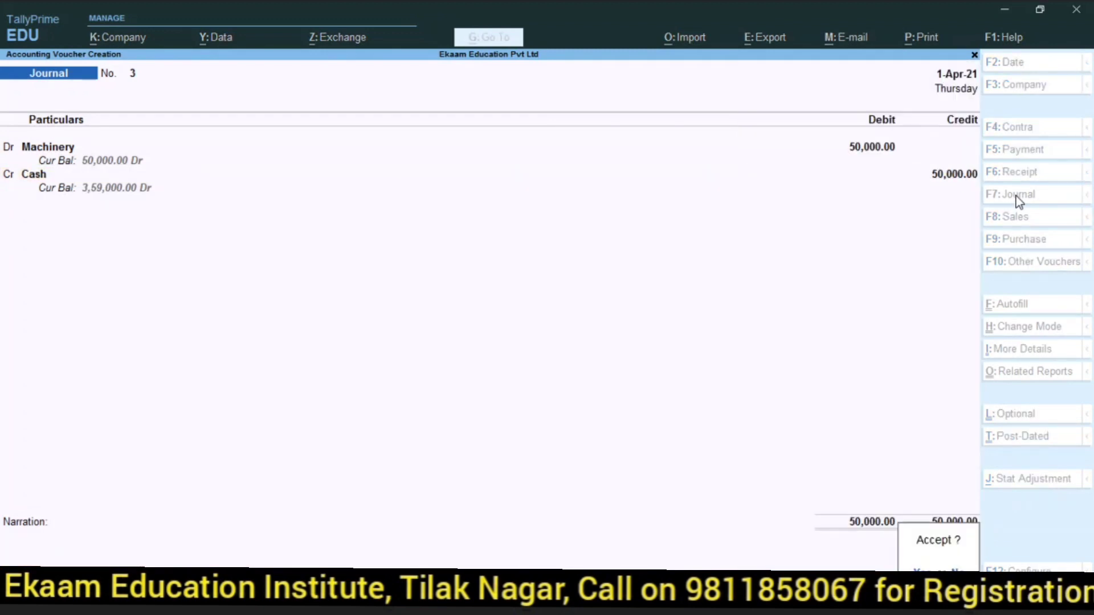
key(Return)
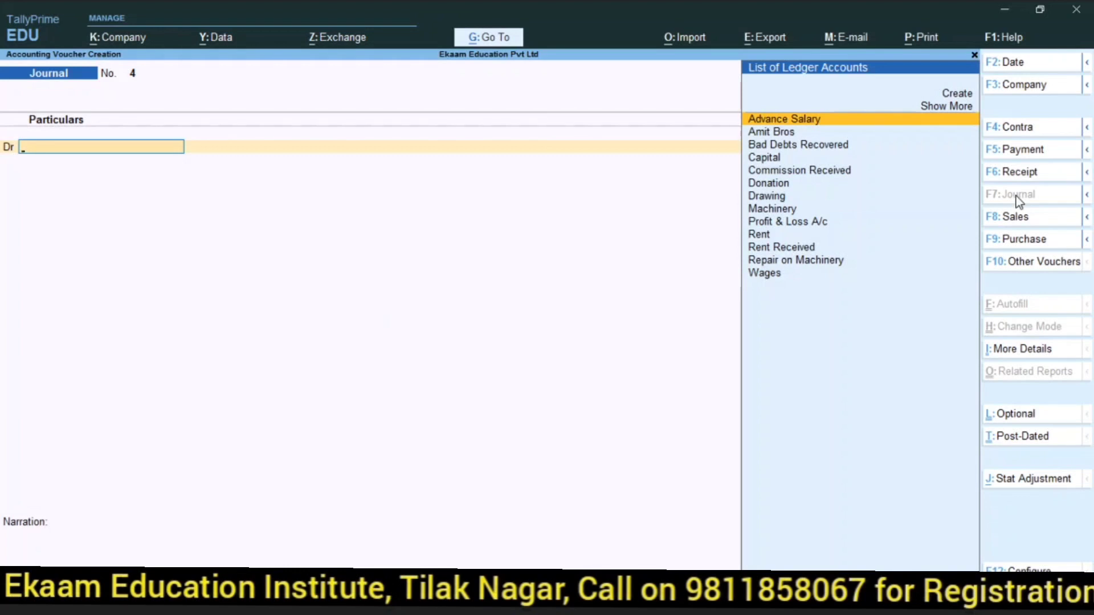
Create a "Furniture" ledger under Fixed Assets for the next journal voucher's debit line, leaving the tax classification blank
key(alt+c)
text(Fur)
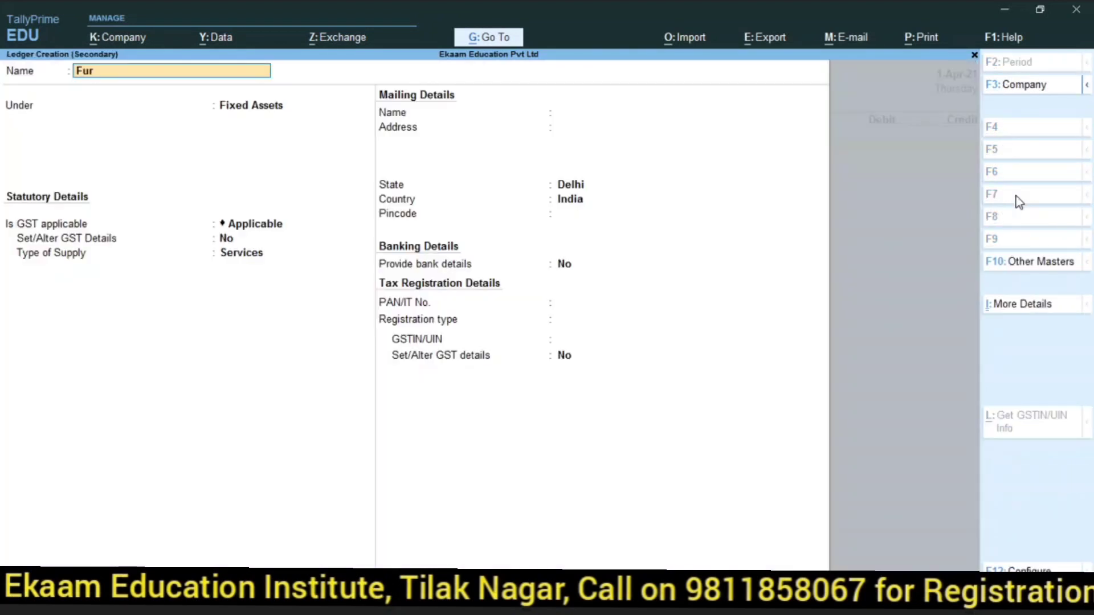
text(niture)
key(Return)
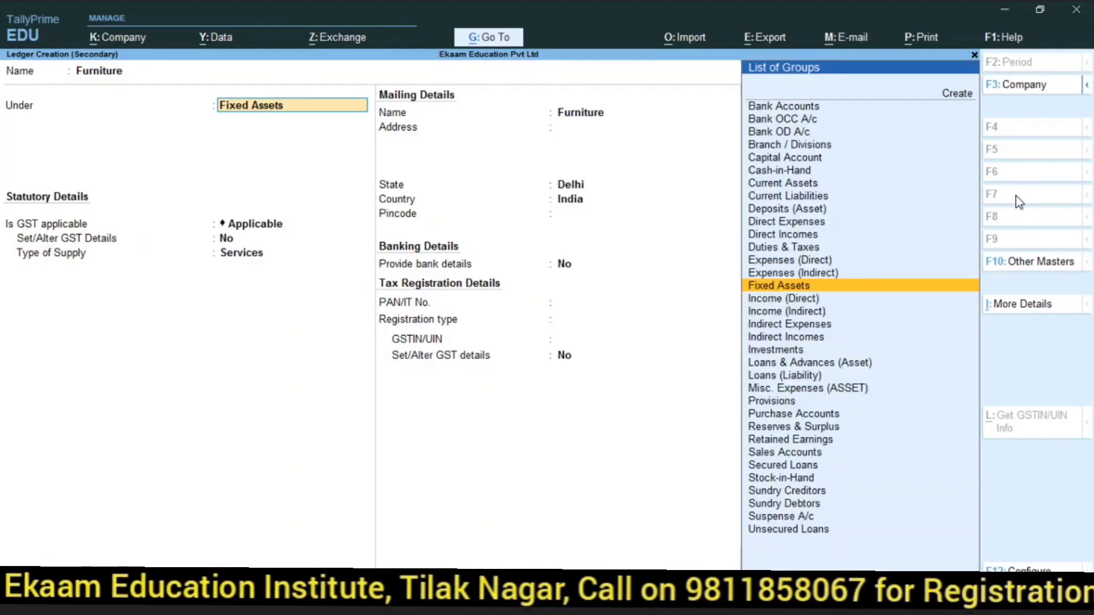
key(ctrl+a)
key(Return)
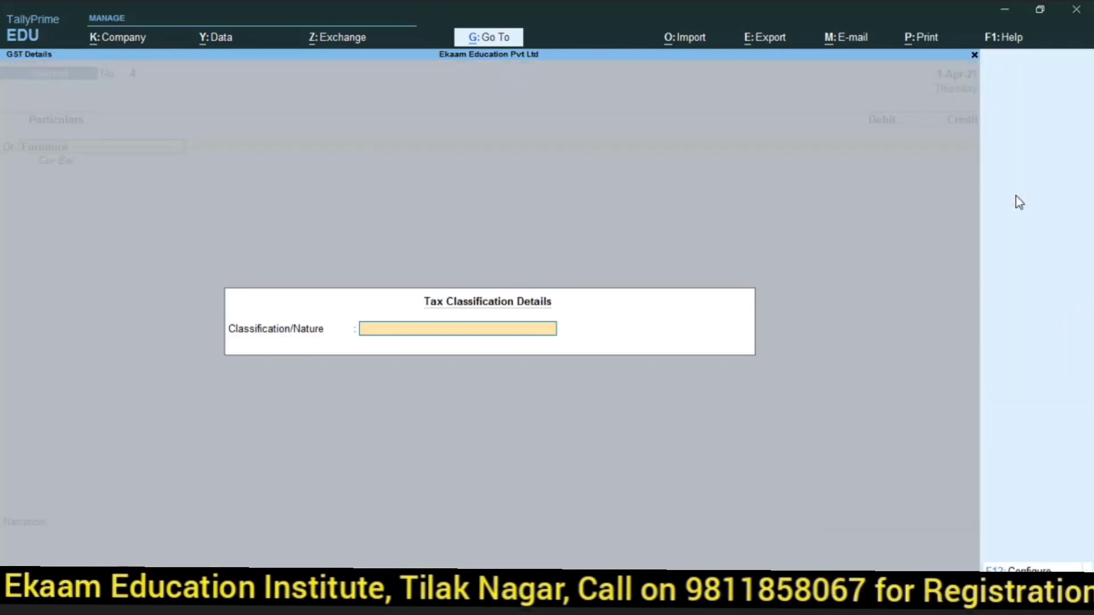
key(Return)
Check the furniture purchase amount on the journal voucher examples slide, return to TallyPrime and debit Furniture 20000
key(alt+Tab)
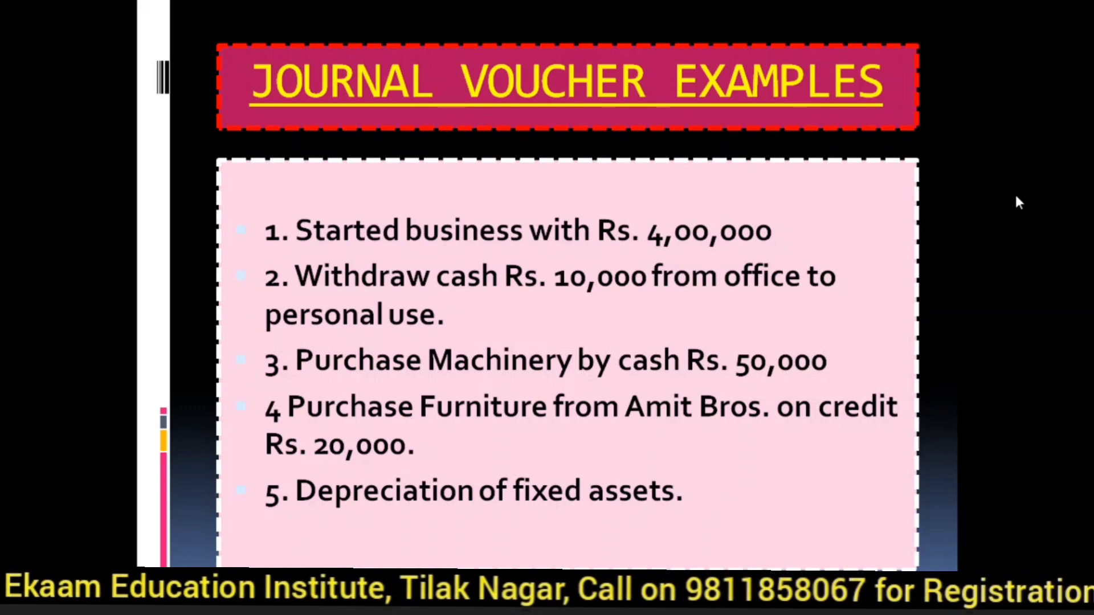
key(alt+Tab)
text(20)
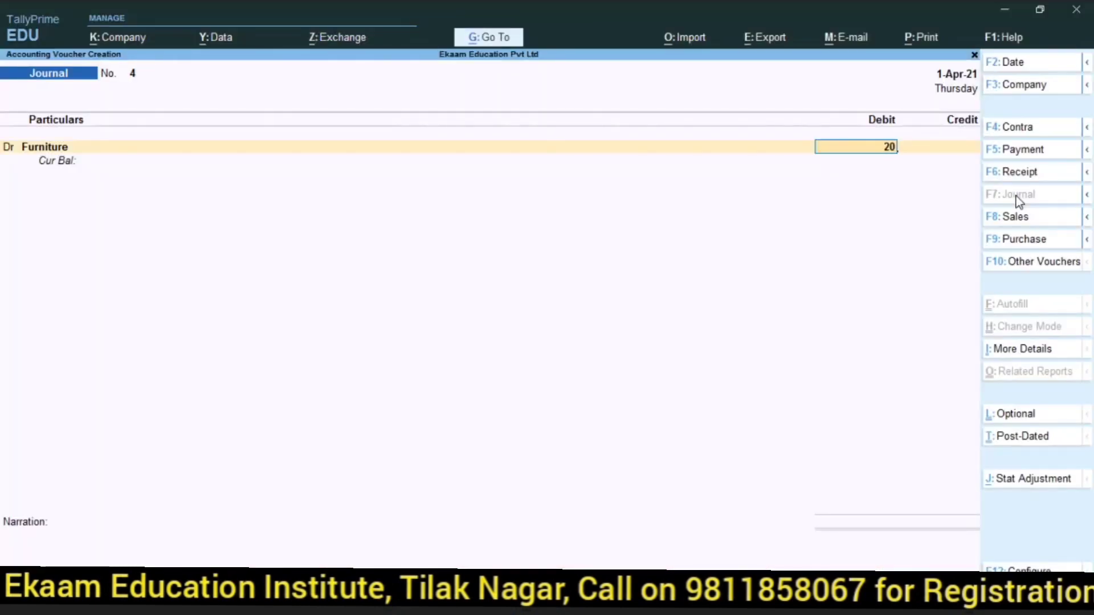
text(000)
key(Return)
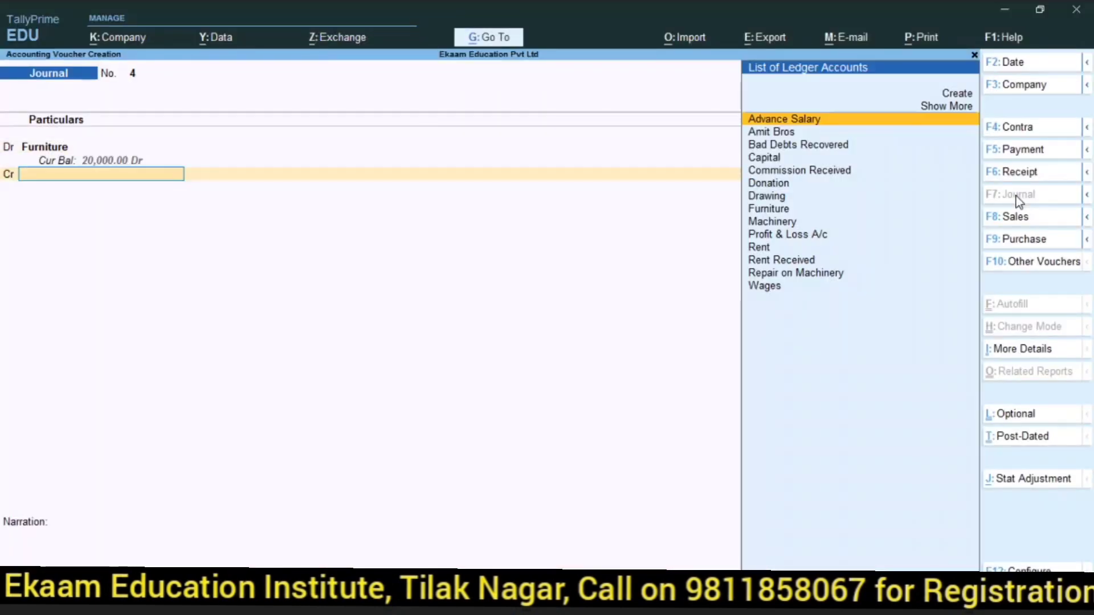
Create a ledger in the furniture supplier's name under Sundry Creditors for the credit line, keeping bill-by-bill balances enabled
key(alt+c)
text(Amit)
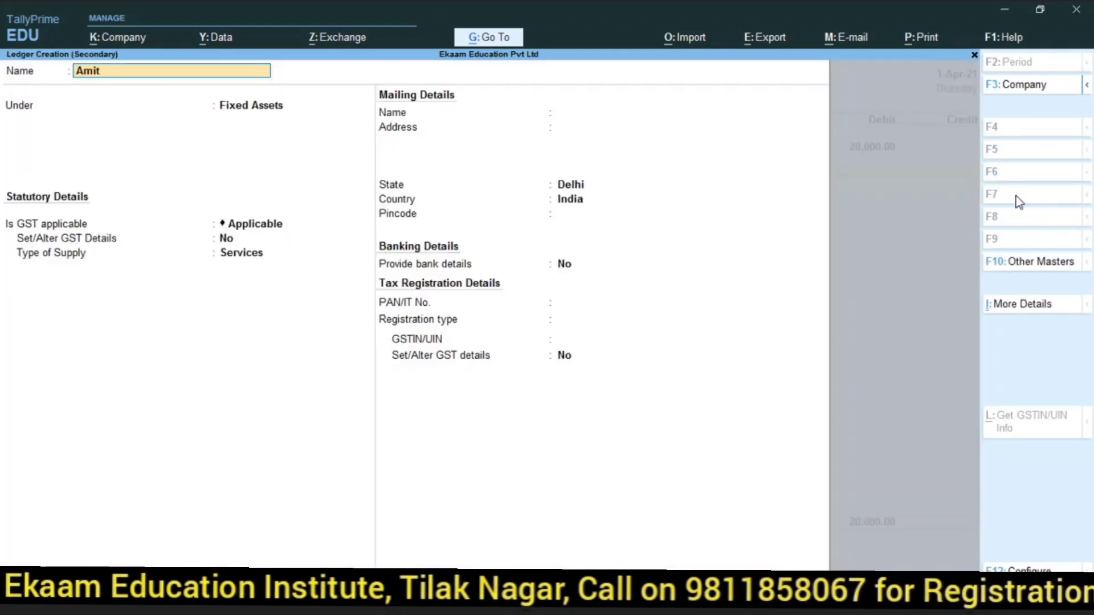
key(Return)
text(Cre)
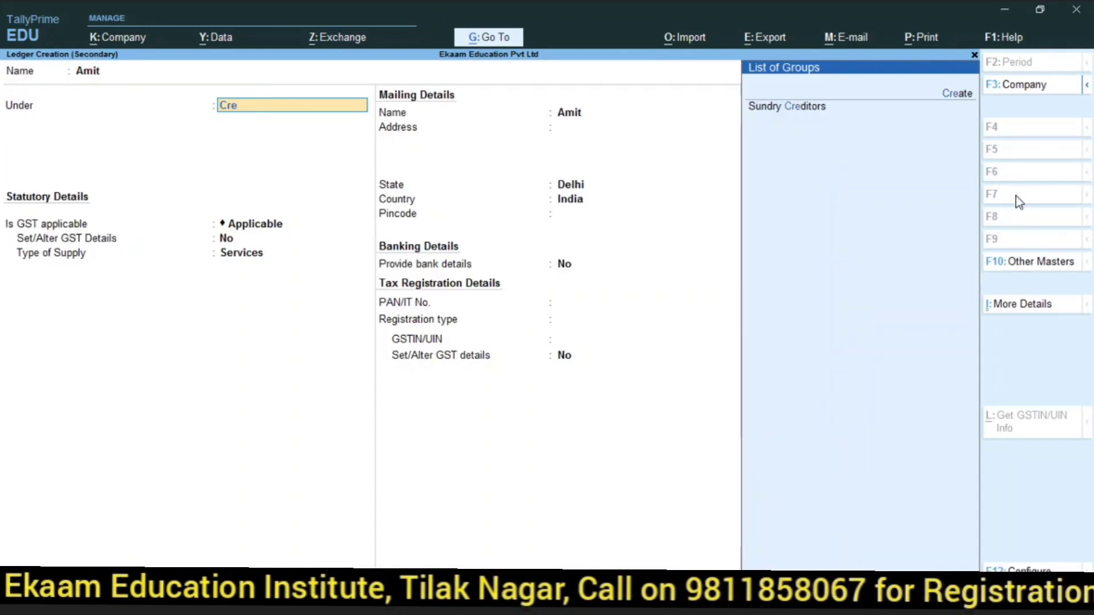
key(Return)
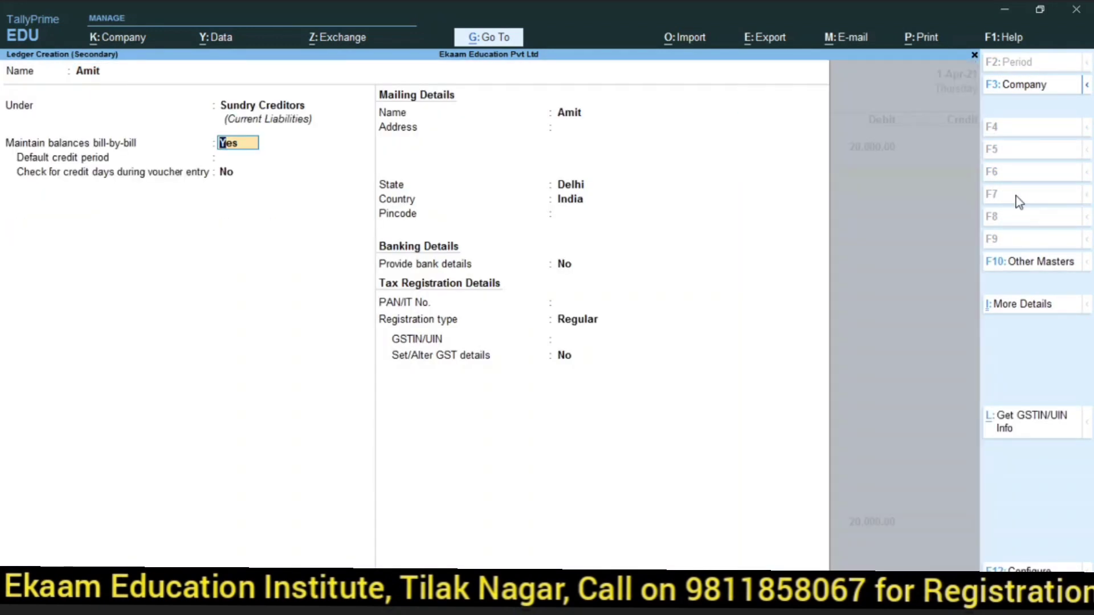
key(ctrl+a)
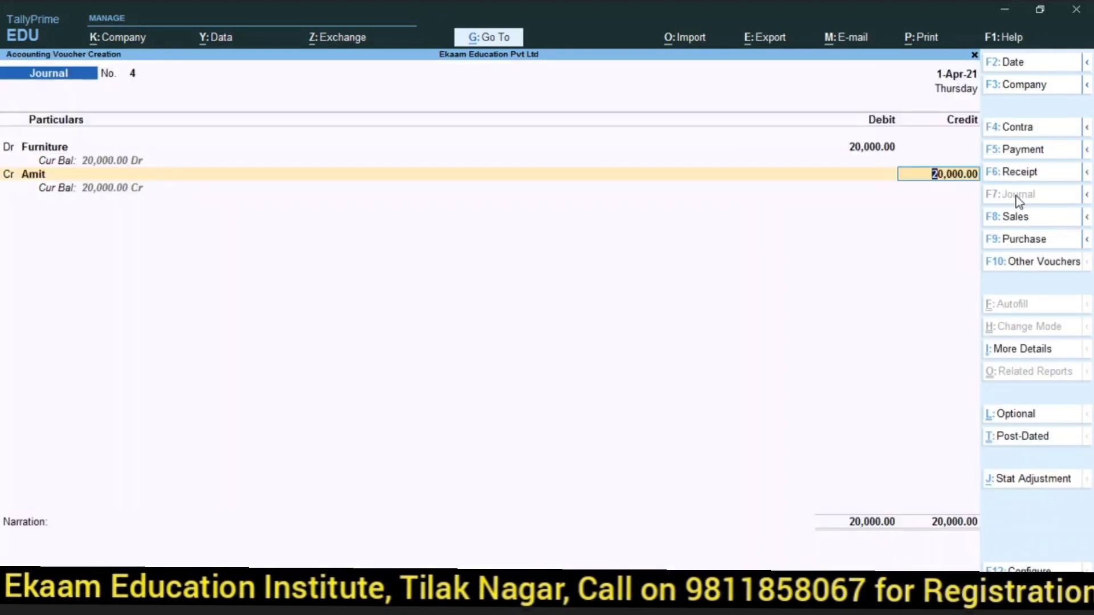
Credit the supplier 20000 with an On Account bill reference and save the journal voucher without a narration
key(Return)
key(Return)
key(Return)
key(Return)
key(Return)
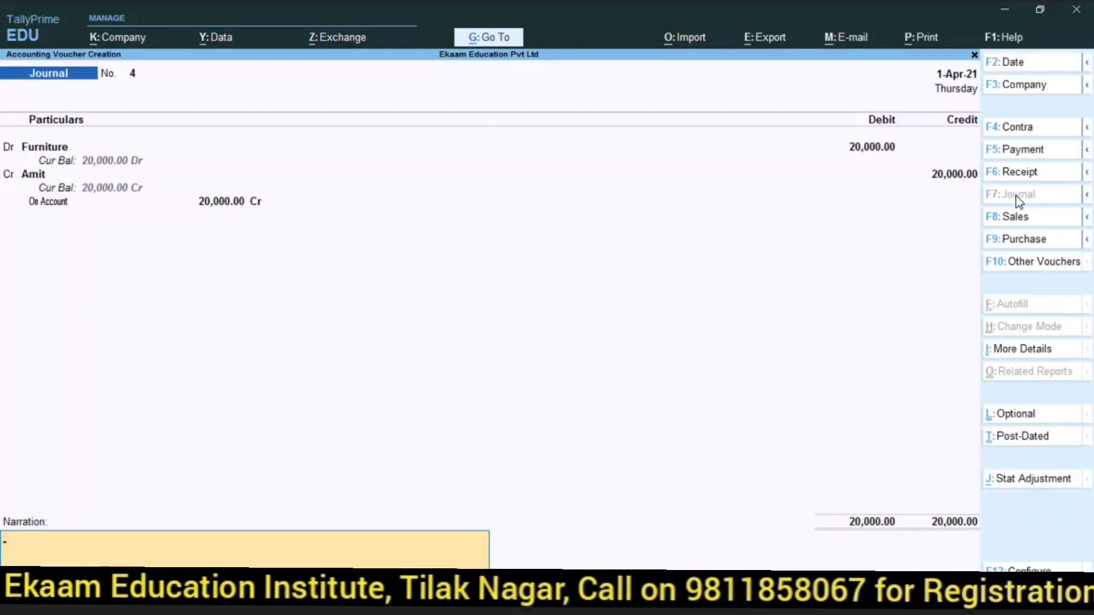
key(y)
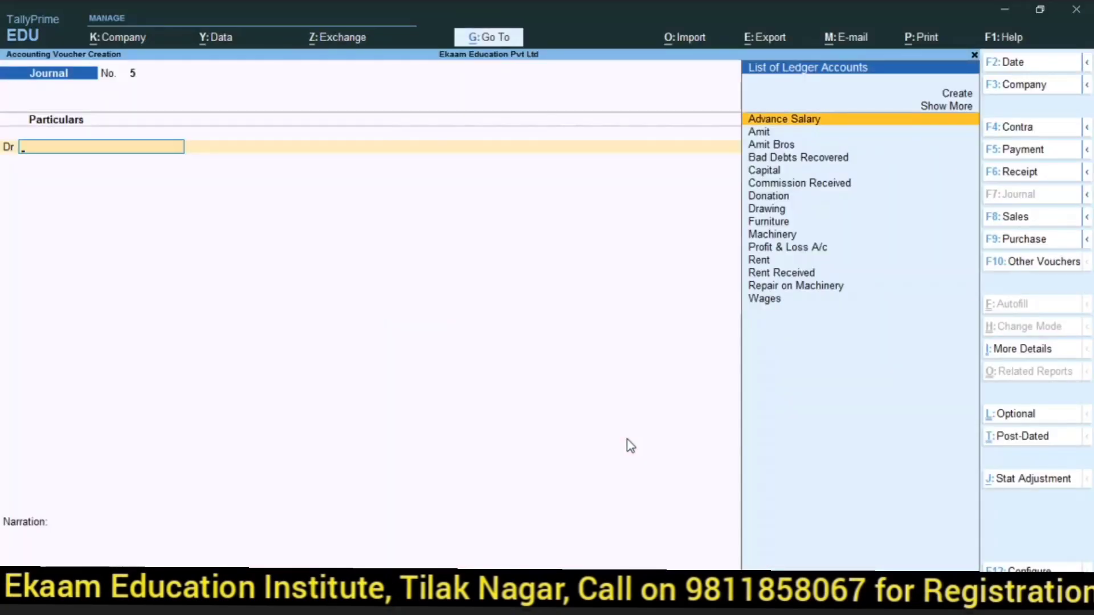
In the new journal voucher, set up a ledger named "Depreciation" under Indirect Expenses
key(alt+c)
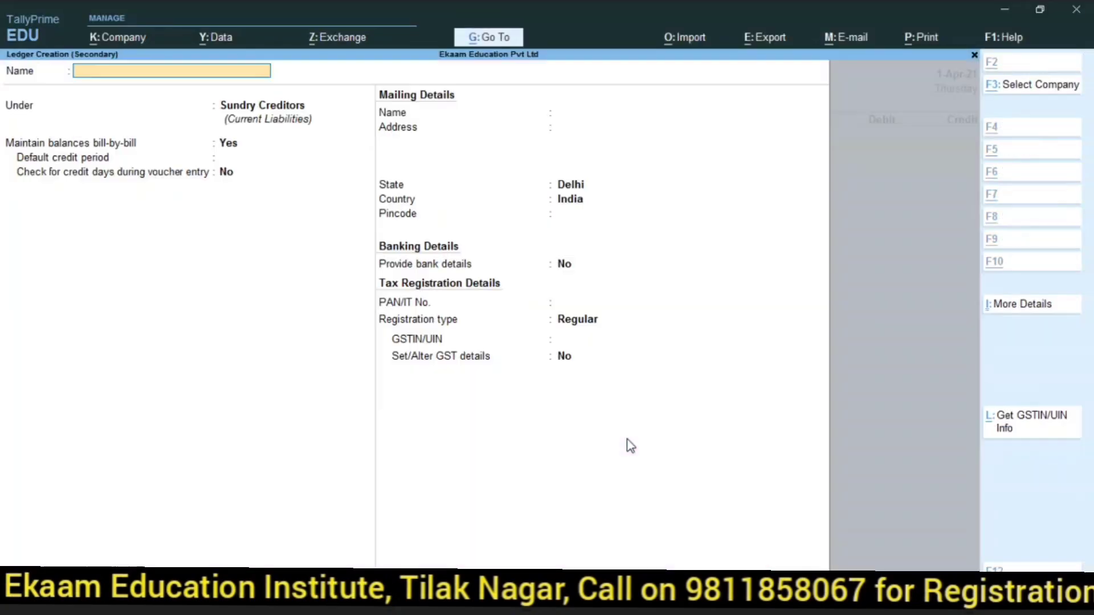
text(Depreciat)
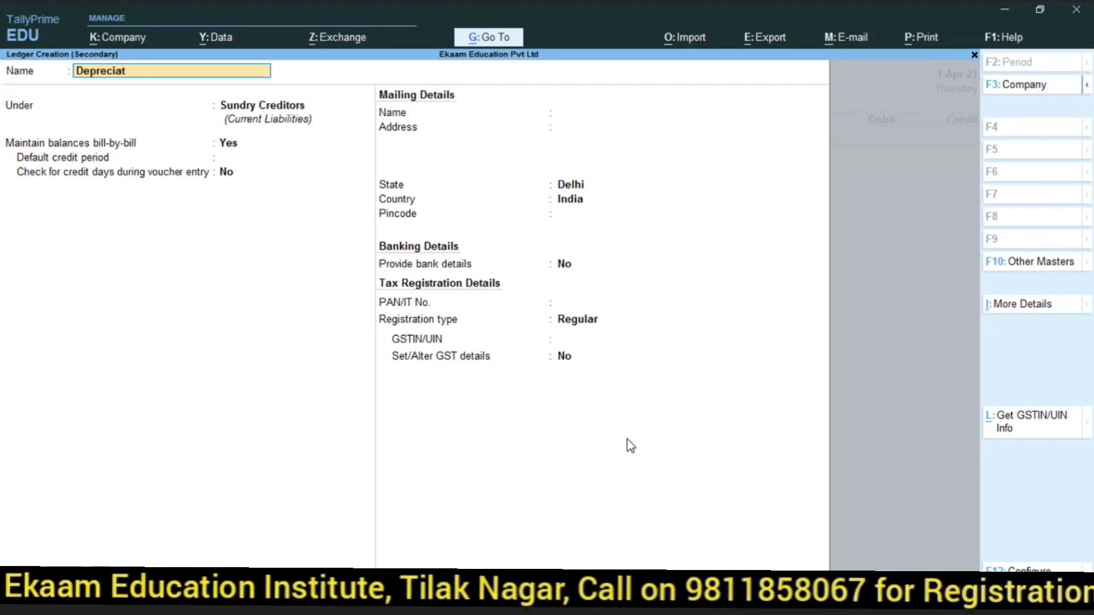
text(ion)
key(Return)
text(Ind)
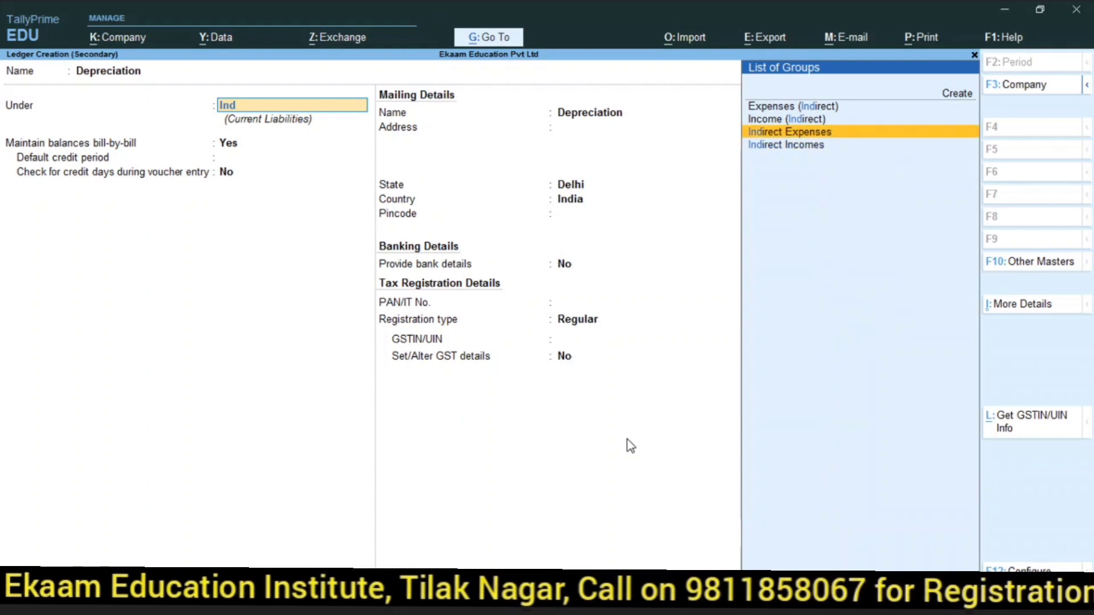
key(Return)
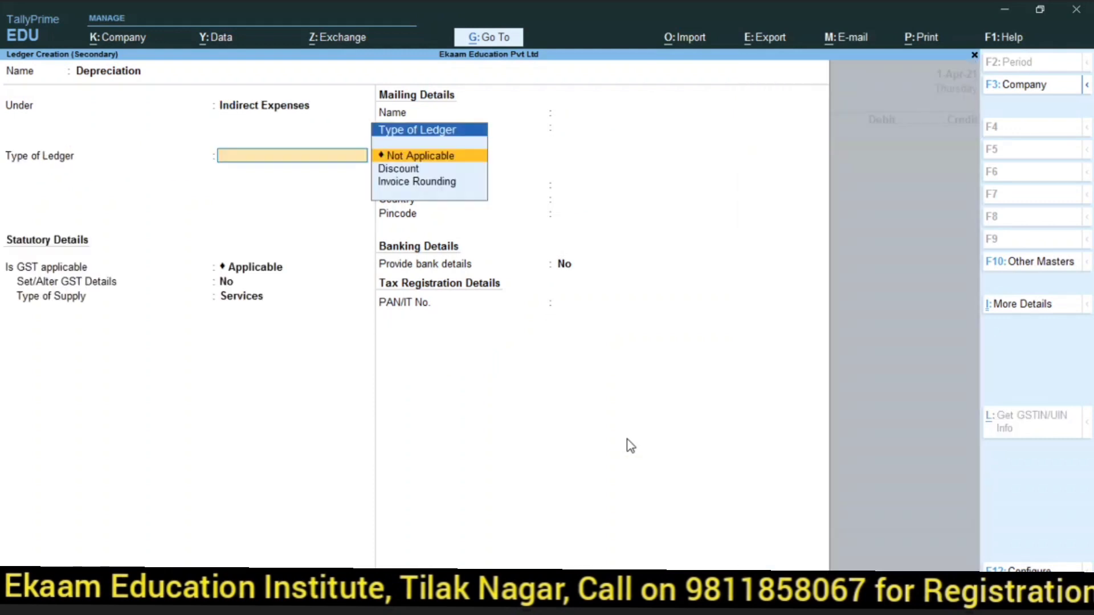
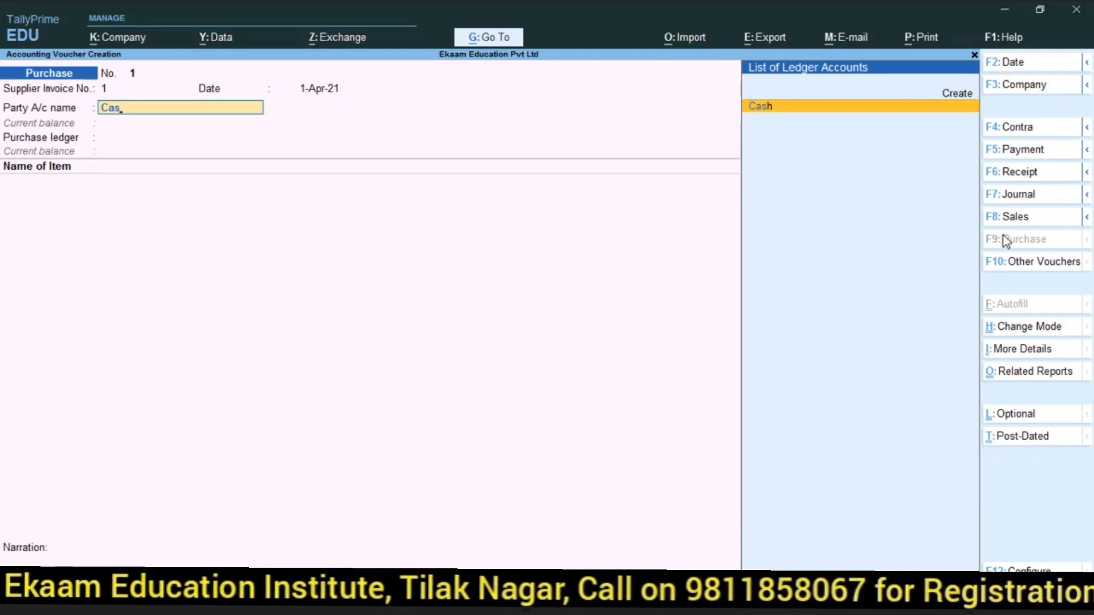
Choose Cash as the purchase voucher's party account and leave all receipt details blank
key(Return)
key(Return)
key(Return)
key(Return)
key(Return)
key(Return)
key(Return)
key(Return)
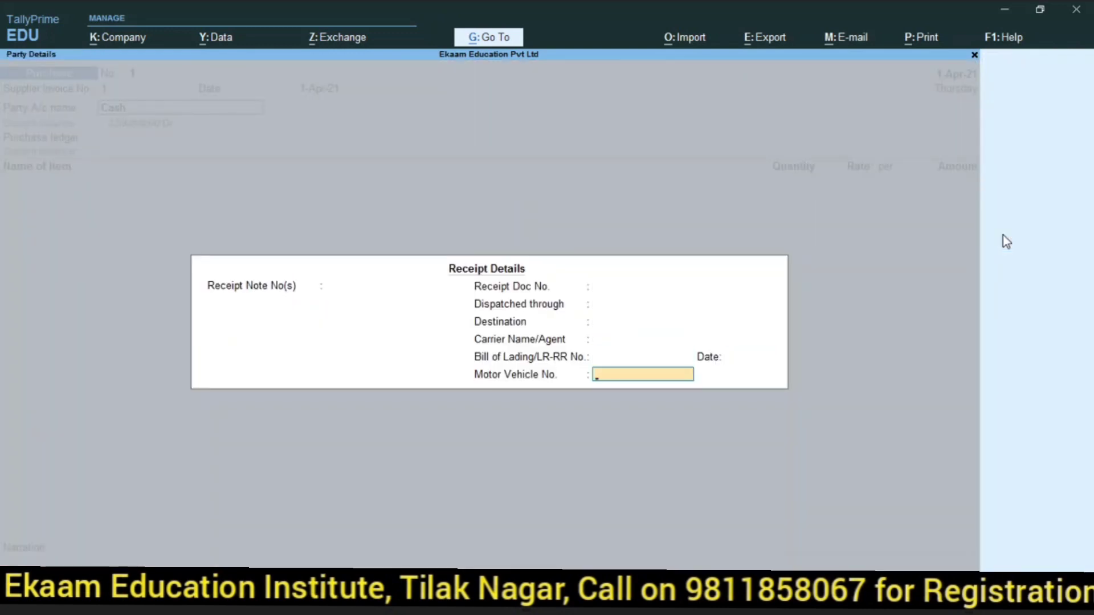
key(Return)
Accept the default party details for Cash, keeping Delhi as the state and Unregistered as the GST registration type
key(Return)
key(Return)
key(Return)
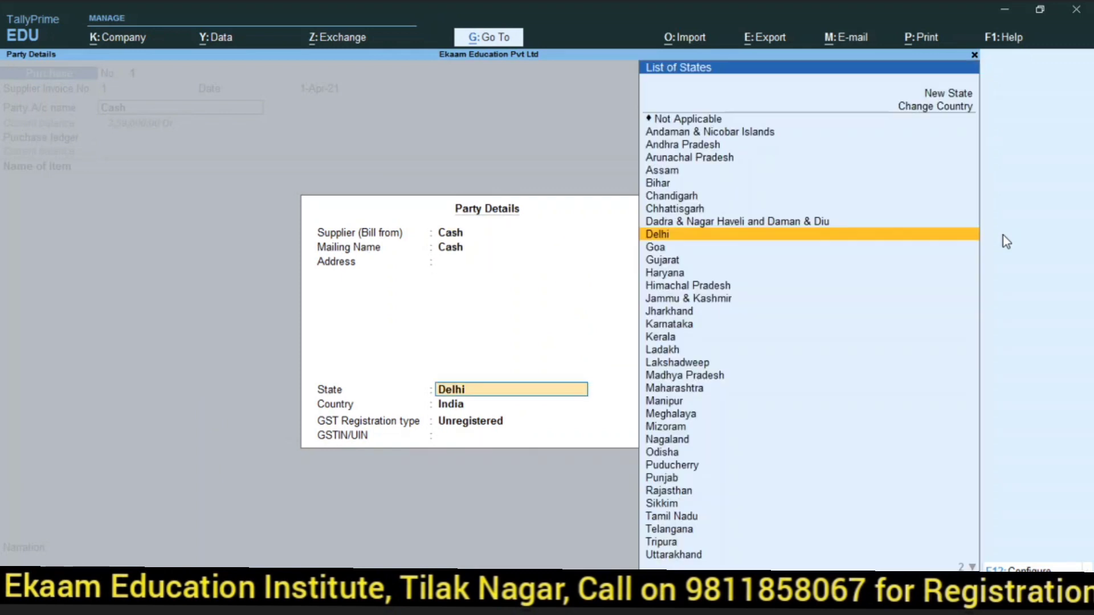
key(Return)
key(Return)
key(Return)
Create a "Purchase" ledger under Purchase Accounts as the voucher's purchase ledger
key(alt+c)
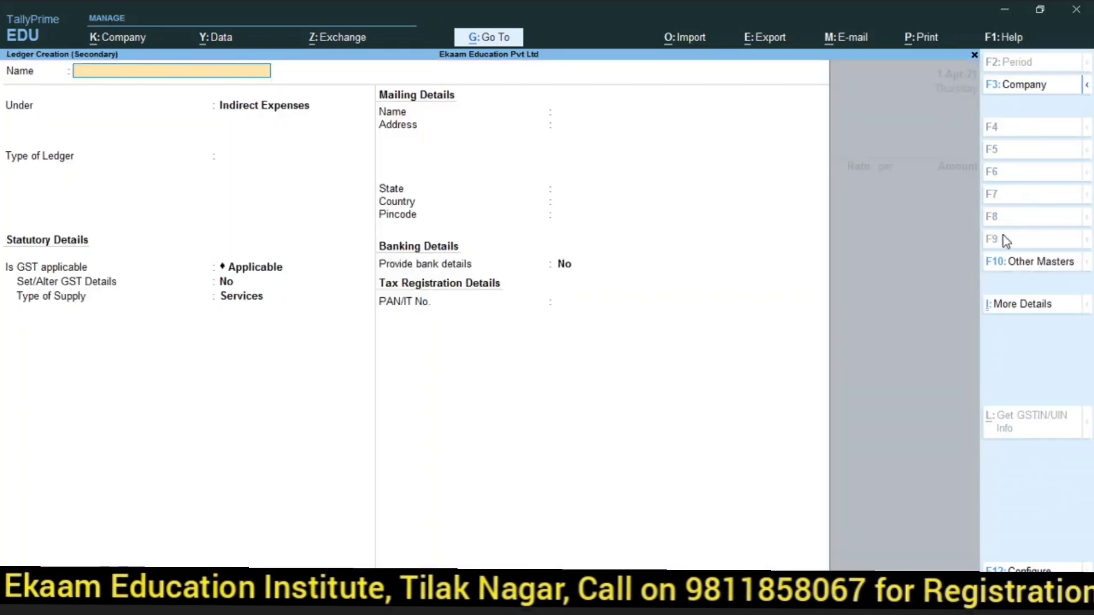
text(Purchase)
key(Return)
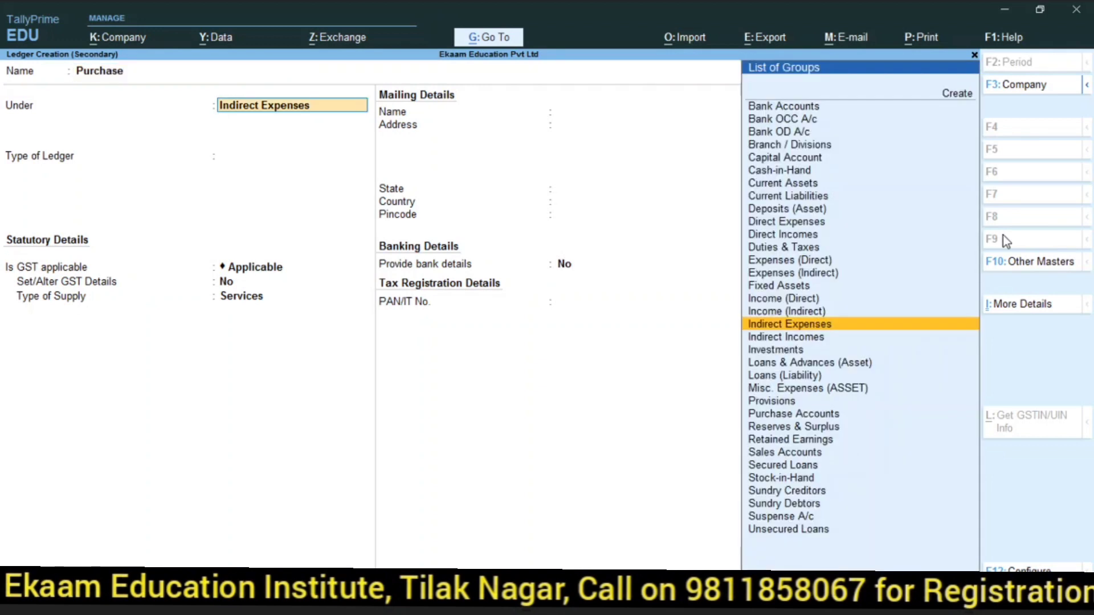
text(Pur)
key(Return)
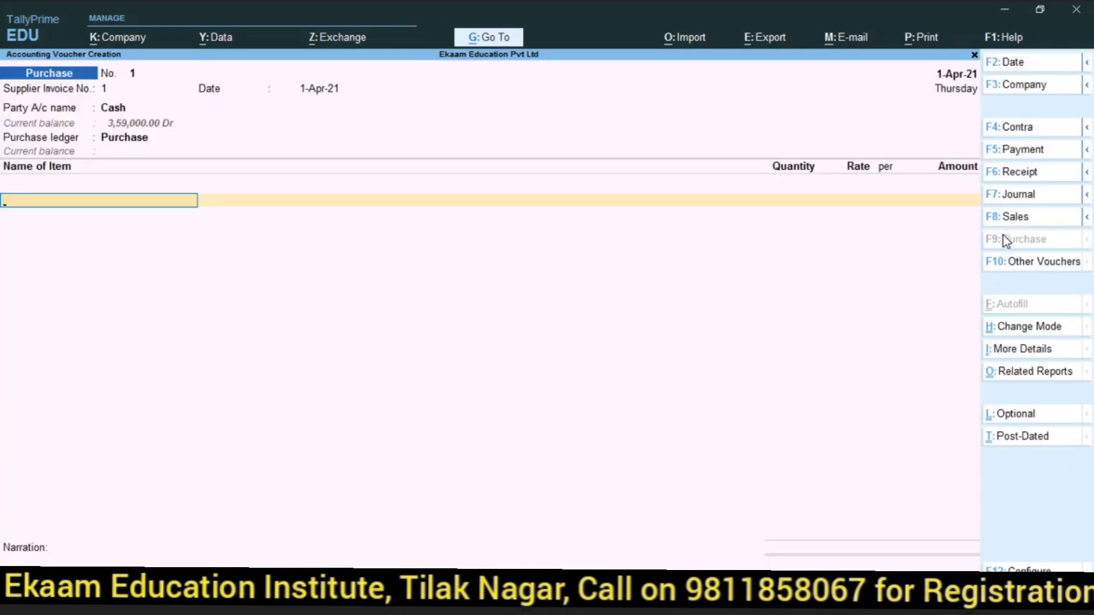
Start a new stock item named "Pendrive" under Primary for the purchase voucher's first item line
key(alt+Tab)
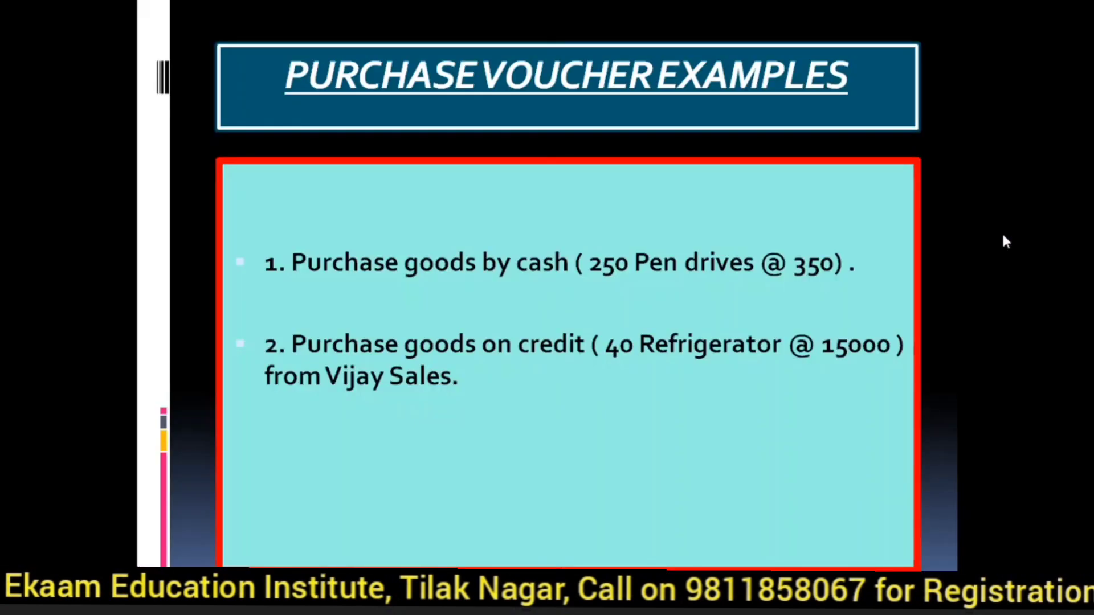
key(alt+Tab)
key(alt+c)
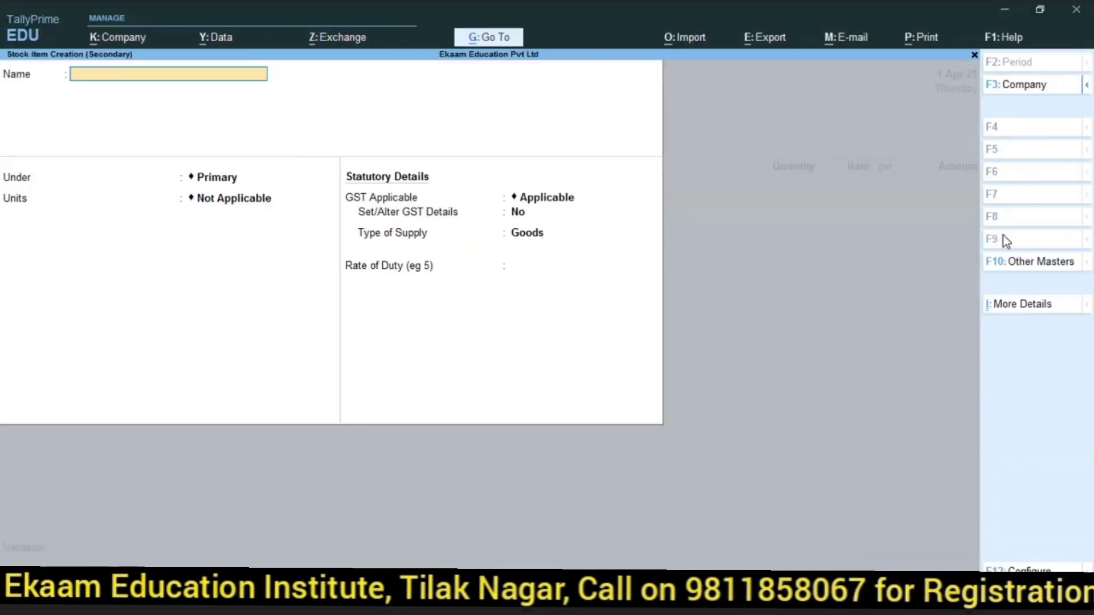
text(Pendrive)
key(Return)
key(Return)
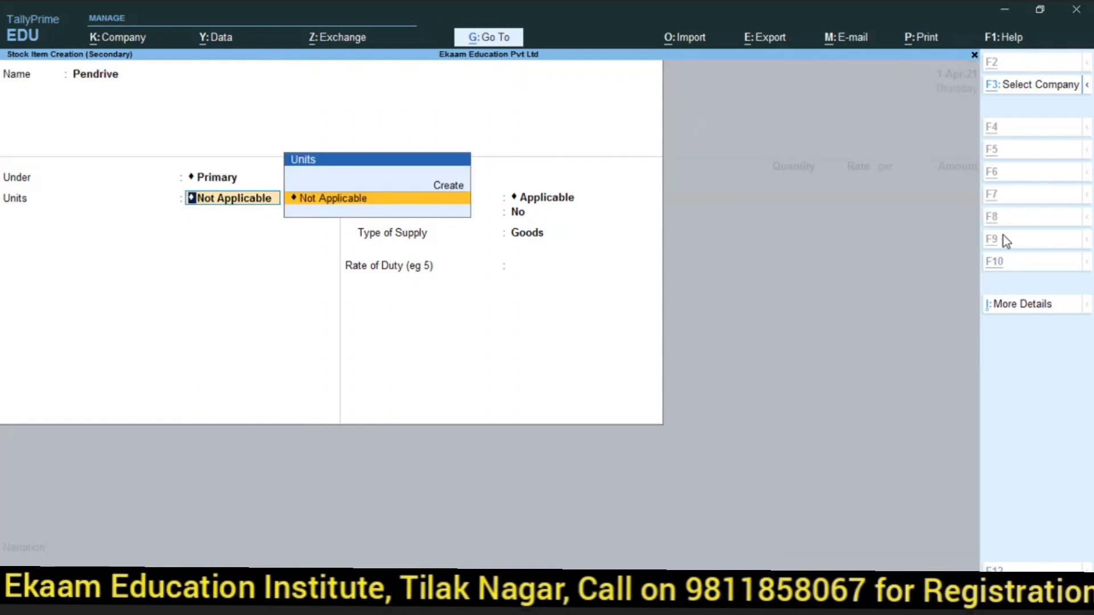
Create a simple unit "pcs" with UQC PCS-PIECES and 0 decimal places for the item, and save the stock item
key(alt+c)
text(pcs)
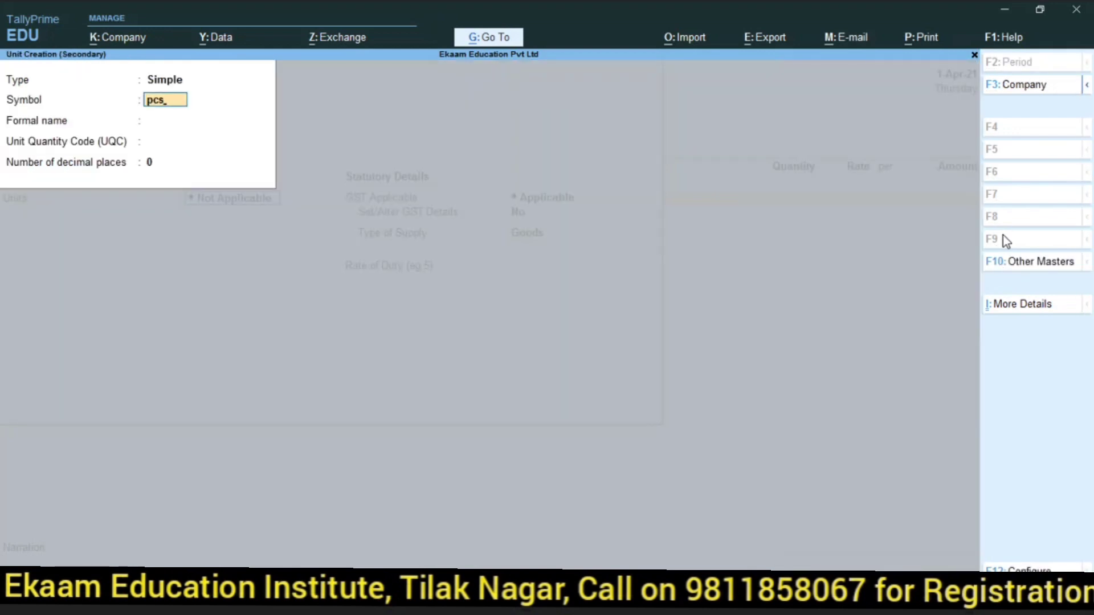
key(Return)
key(Return)
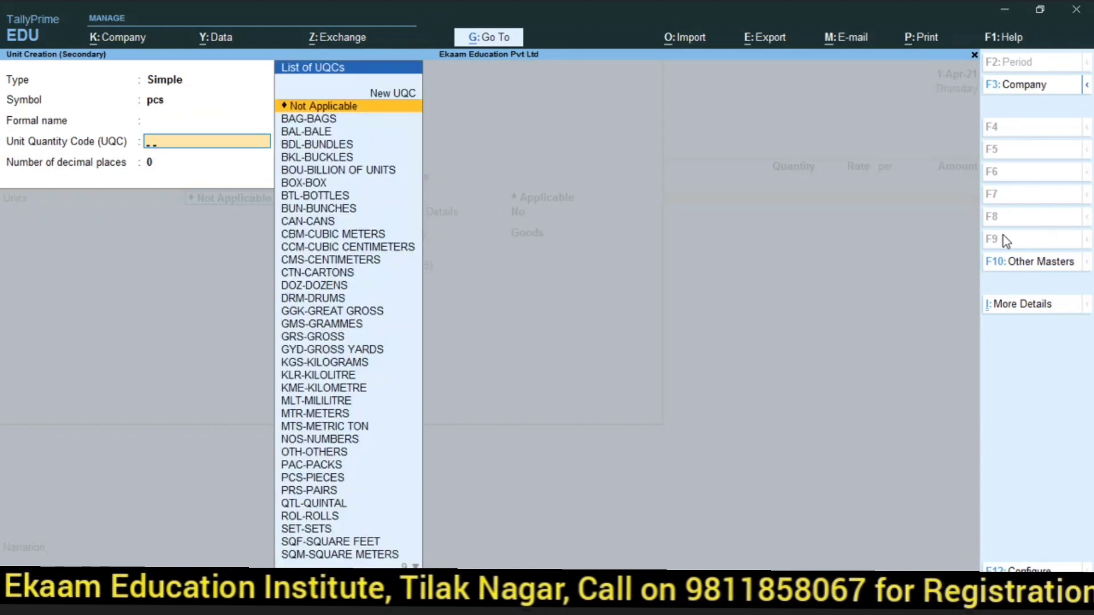
text(pcs)
key(Return)
key(ctrl)
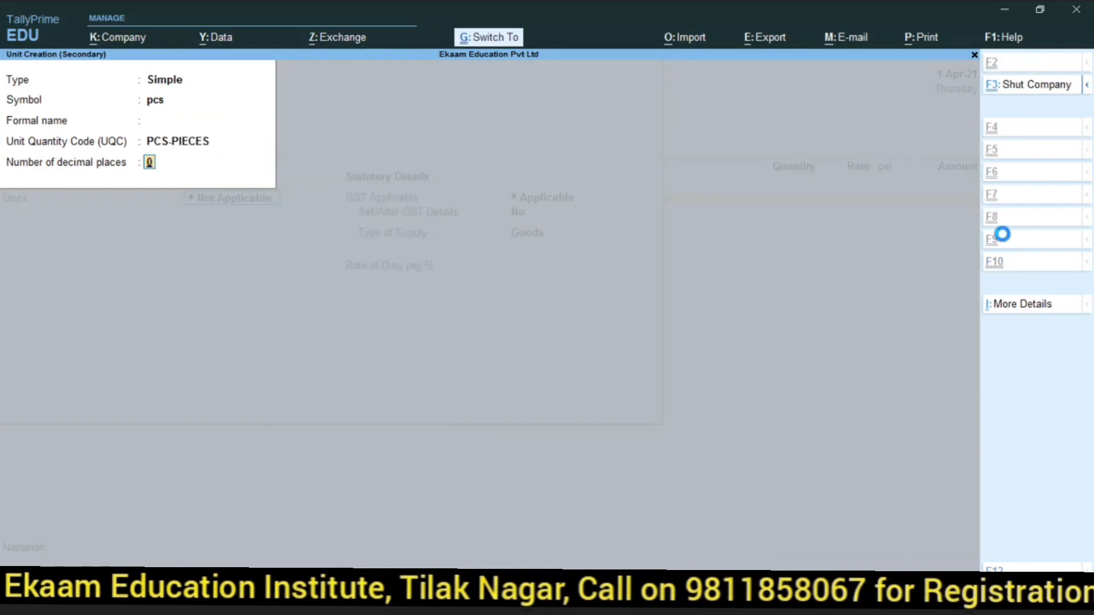
key(ctrl+a)
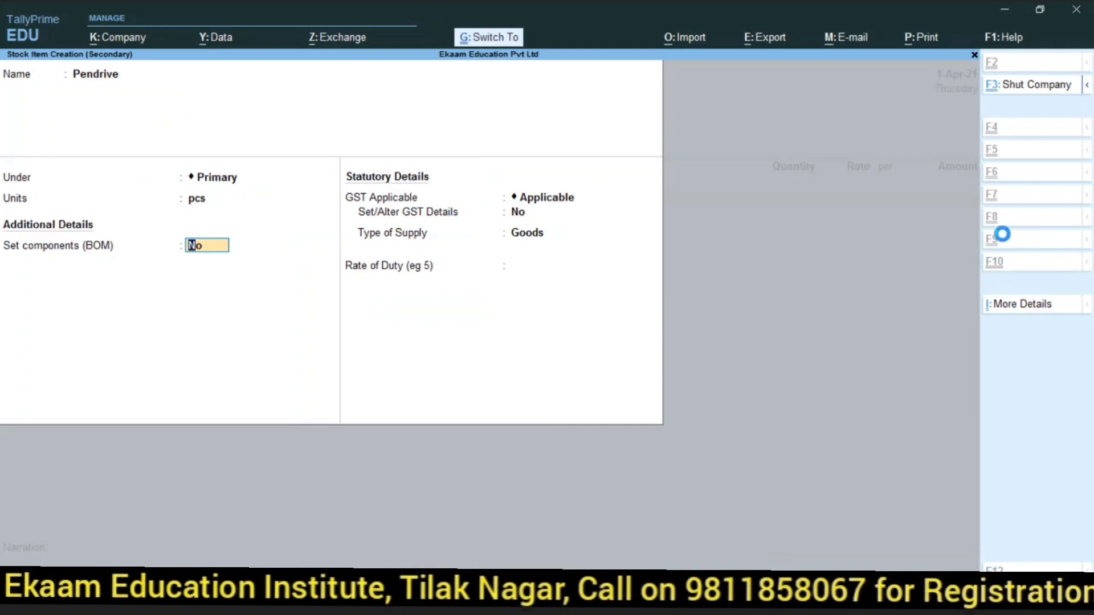
key(ctrl+a)
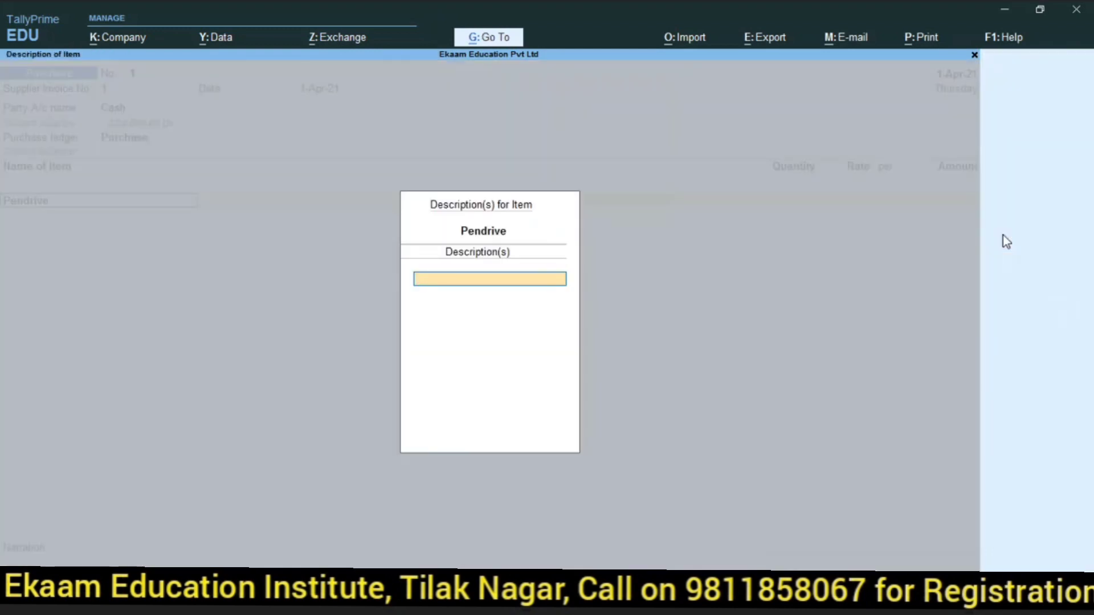
Leave the Pendrive description blank and enter a quantity of 250 pcs at a rate of 350
key(Return)
key(alt+Tab)
key(alt+Tab)
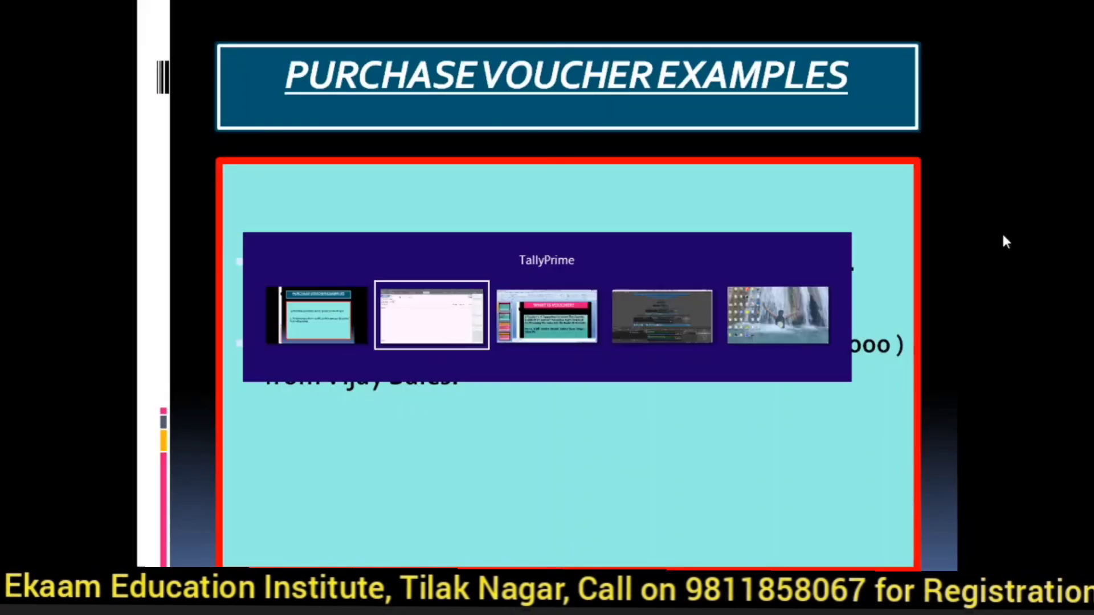
text(250)
key(Return)
text(350)
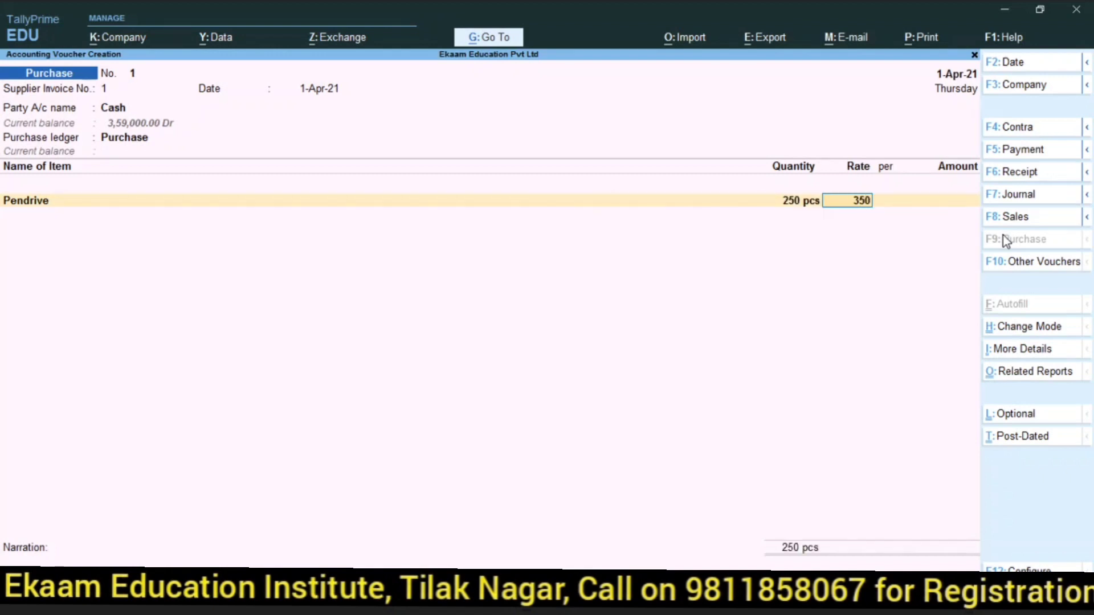
key(Return)
key(Return)
key(Return)
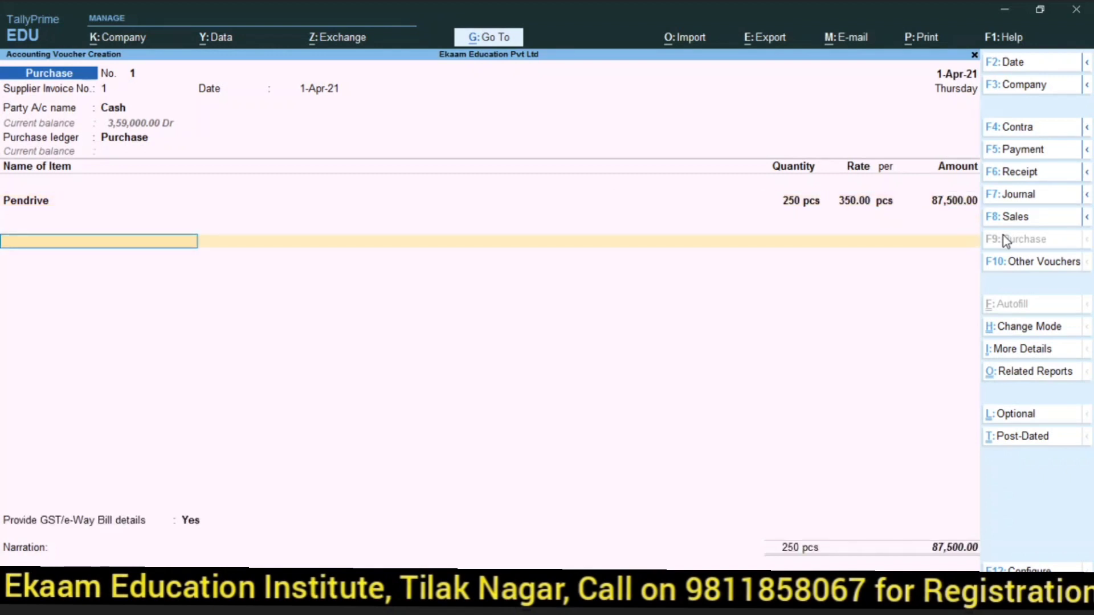
End the item list, set Provide GST/e-Way Bill details to No, and accept the cash purchase voucher without a narration
key(Up)
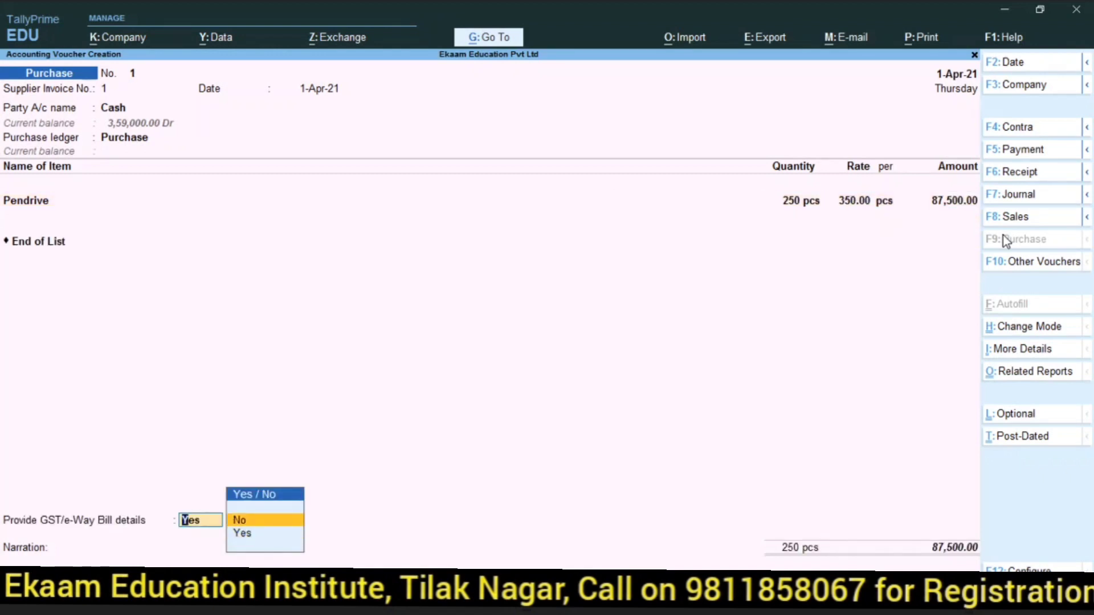
key(Return)
key(Return)
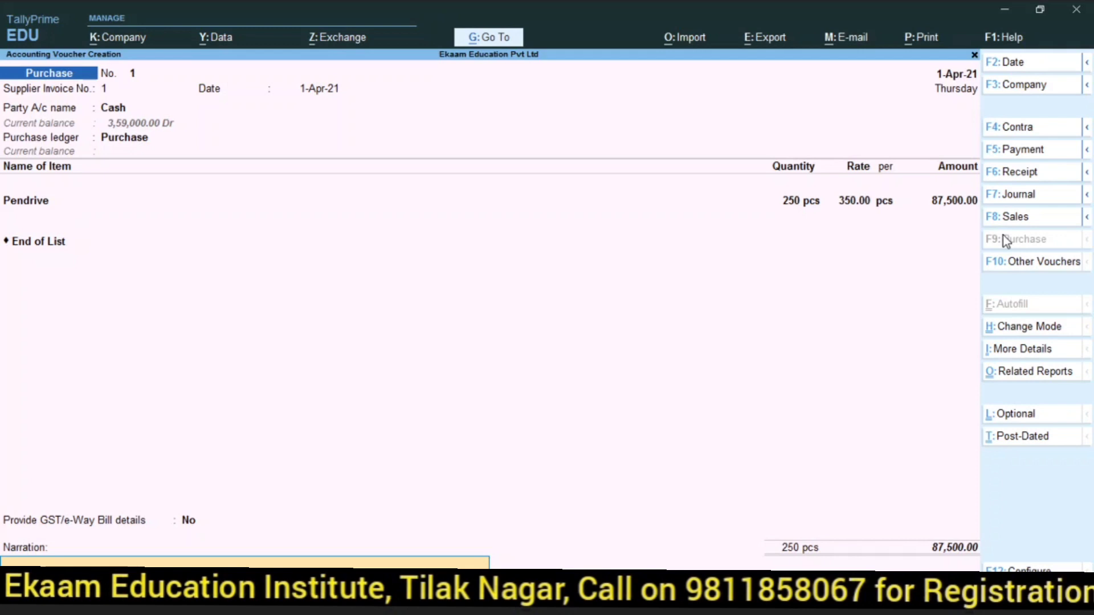
key(Return)
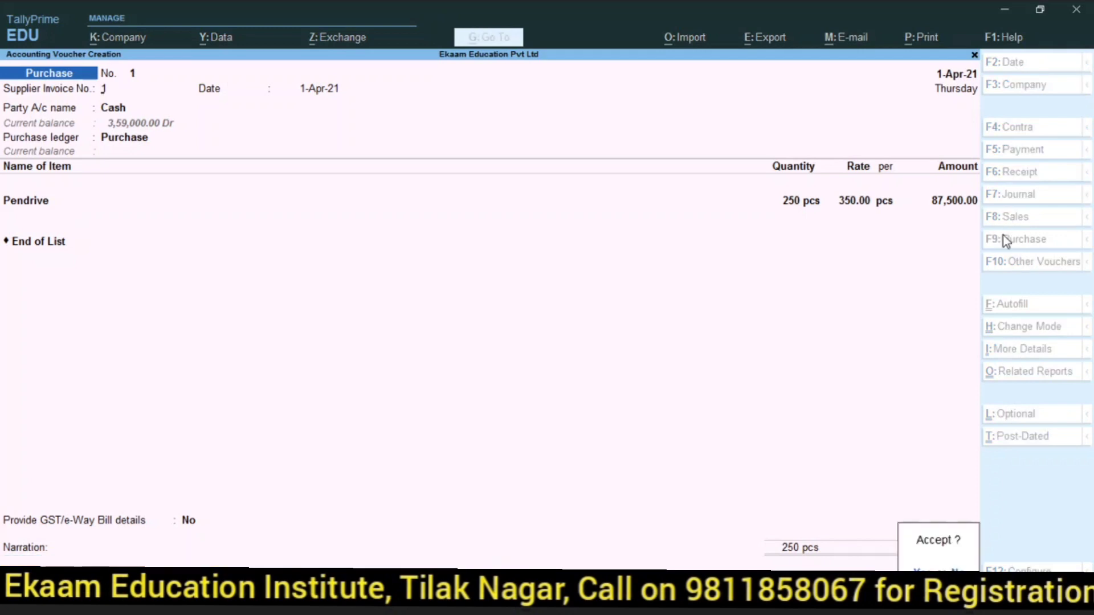
In the second purchase voucher, set the supplier invoice number to 2 and keep the date 1-Apr-21
key(alt+Tab)
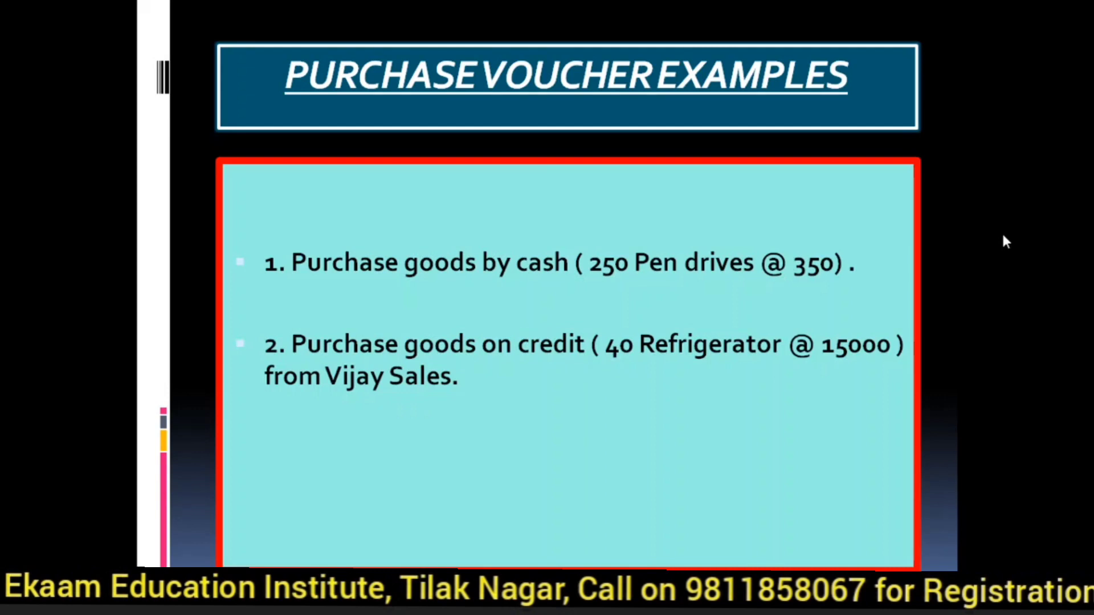
key(alt+Tab)
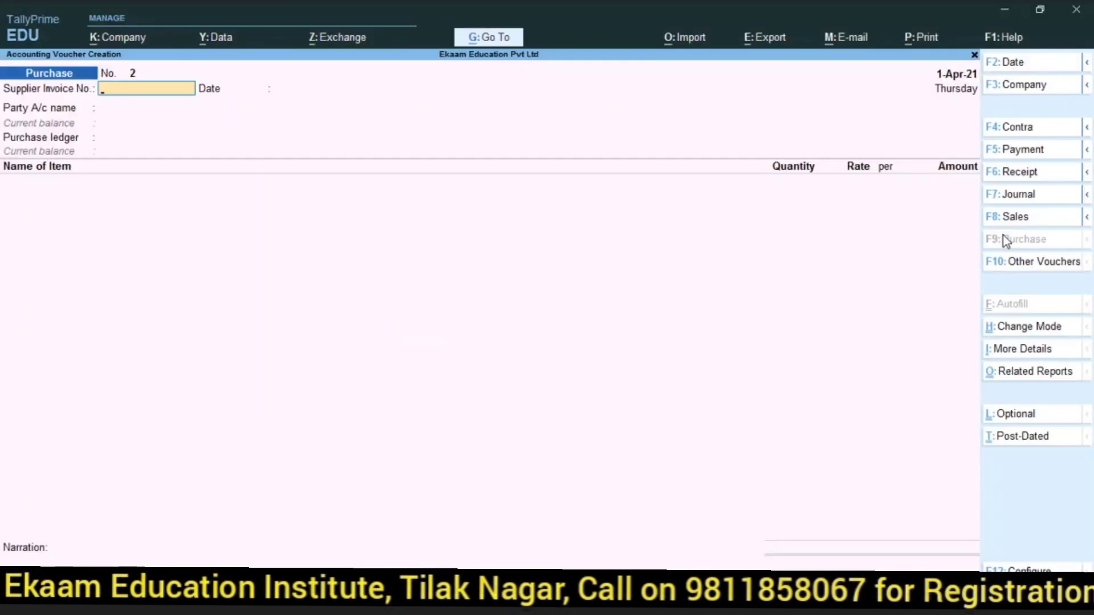
key(Return)
key(Return)
Create a party ledger named "Vijay Sales" under Sundry Creditors from the voucher's party account
key(alt+Tab)
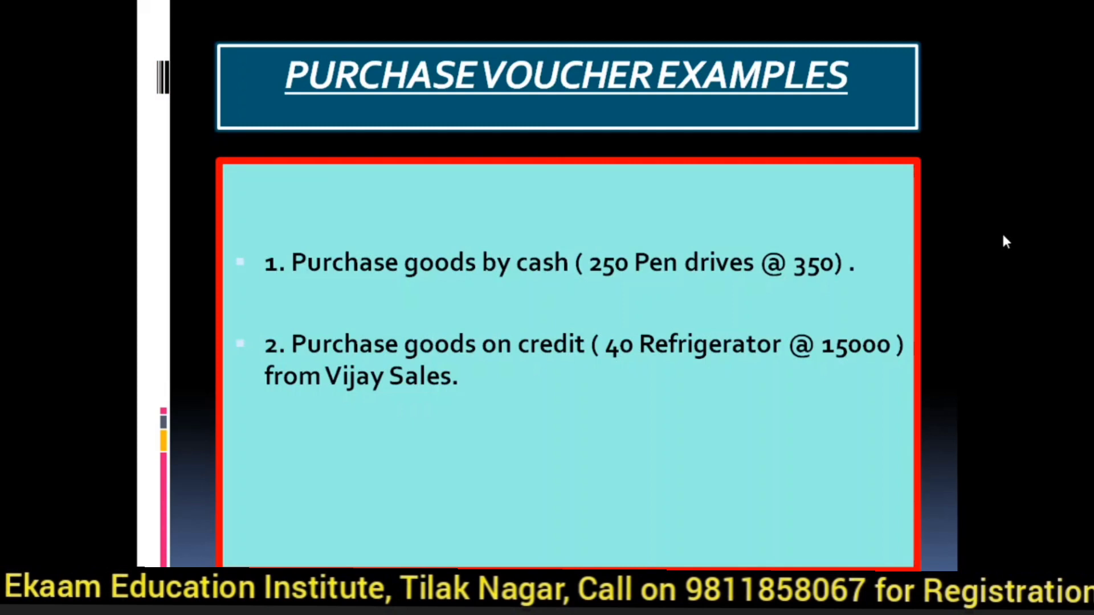
key(alt+Tab)
key(alt+c)
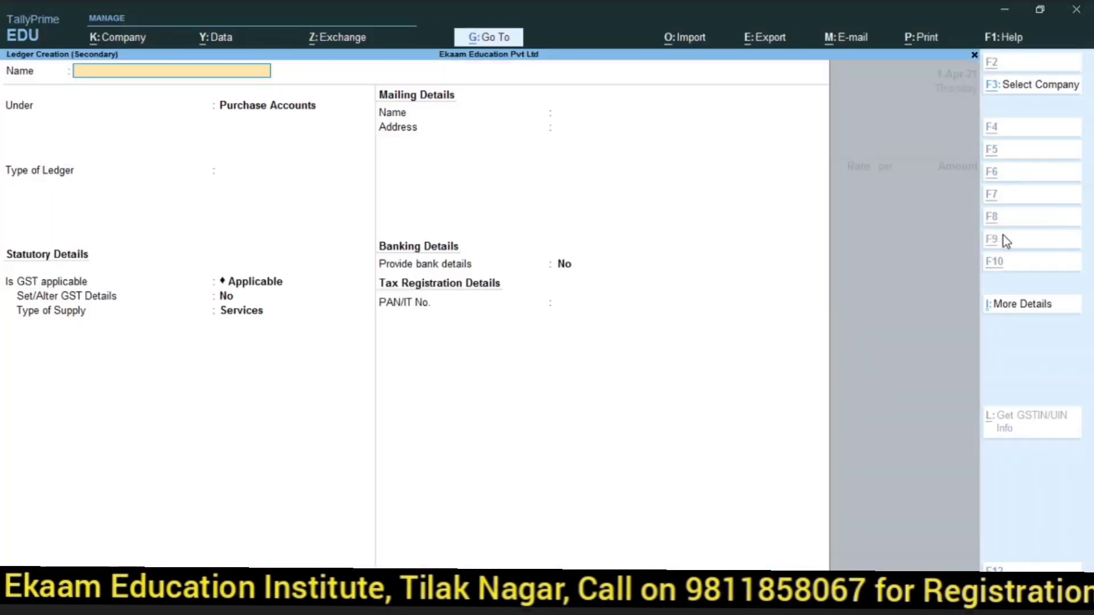
text(Vijay Sale)
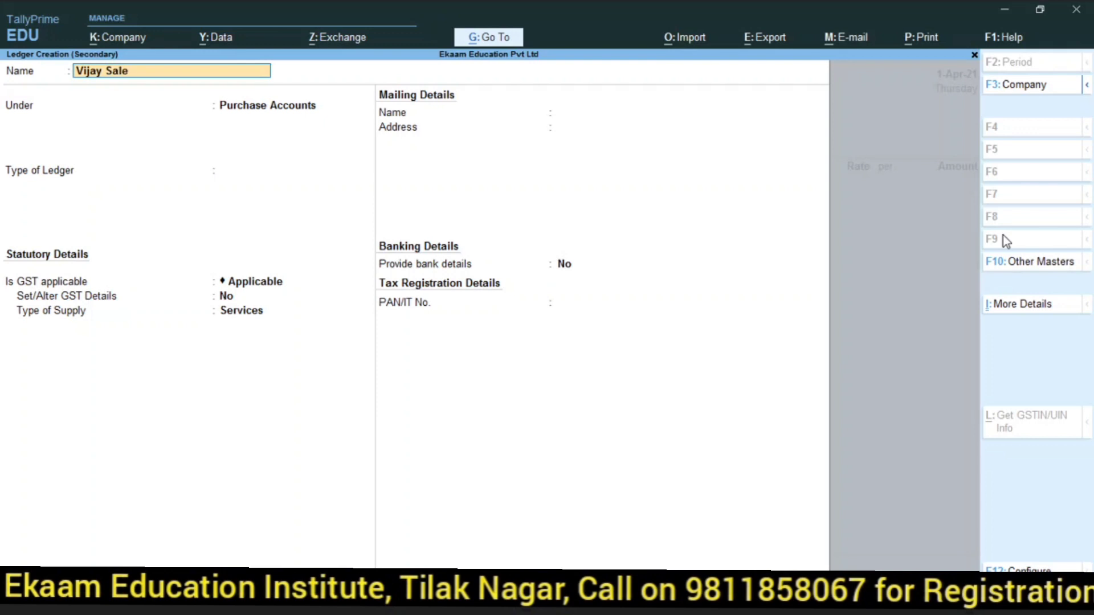
text(s)
key(Return)
text(Cre)
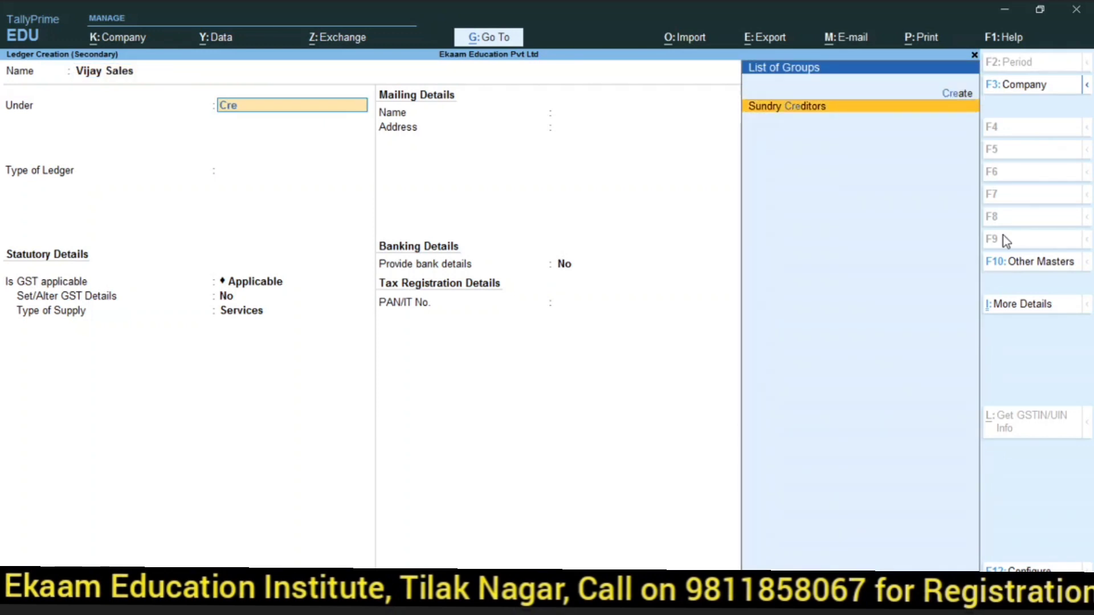
key(Return)
key(ctrl+a)
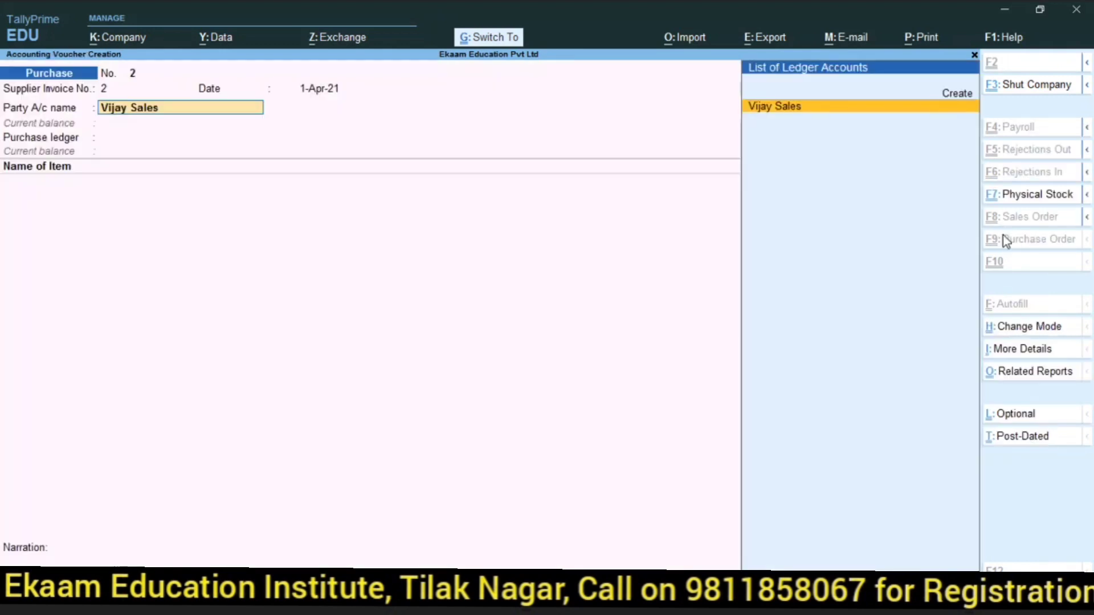
Confirm Vijay Sales as the party account, leaving all receipt details blank and the party details at their defaults
key(Return)
key(Return)
key(Return)
key(Return)
key(Return)
key(Return)
key(Return)
key(Return)
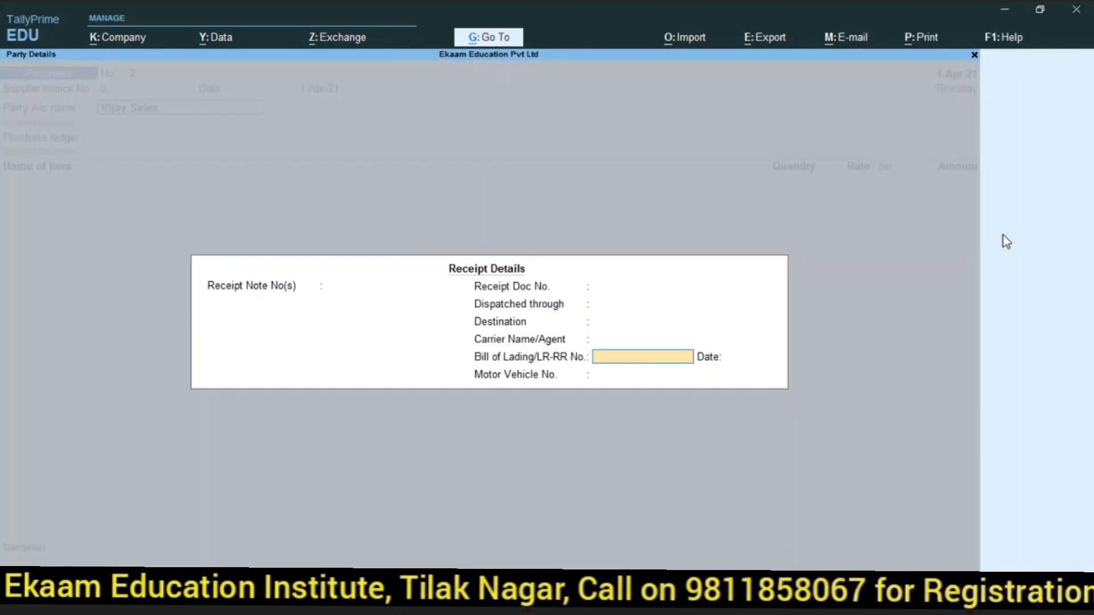
key(Return)
key(Return)
key(Return)
key(Return)
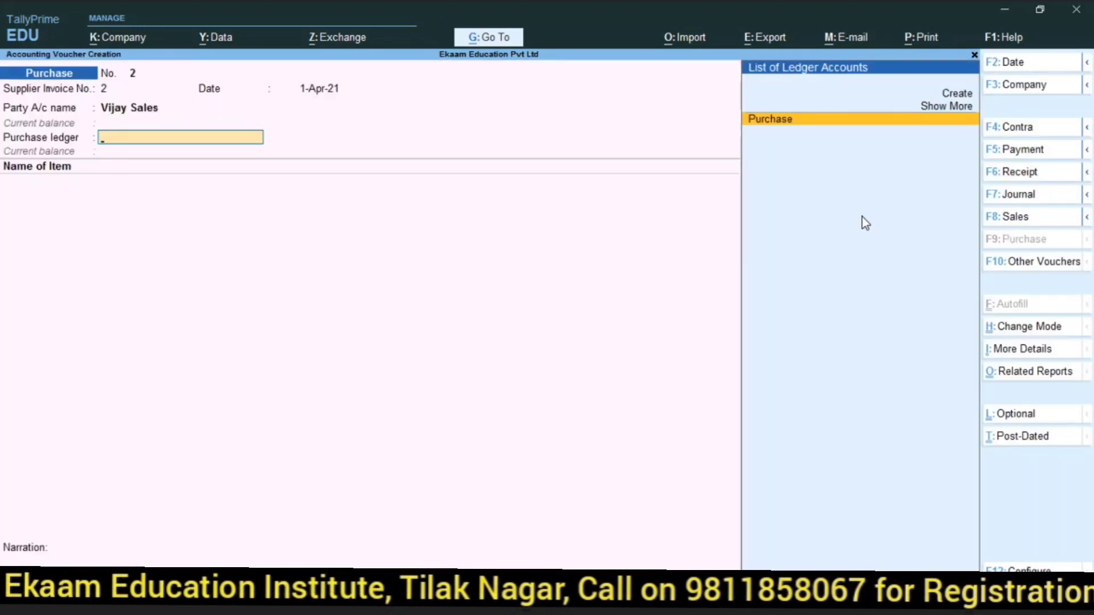
Choose Purchase as the purchase ledger and accept the default tax classification
key(Return)
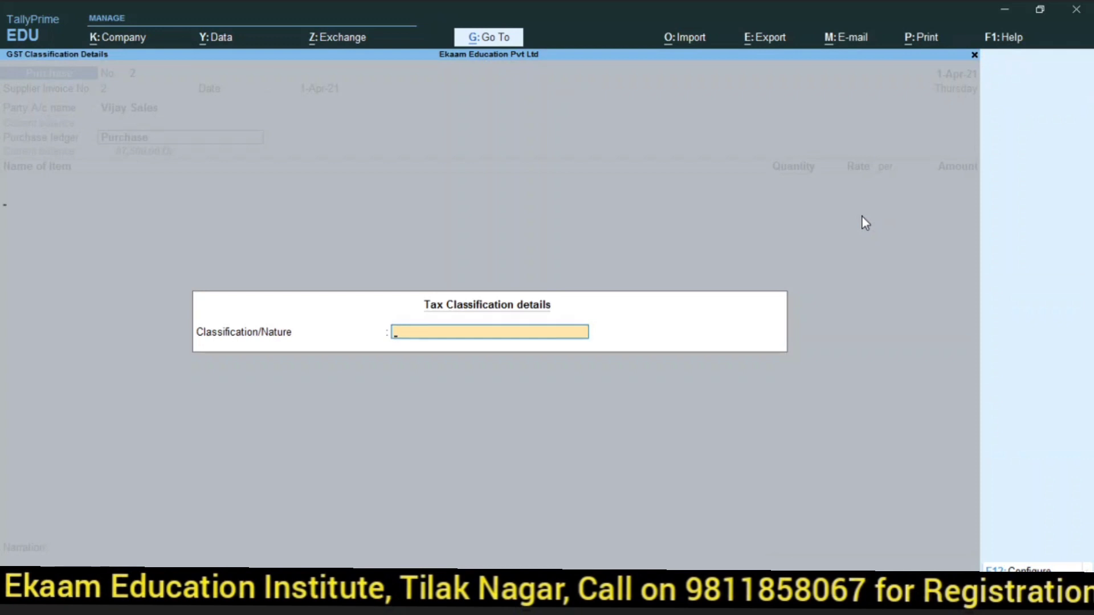
key(Return)
Create a stock item named "Ref" under Primary with the unit pcs, and leave its description blank
key(alt+Tab)
key(alt+Tab)
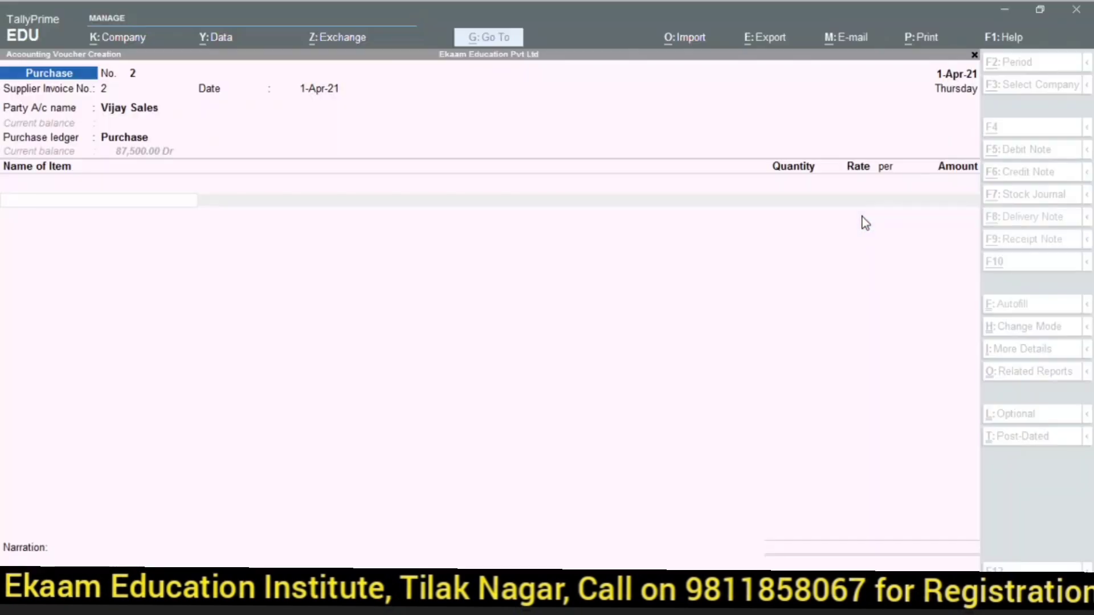
key(alt+c)
text(Re)
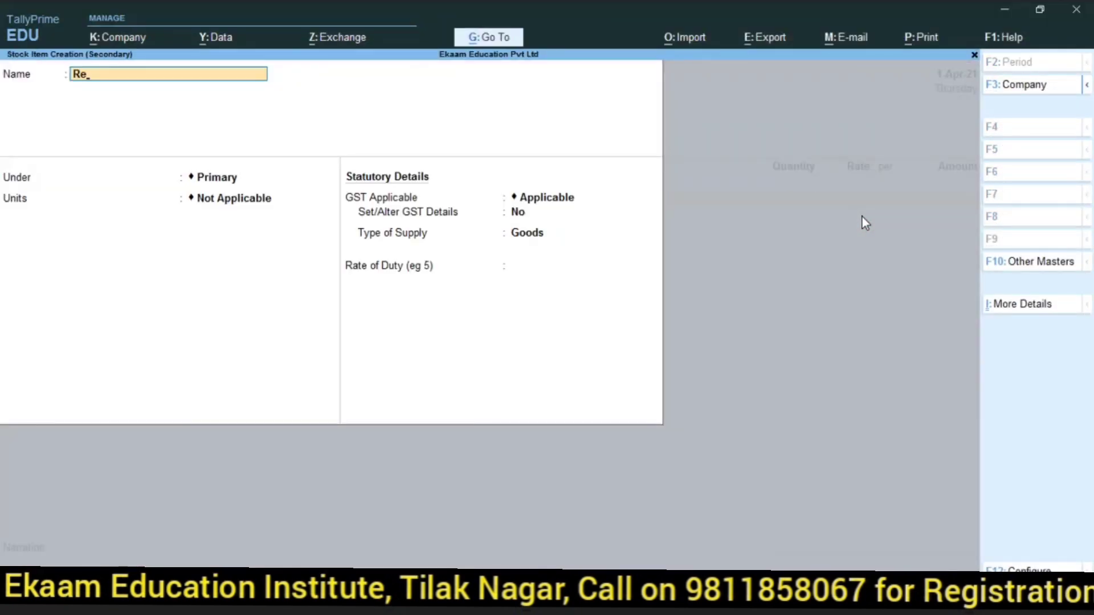
text(f)
key(Return)
key(Return)
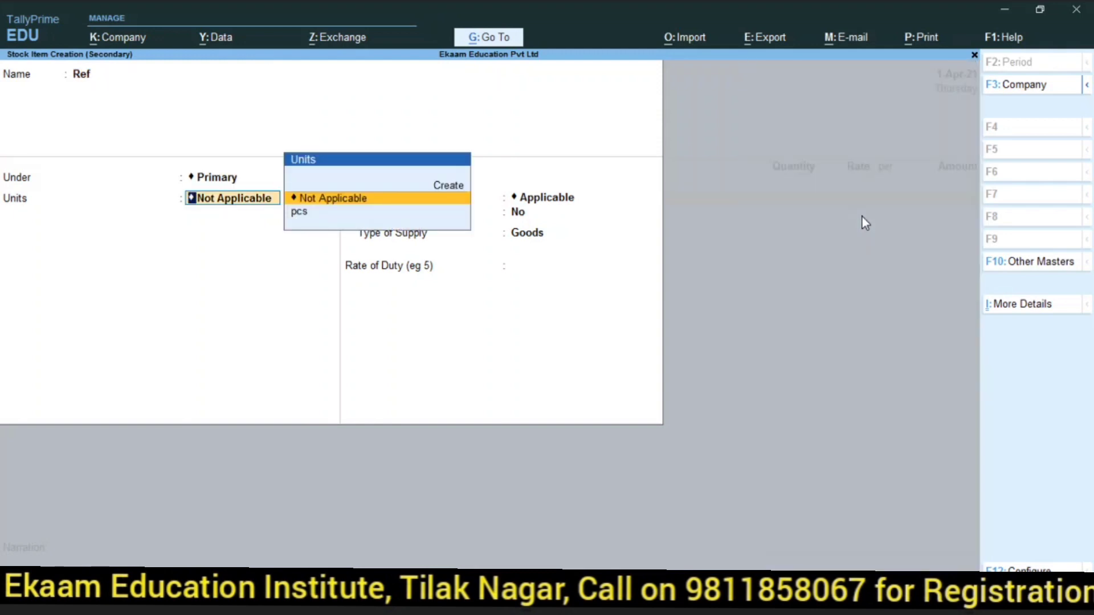
key(Down)
key(Return)
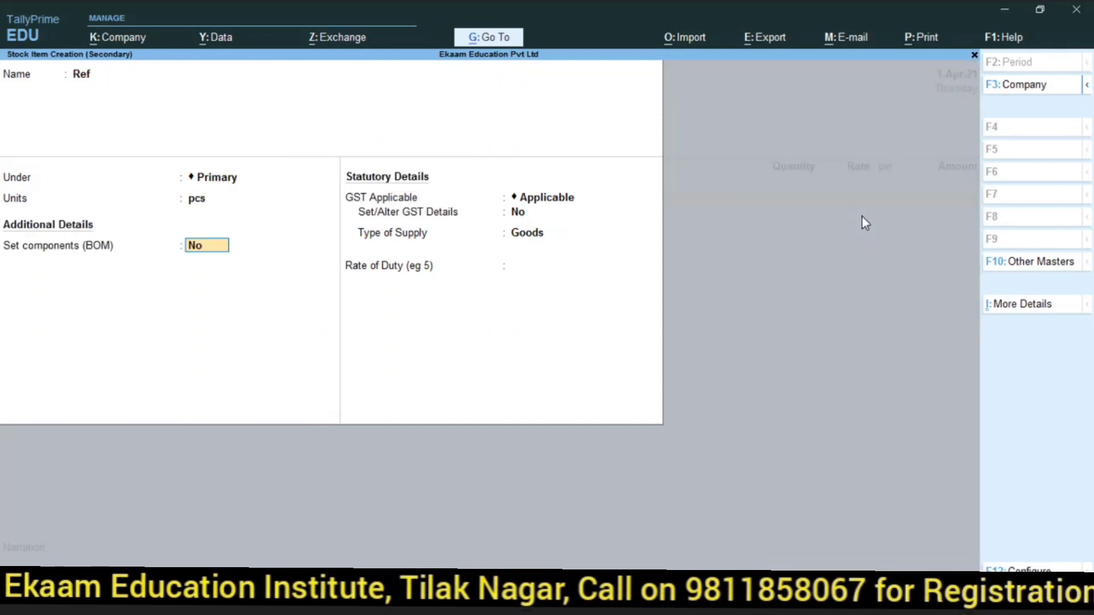
key(ctrl+a)
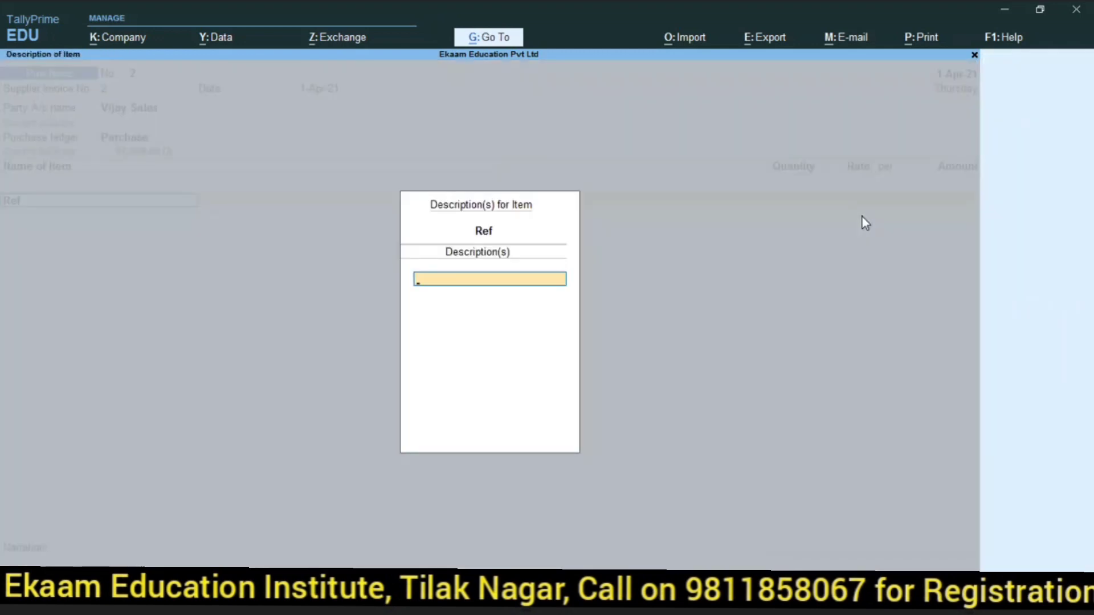
key(Return)
Enter a quantity of 40 pcs at a rate of 15000 for the Ref item
key(alt+Tab)
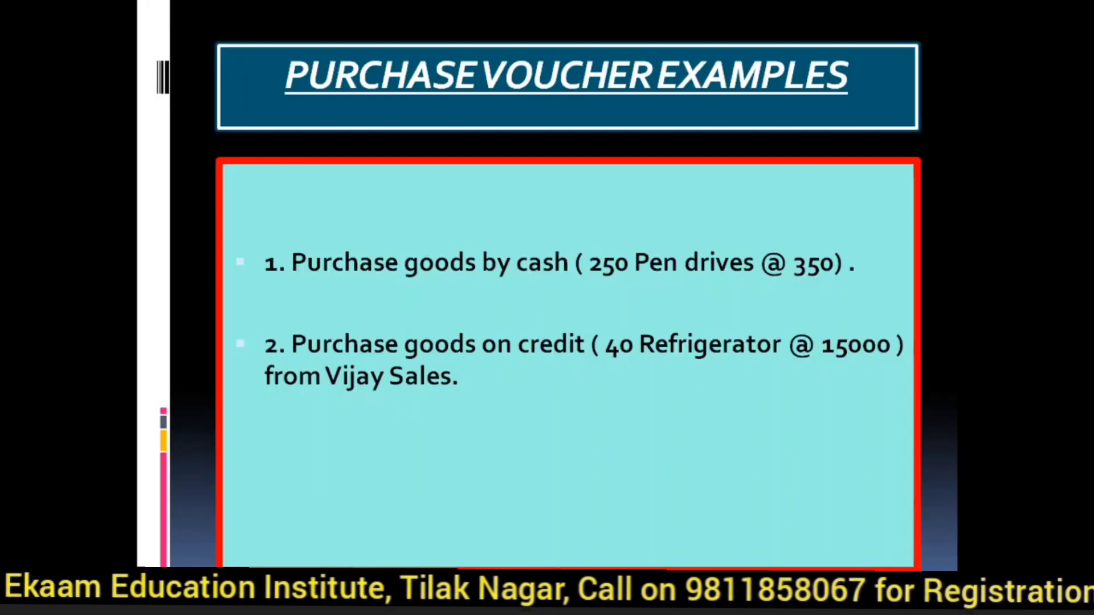
key(alt+Tab)
text(40)
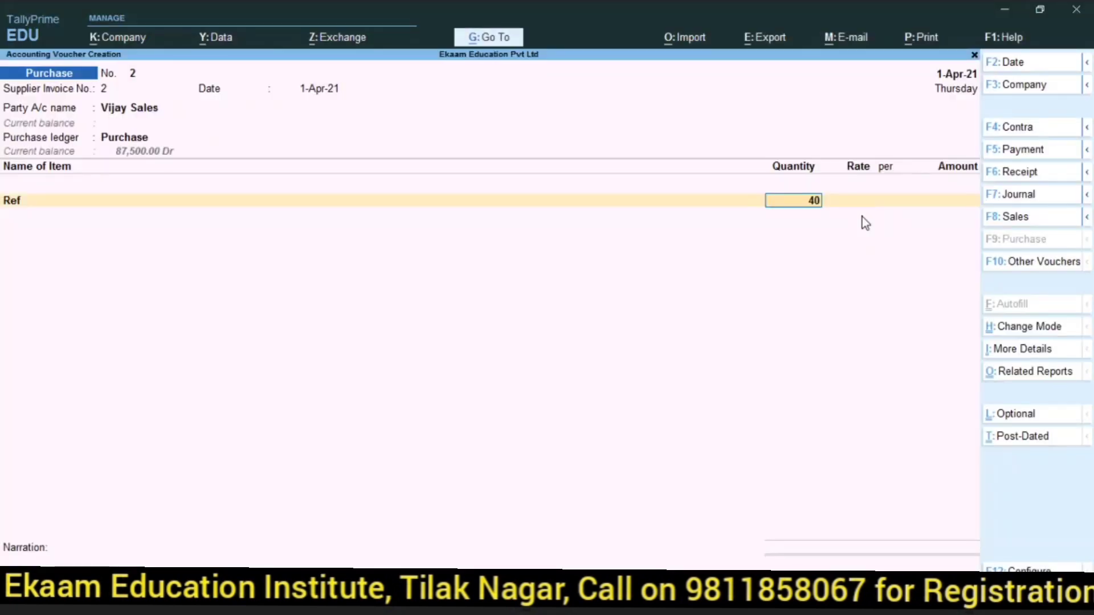
key(Return)
text(15000)
key(Return)
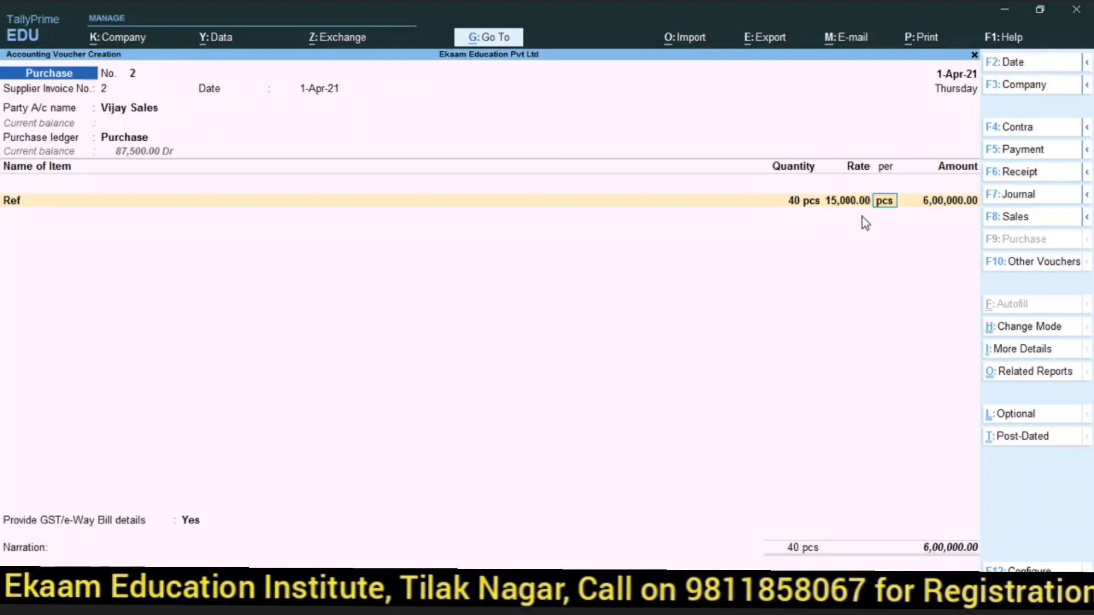
key(Return)
key(Return)
End the item list, set Provide GST/e-Way Bill details to No, and accept the Vijay Sales credit purchase voucher without a narration
key(Return)
key(Up)
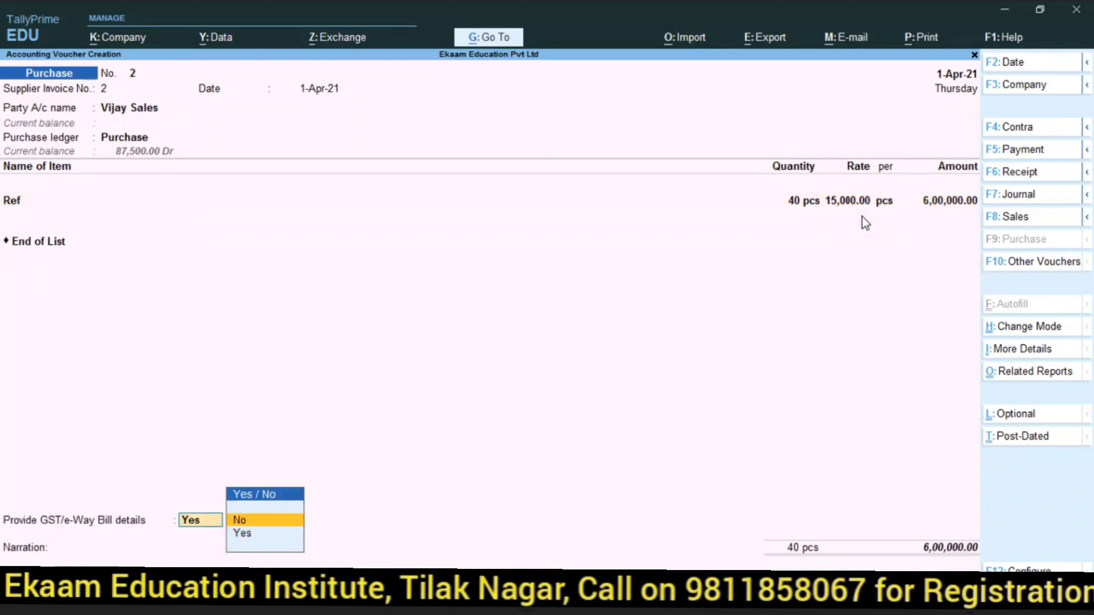
key(Return)
key(Return)
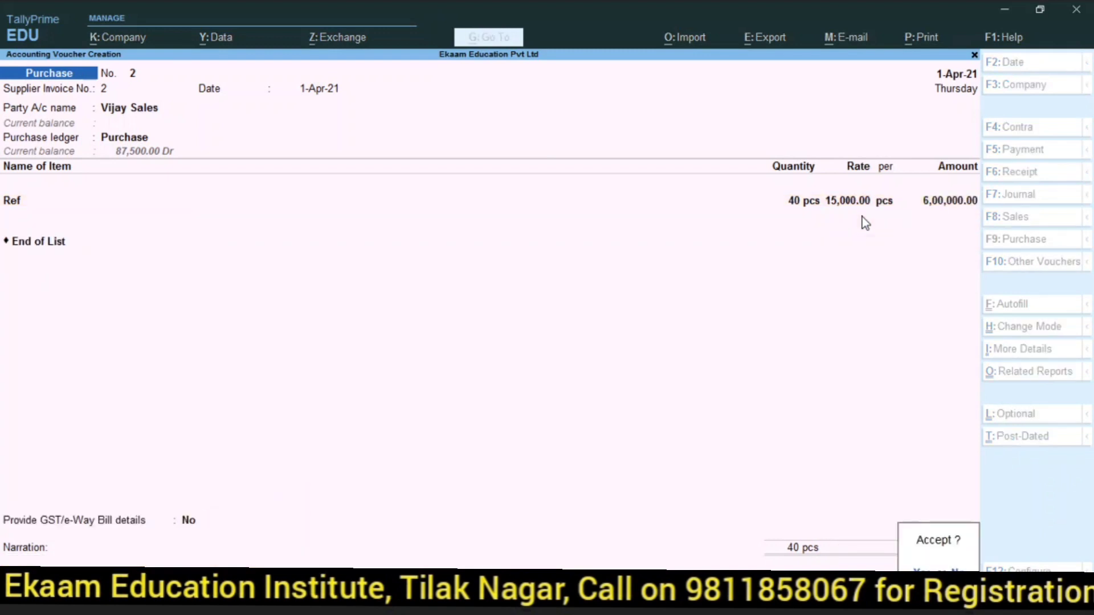
key(Return)
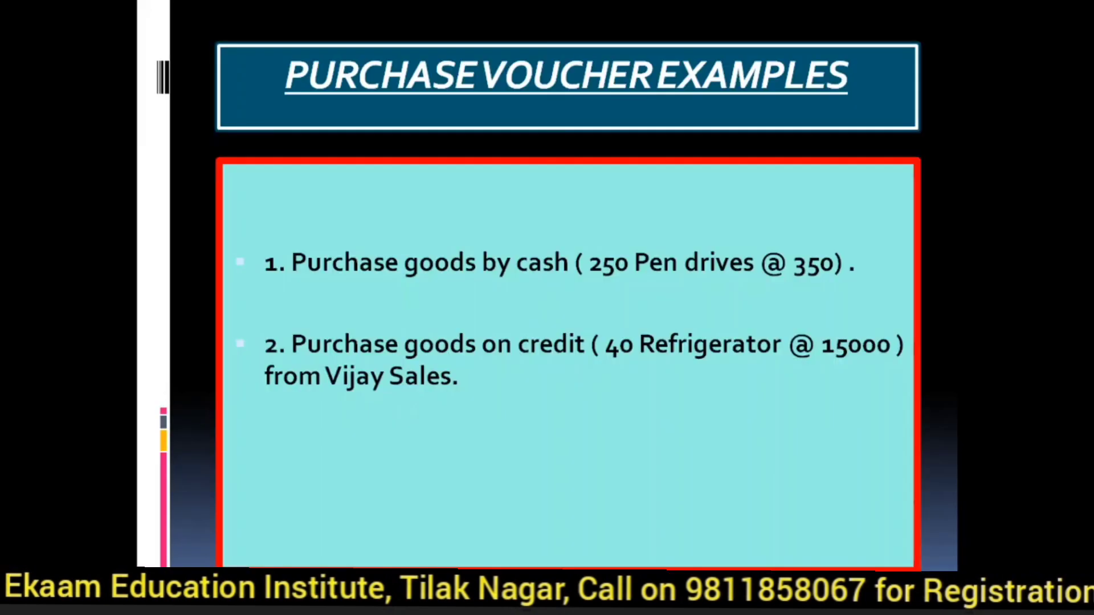
Advance the slideshow to the Sales Voucher Examples slide and switch back to TallyPrime
key(Right)
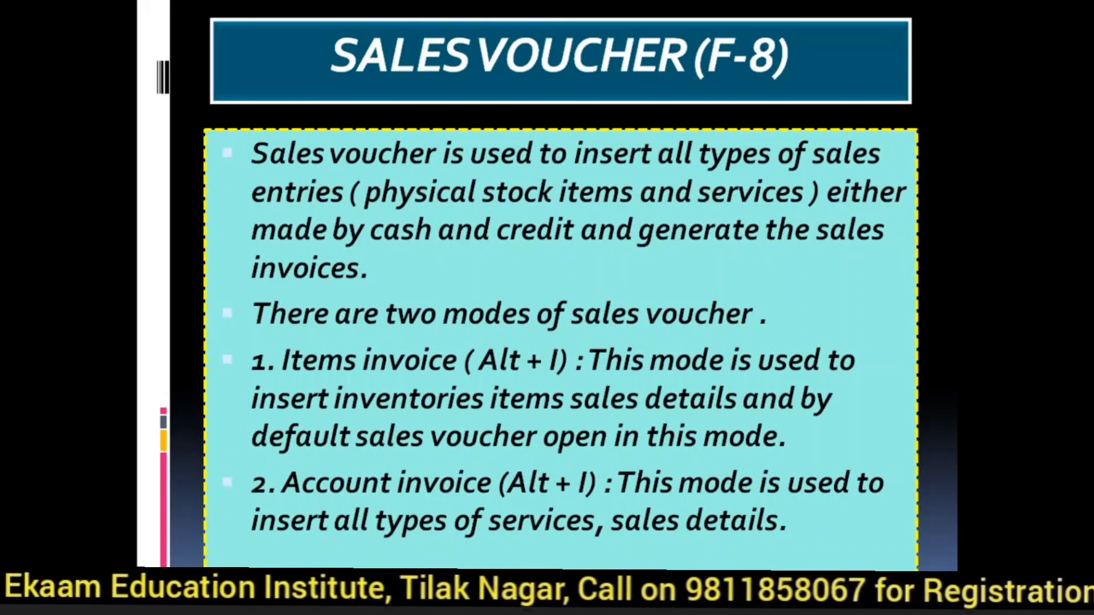
key(Right)
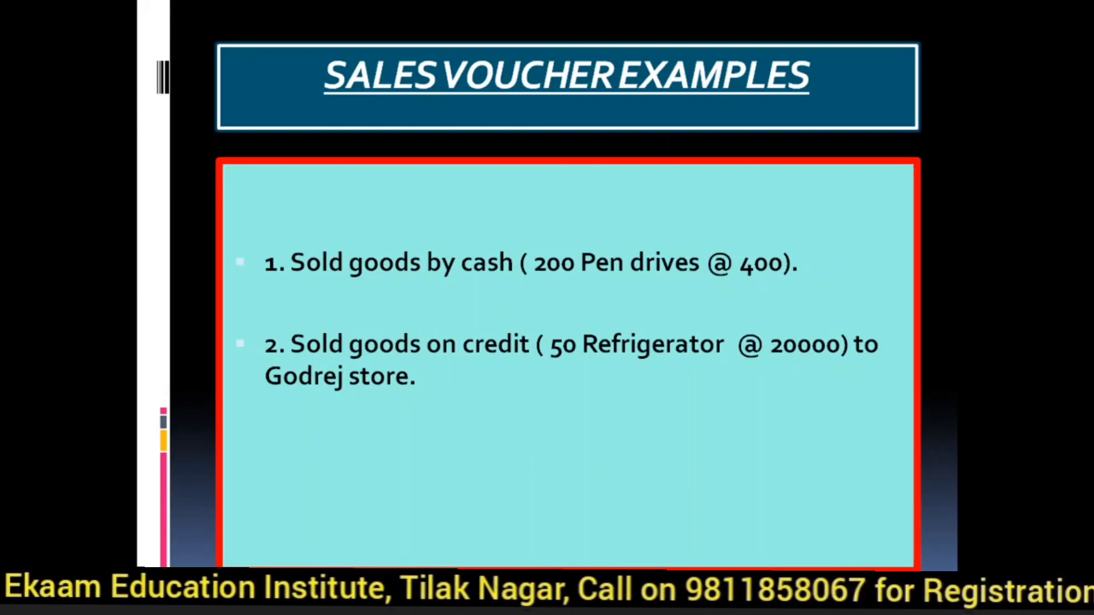
key(alt+Tab)
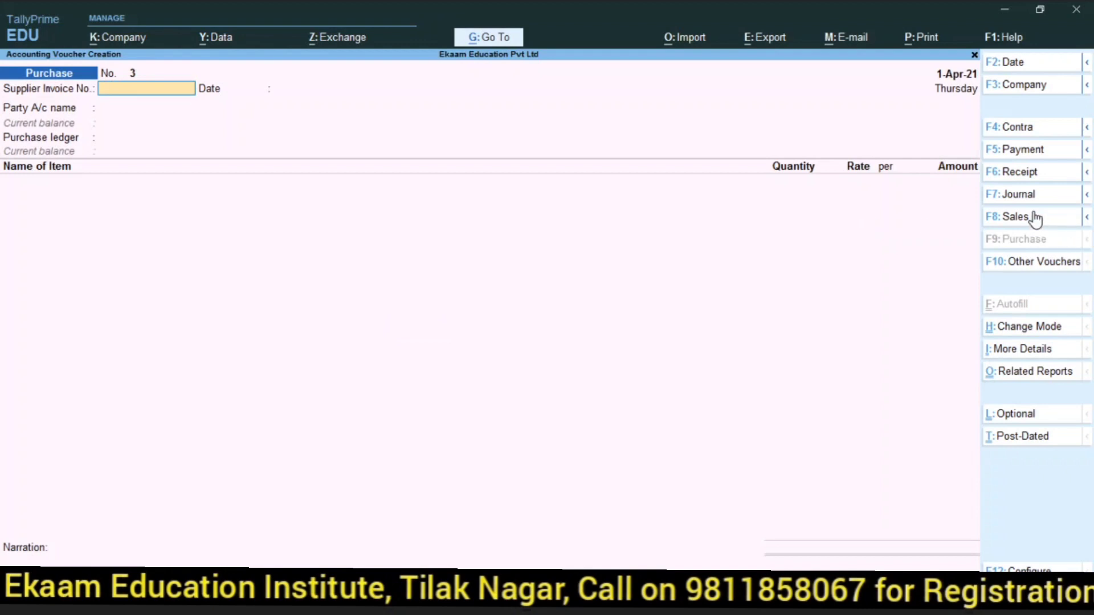
Start a Sales voucher and choose Cash as the party account
click(1035, 217)
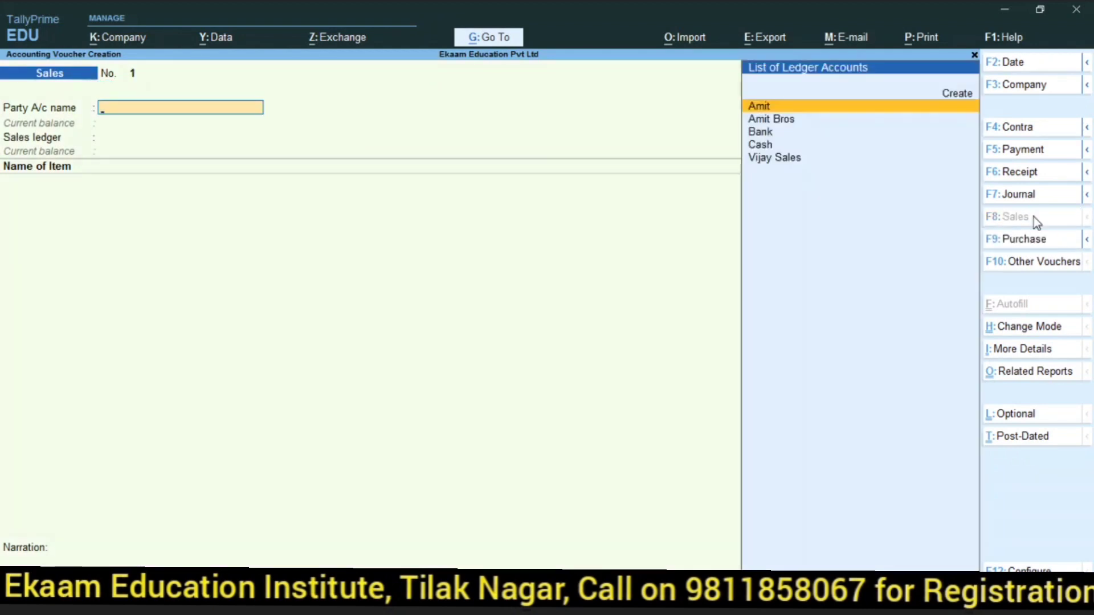
key(Down)
key(Down)
key(Down)
key(Return)
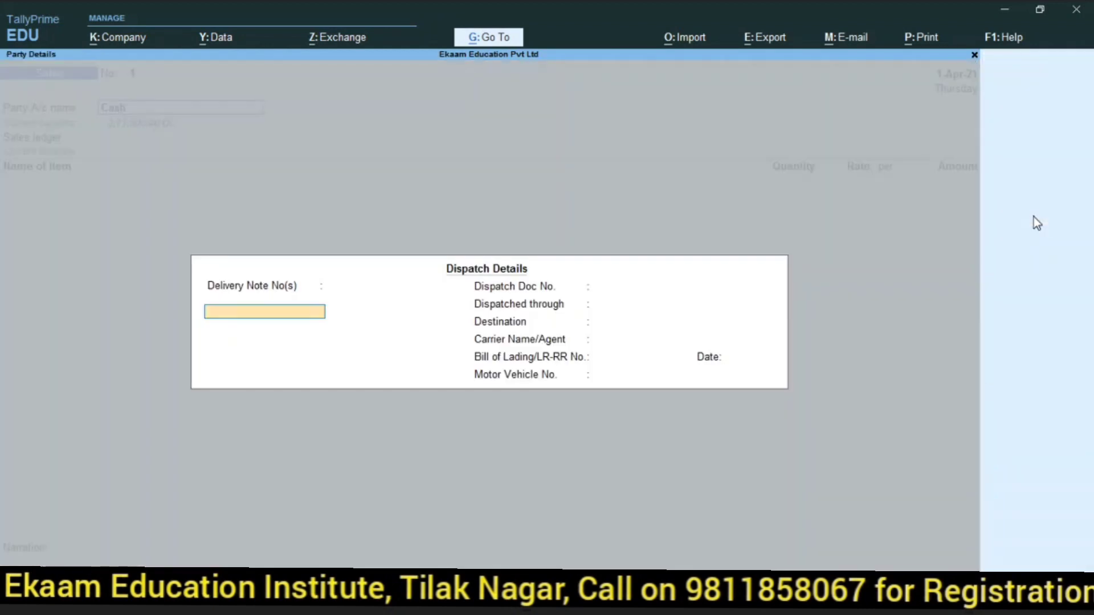
Leave the dispatch details blank and accept the default party details for the Cash sale
key(Return)
key(Return)
key(Return)
key(Return)
key(Return)
key(Return)
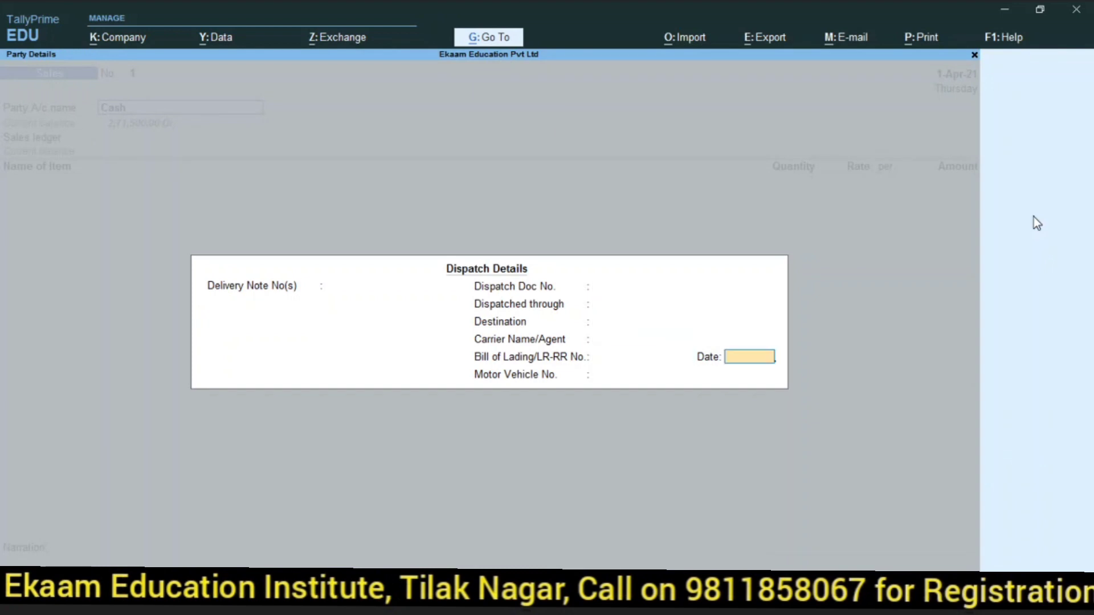
key(Return)
key(Return)
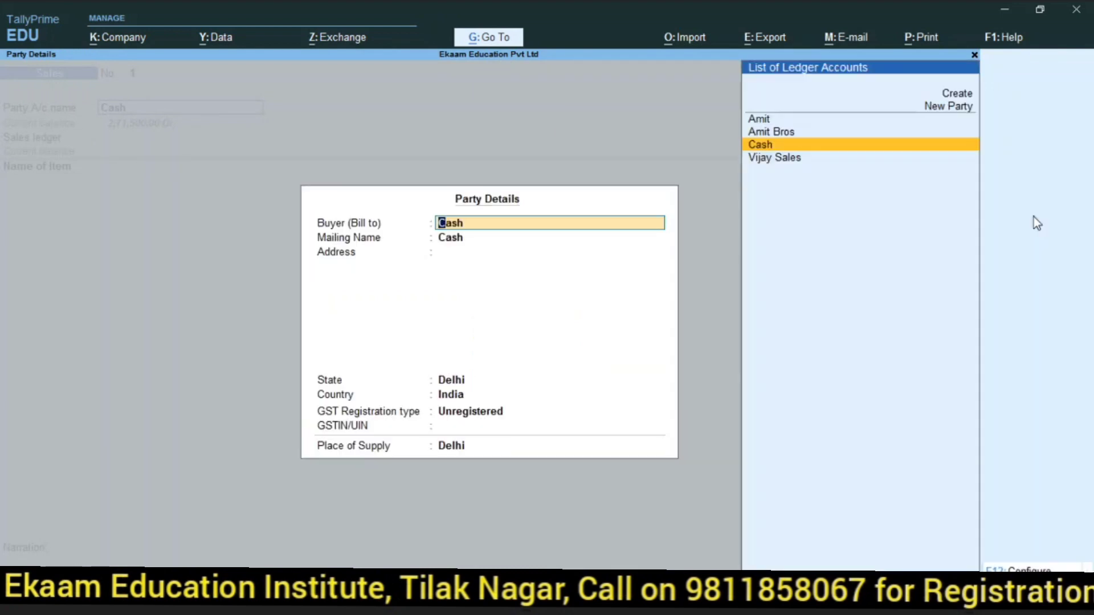
key(Return)
key(Return)
key(Return)
key(Return)
key(Return)
key(Return)
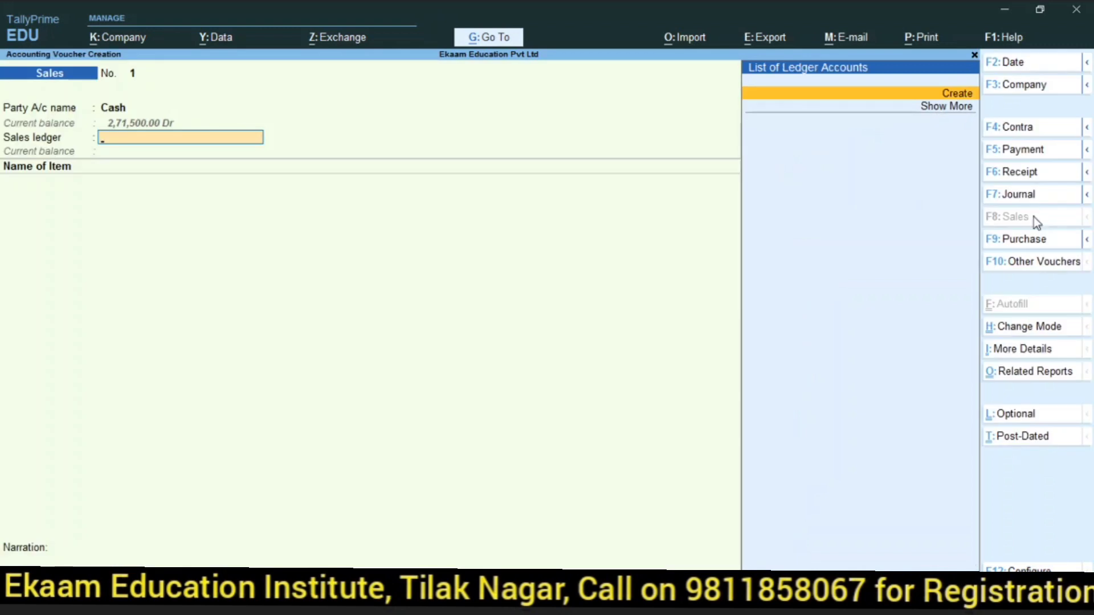
Create a sales ledger named "Sales" under Sales Accounts and use it in the voucher
key(alt+c)
text(Sales)
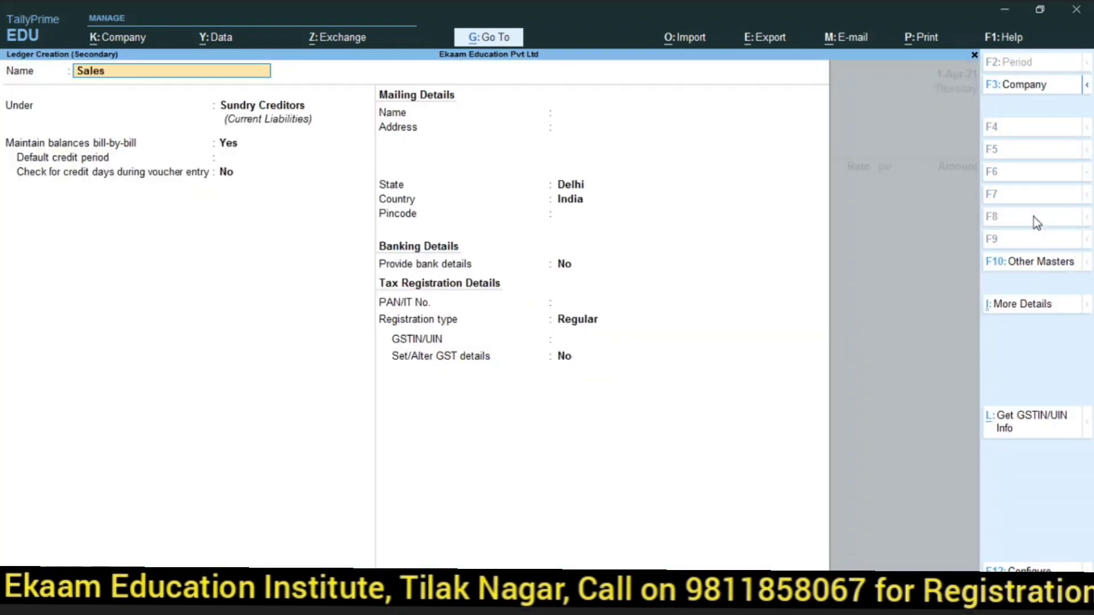
key(Return)
text(Sales)
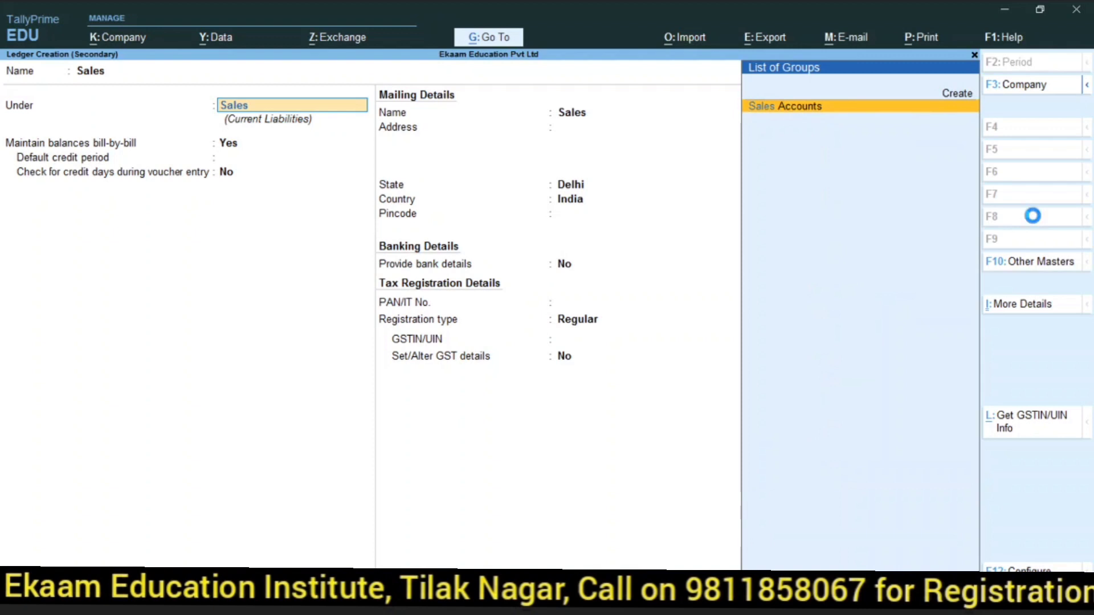
key(Return)
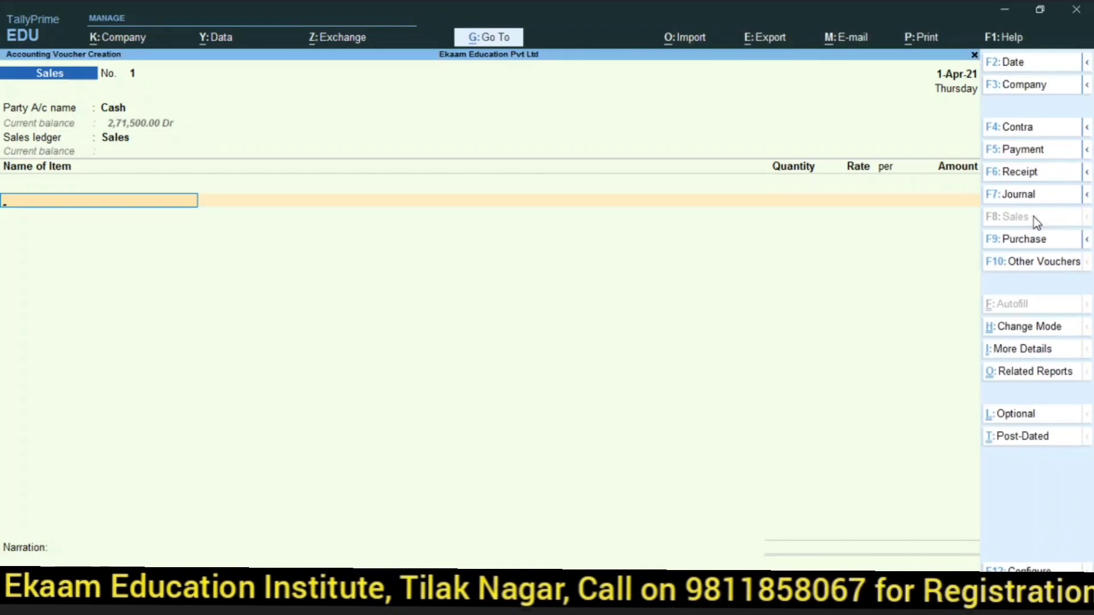
Add the Pendrive item with a quantity of 200 pcs at a rate of 400
text(Pen)
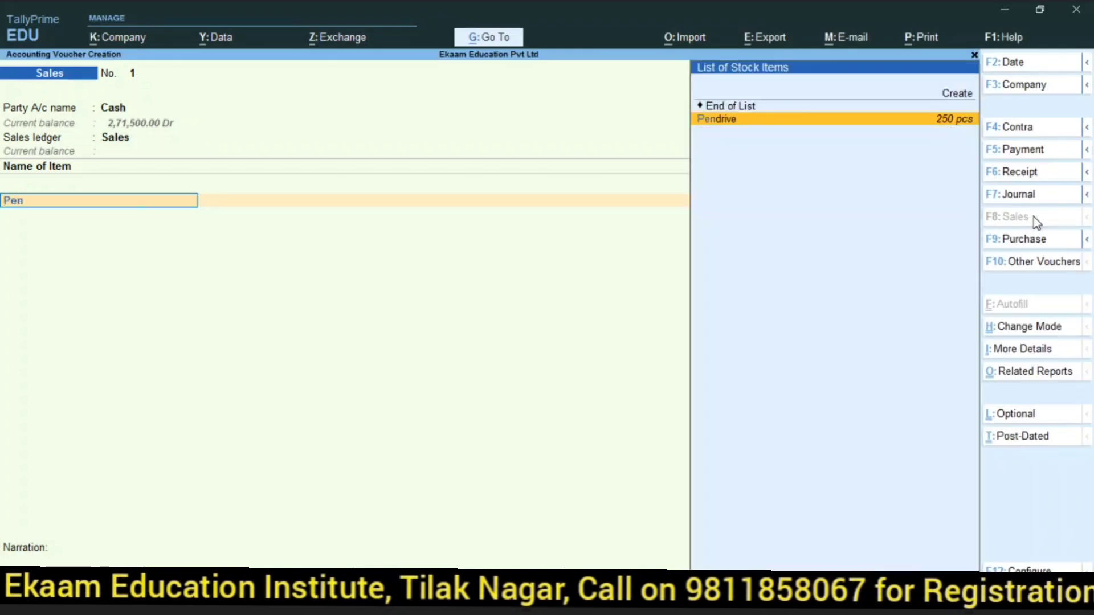
key(Return)
key(Return)
text(200)
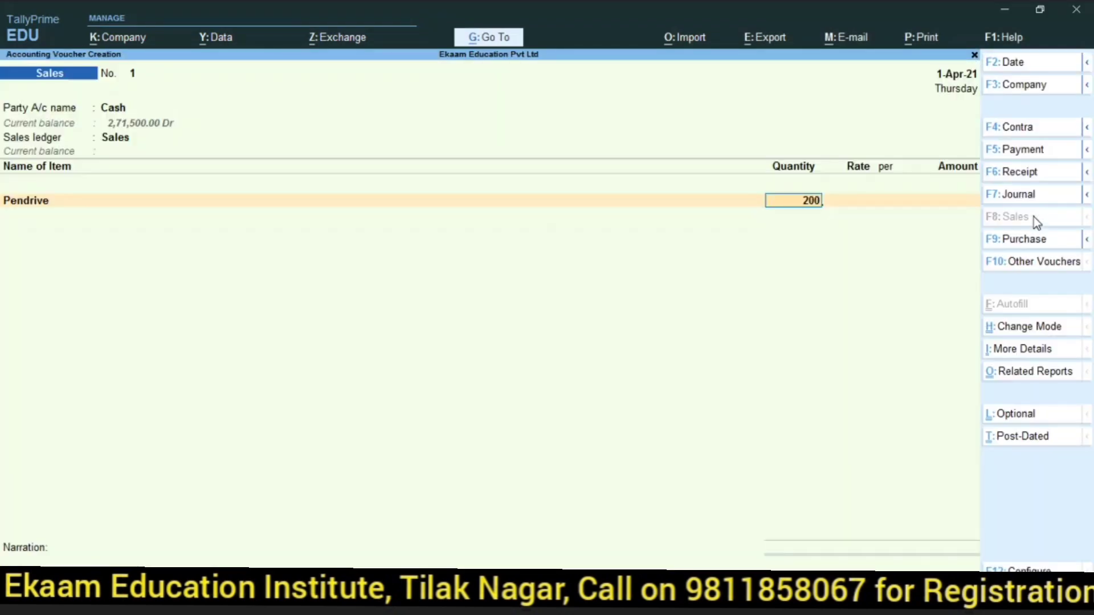
key(Return)
text(400)
key(Return)
key(Return)
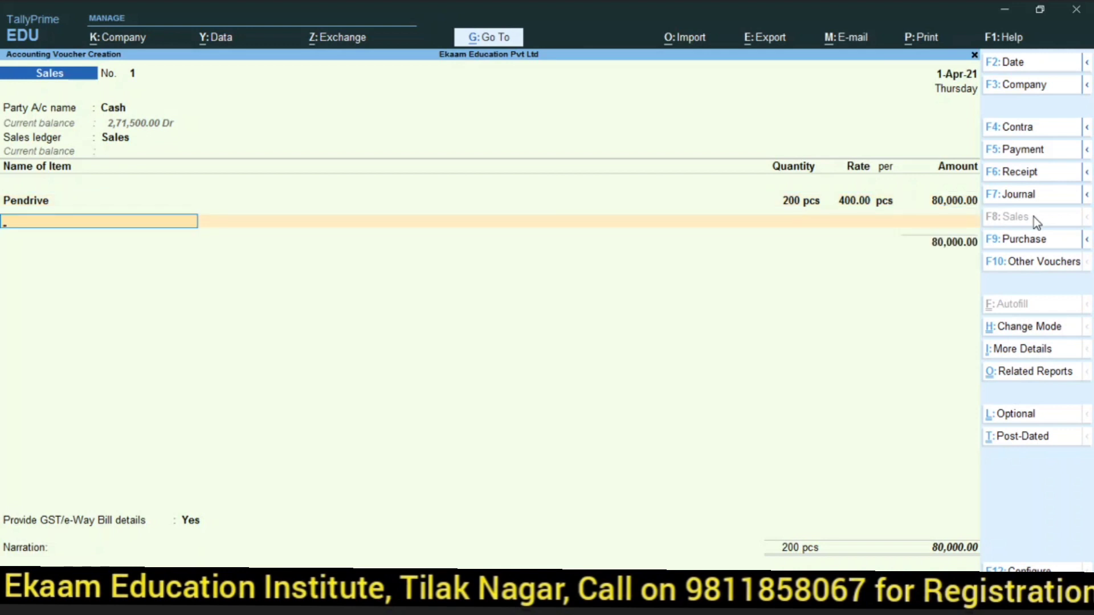
End the item list, set Provide GST/e-Way Bill details to No, and save the cash sales voucher, declining e-Way Bill generation
key(Return)
key(Return)
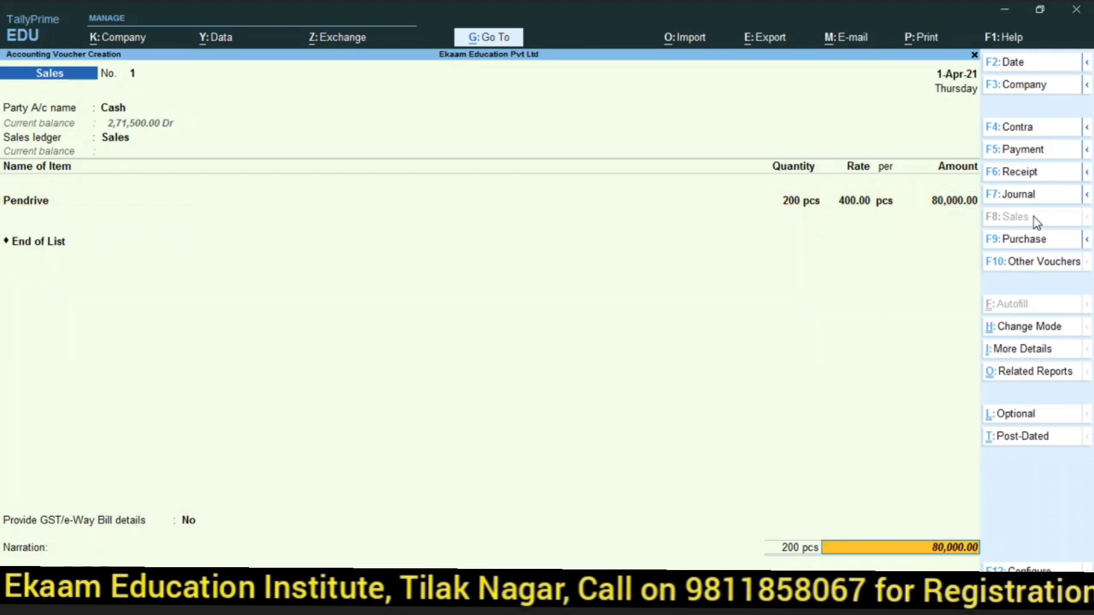
key(Return)
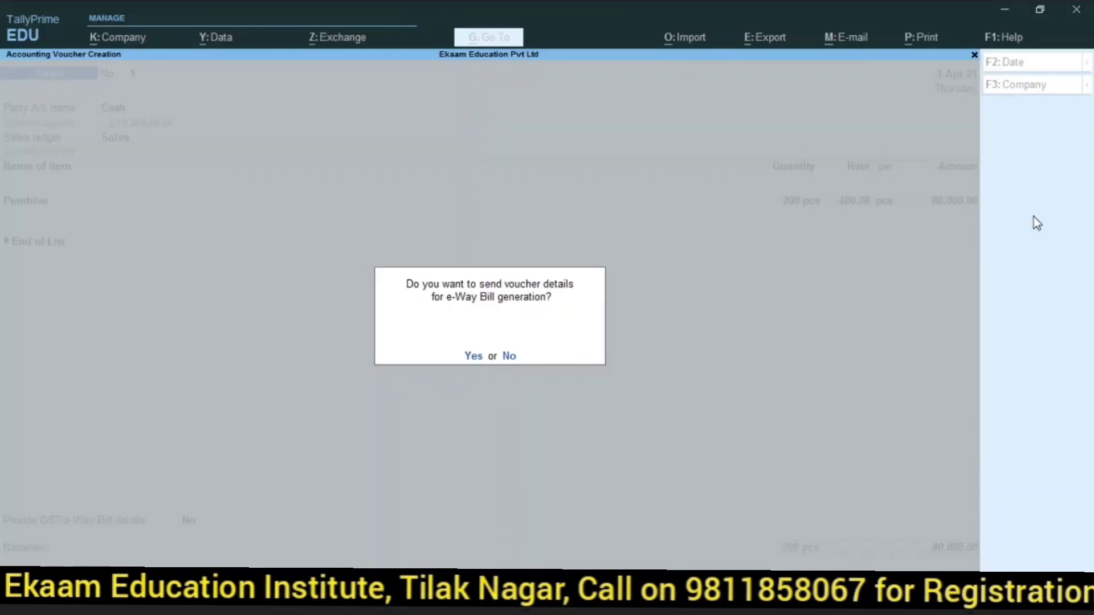
key(n)
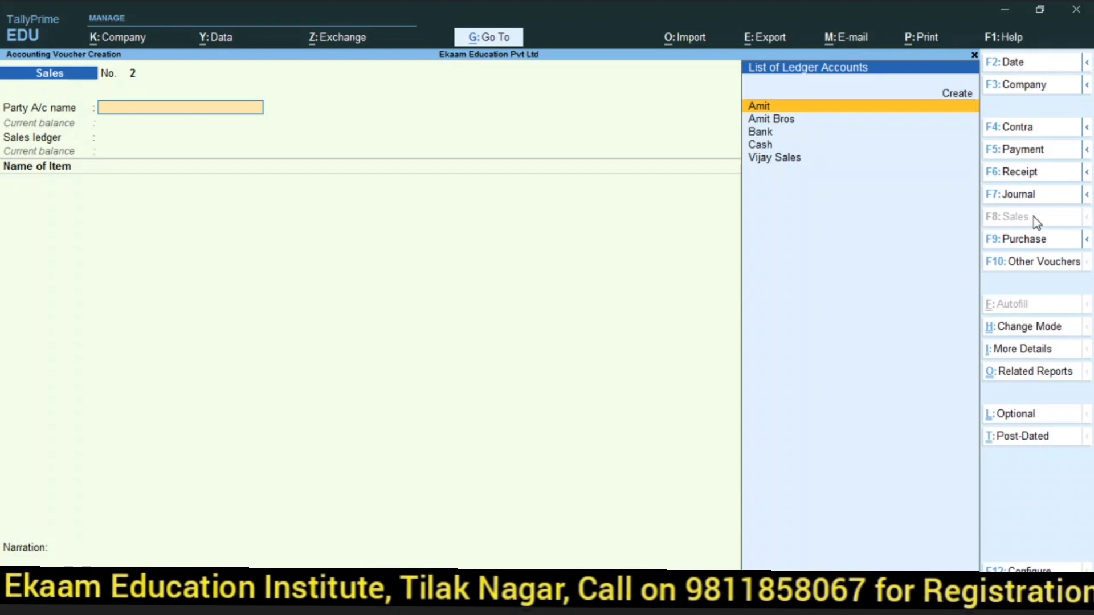
Create a party ledger named "Godrej Store" under Sundry Debtors for the second sales voucher, keeping the other ledger defaults
key(alt+c)
text(God)
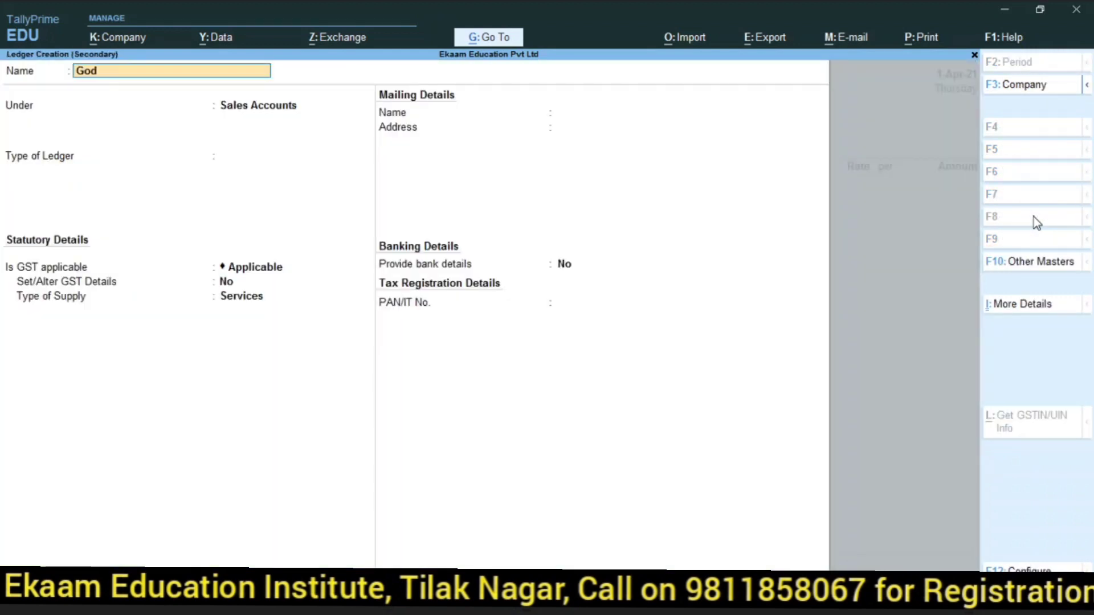
text(rej Store)
key(Return)
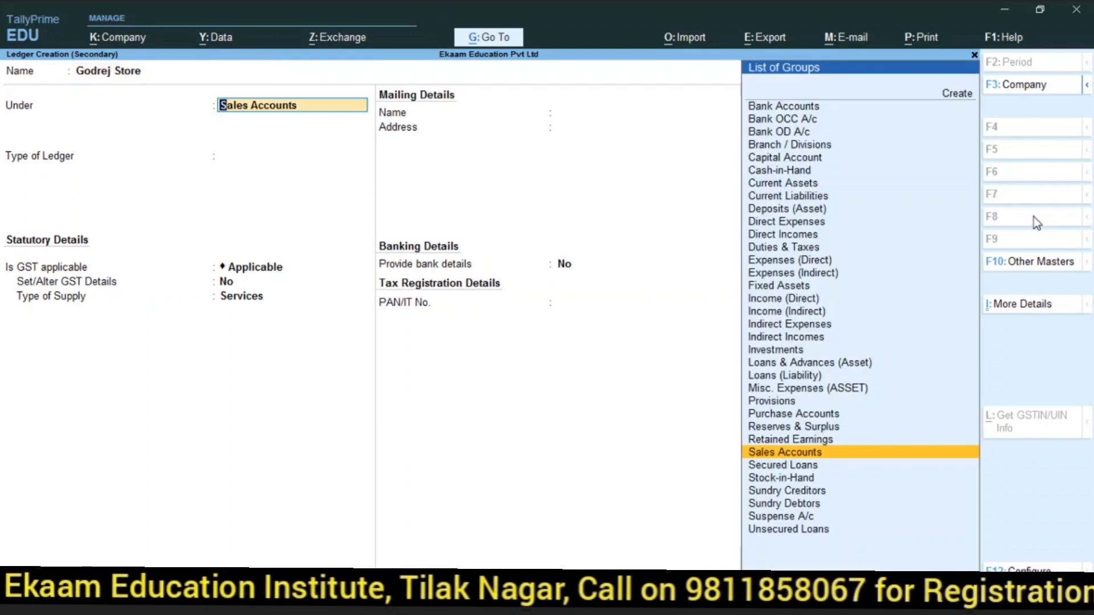
text(sund)
key(Return)
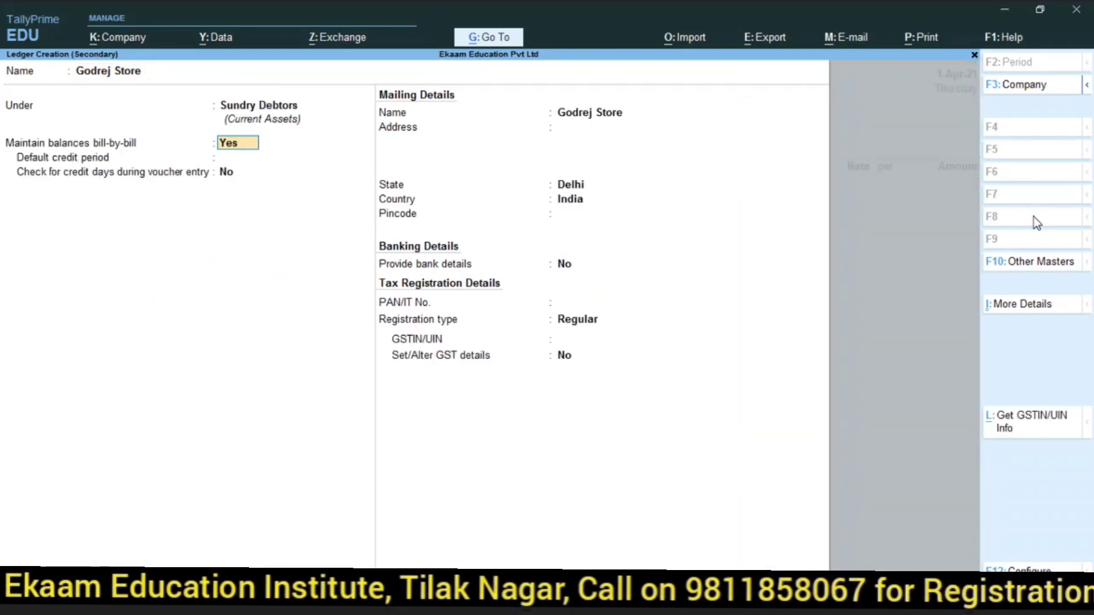
key(ctrl)
key(ctrl+a)
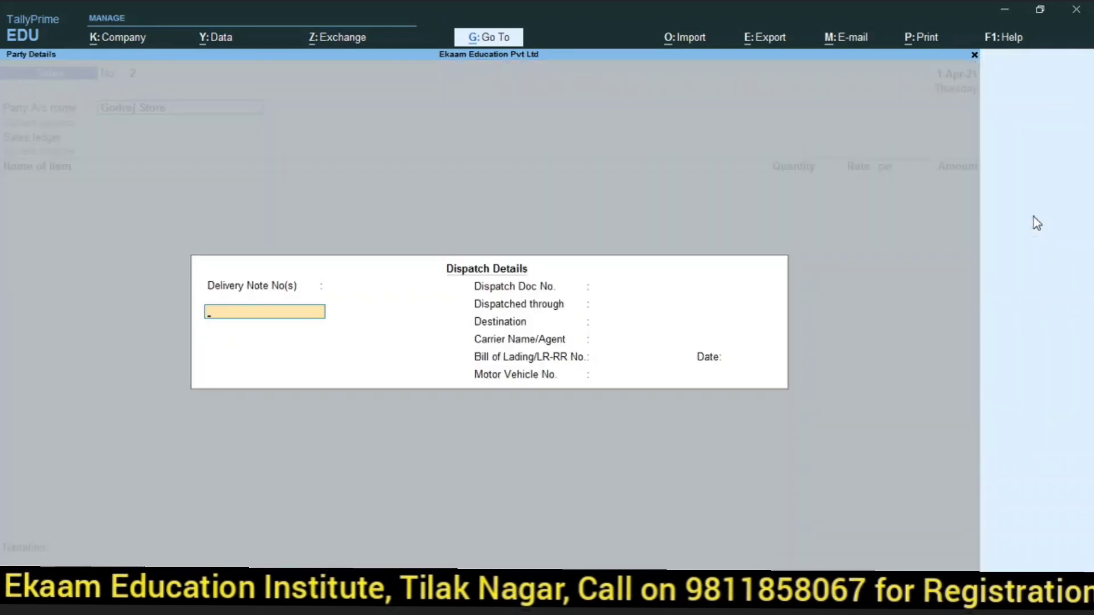
Accept blank dispatch details and default party details for Godrej Store, and choose Sales as the sales ledger with the default tax classification
key(ctrl+a)
key(Return)
key(Return)
key(Return)
key(Return)
key(Return)
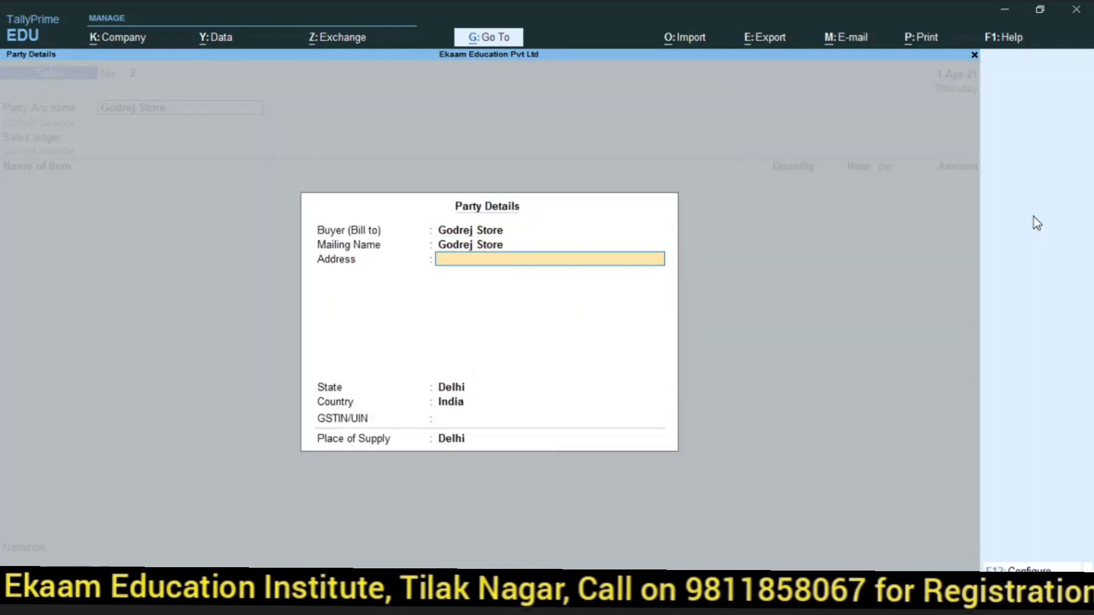
key(Return)
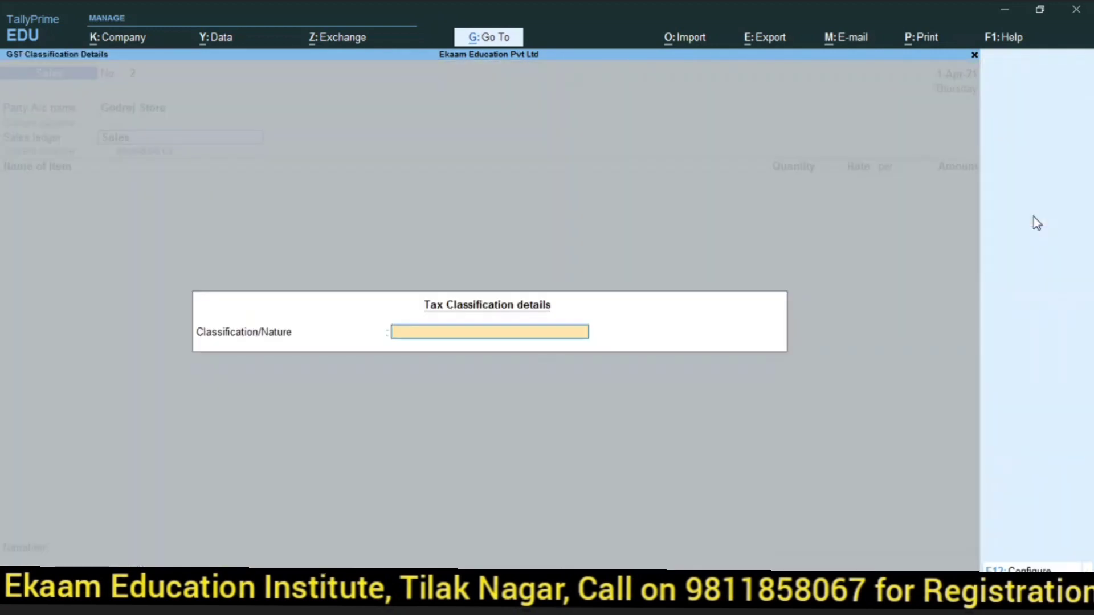
key(Return)
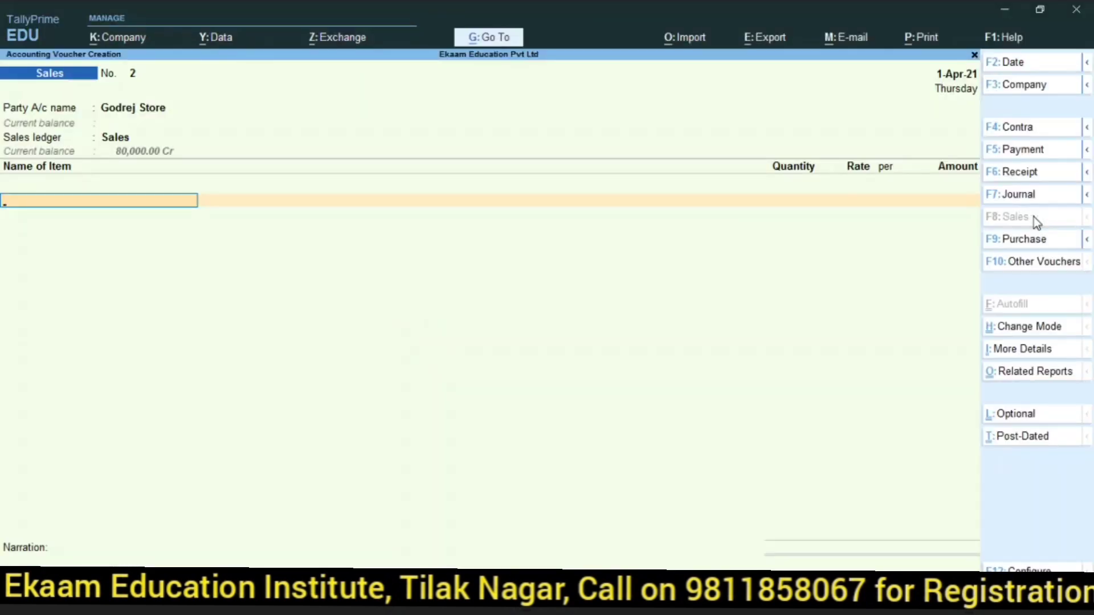
Add the Ref item to the Godrej Store sale with a quantity of 50 pcs
text(Re)
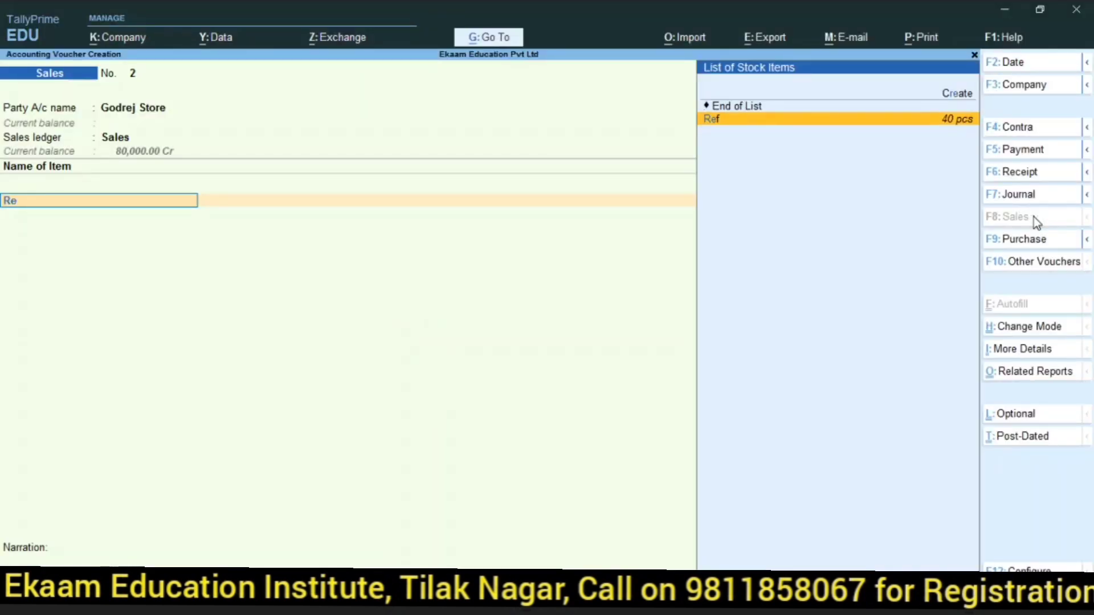
key(Return)
key(Return)
text(50)
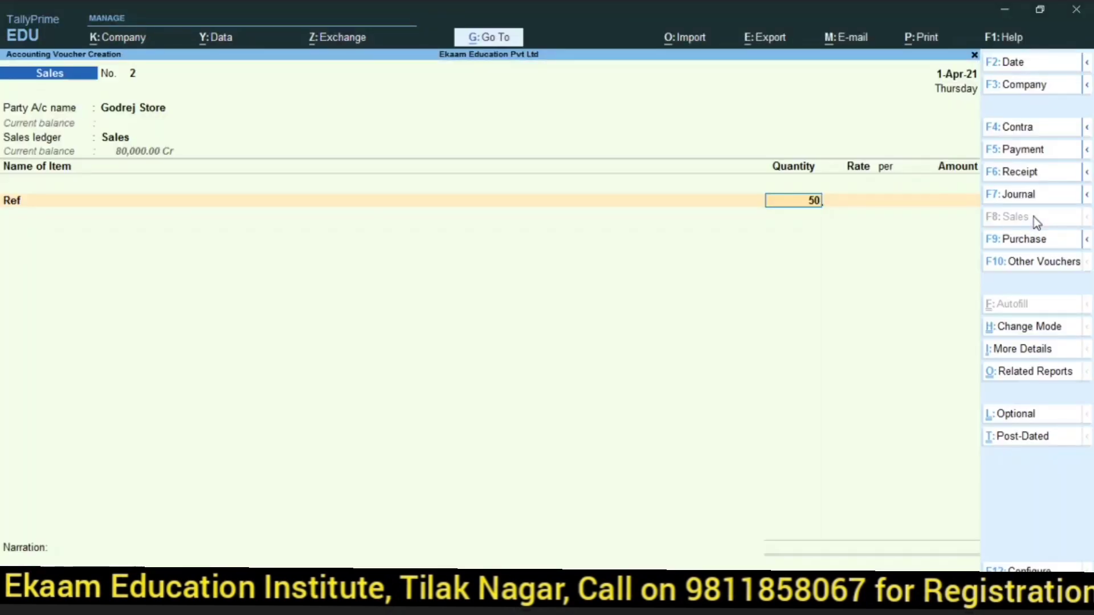
key(Return)
key(Return)
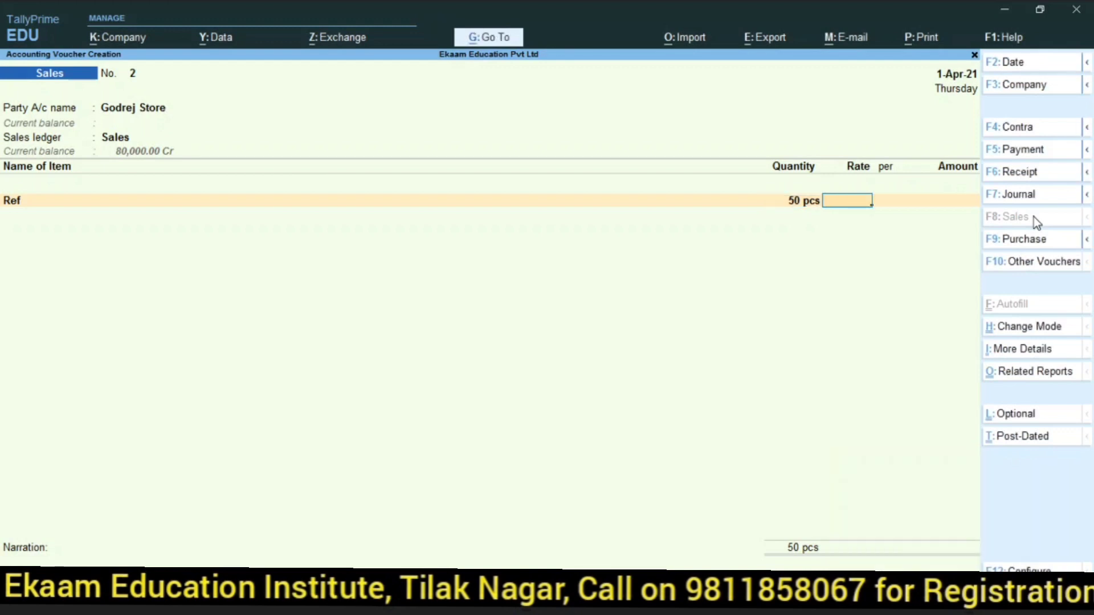
Change the Ref quantity to 30 pcs and set its rate to 20000
key(BackSpace)
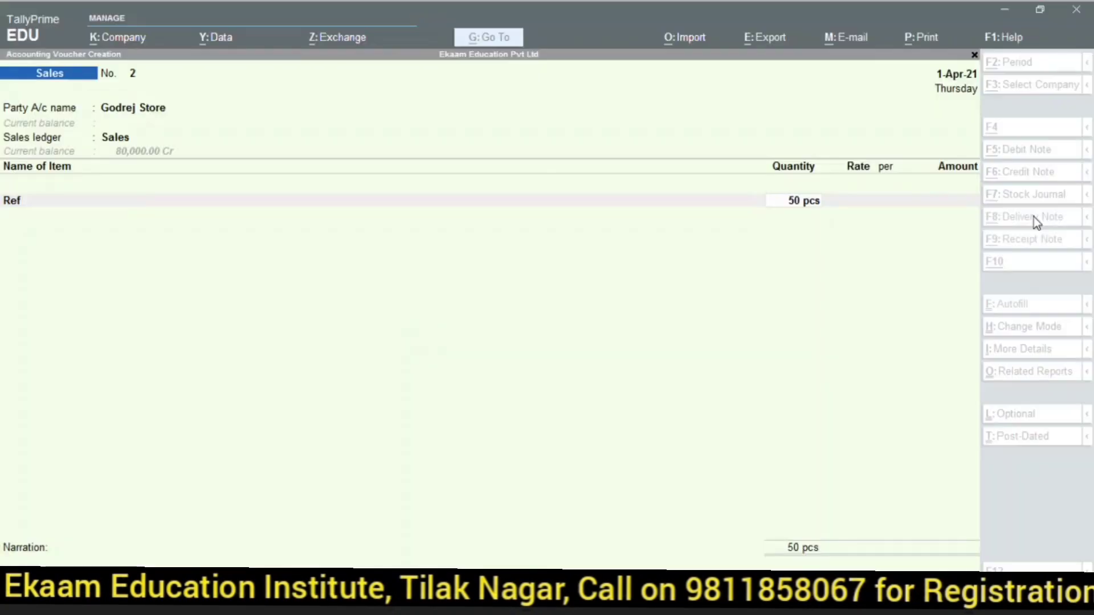
text(30)
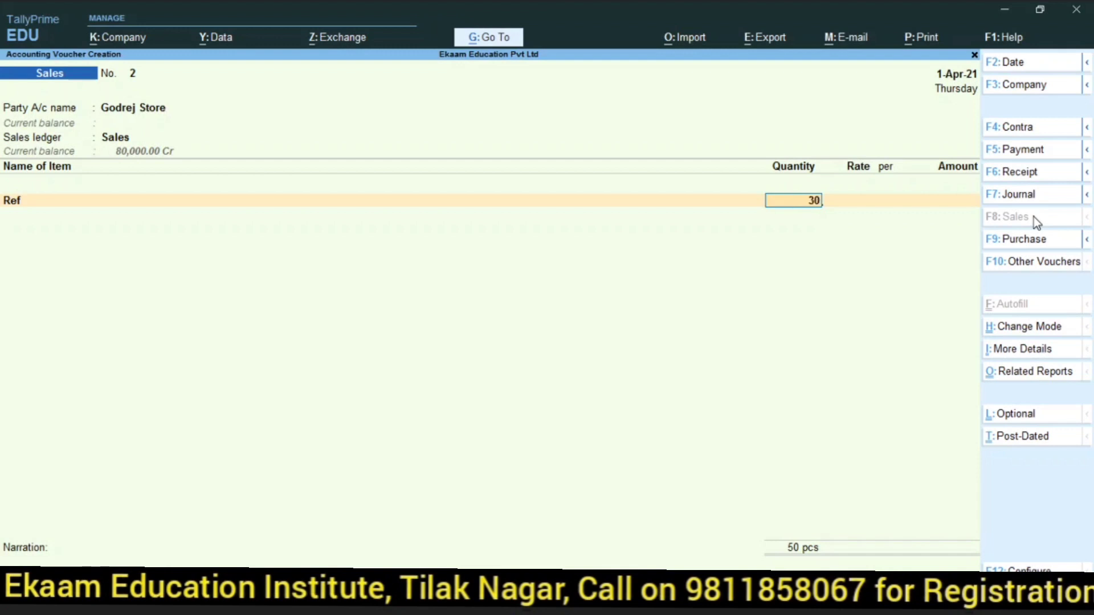
key(Return)
text(20,000)
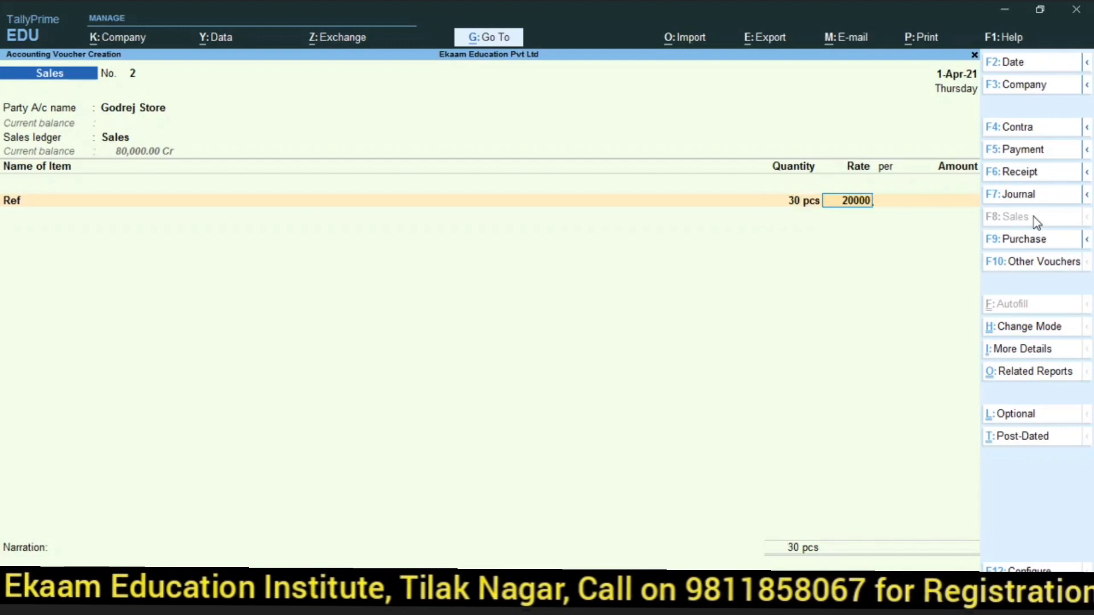
key(Return)
key(Return)
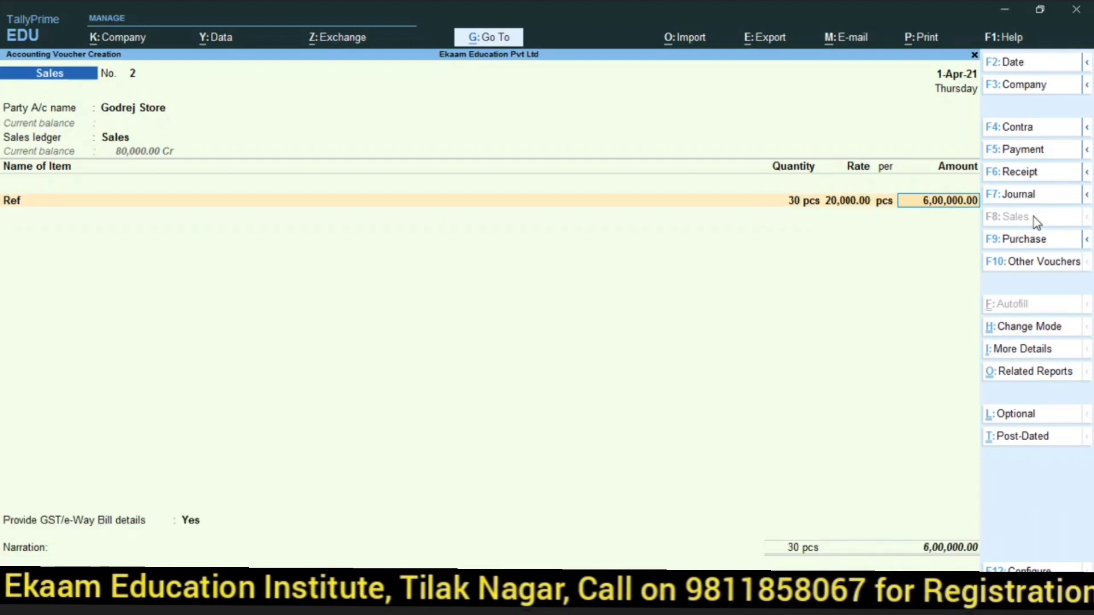
End the item list, set Provide GST/e-Way Bill details to No, and accept the Godrej Store sales voucher, declining e-Way Bill generation
key(Return)
key(Return)
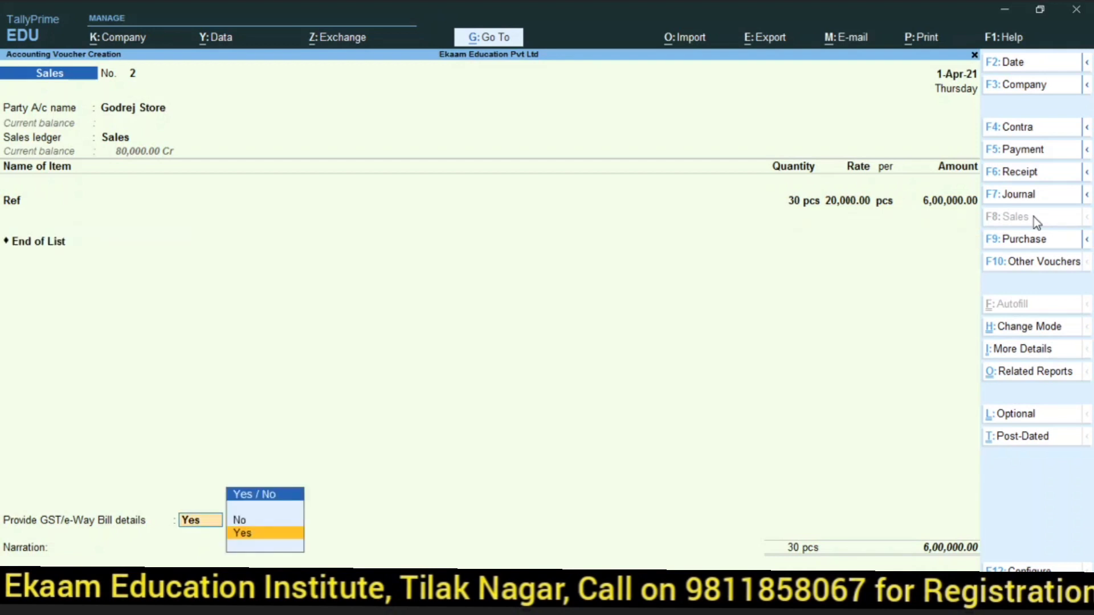
key(Up)
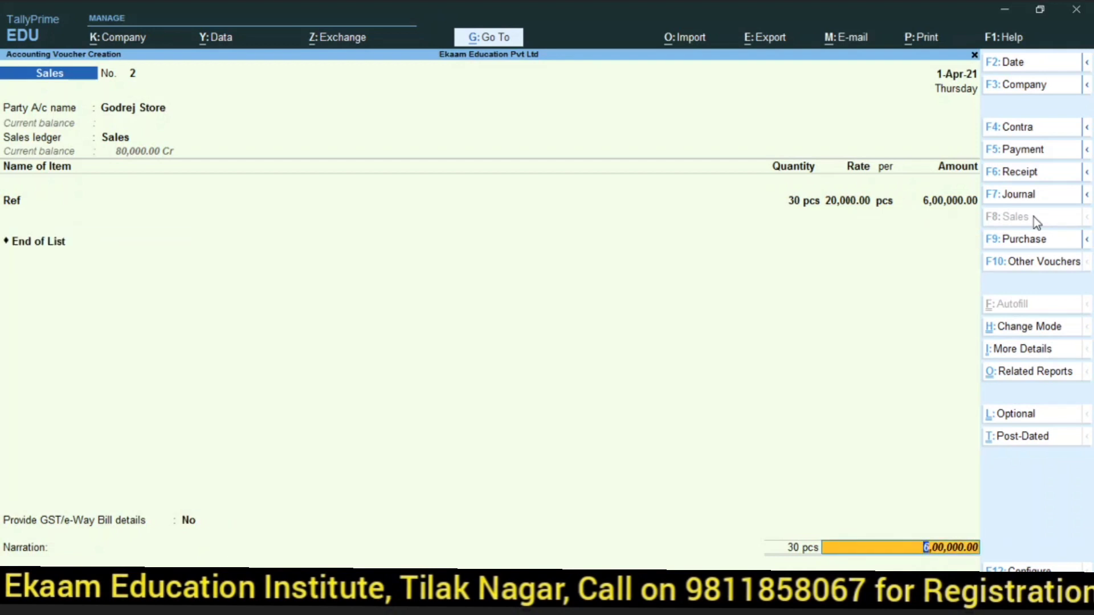
key(Return)
key(Return)
key(Return)
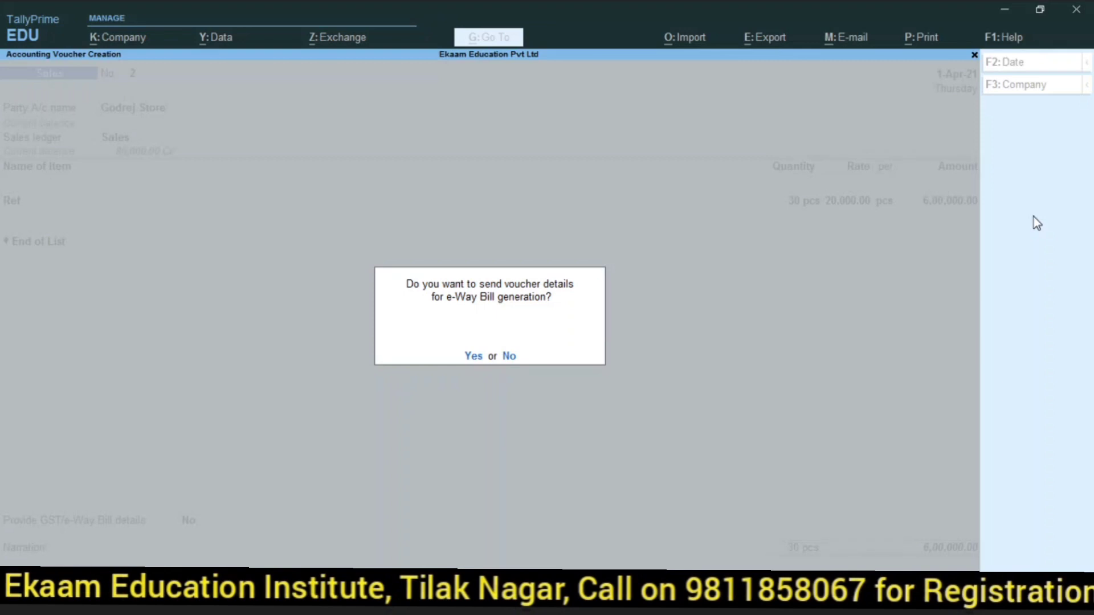
key(n)
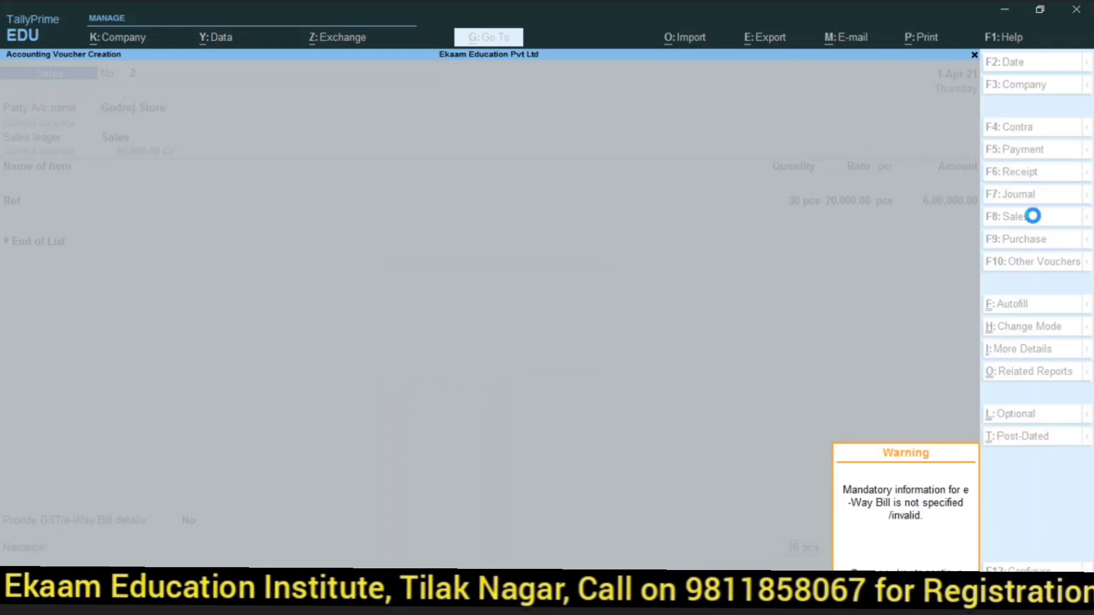